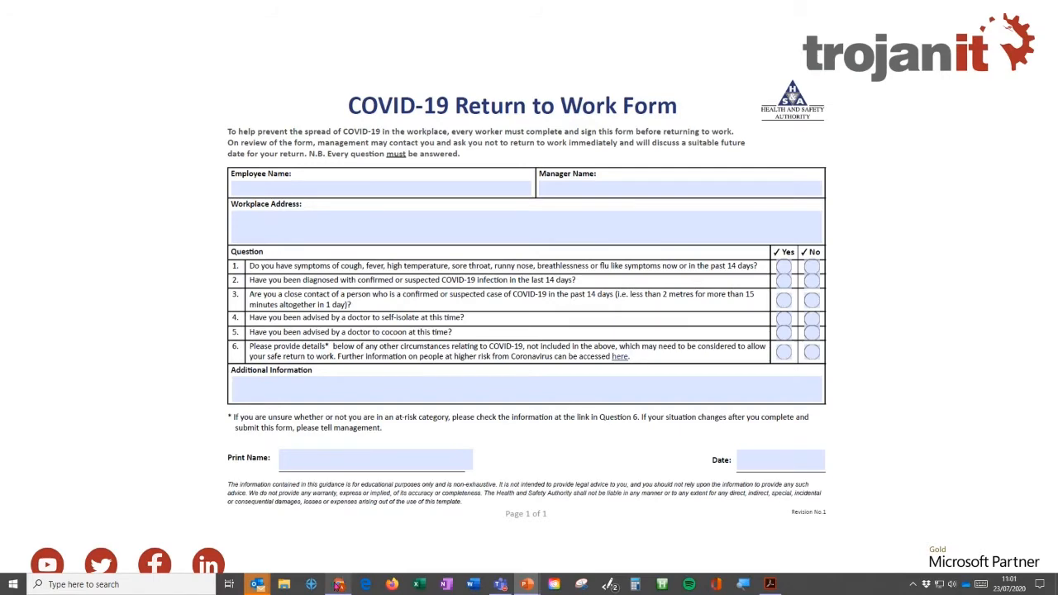
# Switch to the browser, dismiss the Office 365 reminders, and create a new blank form in Microsoft Forms
pyautogui.click(339, 584)
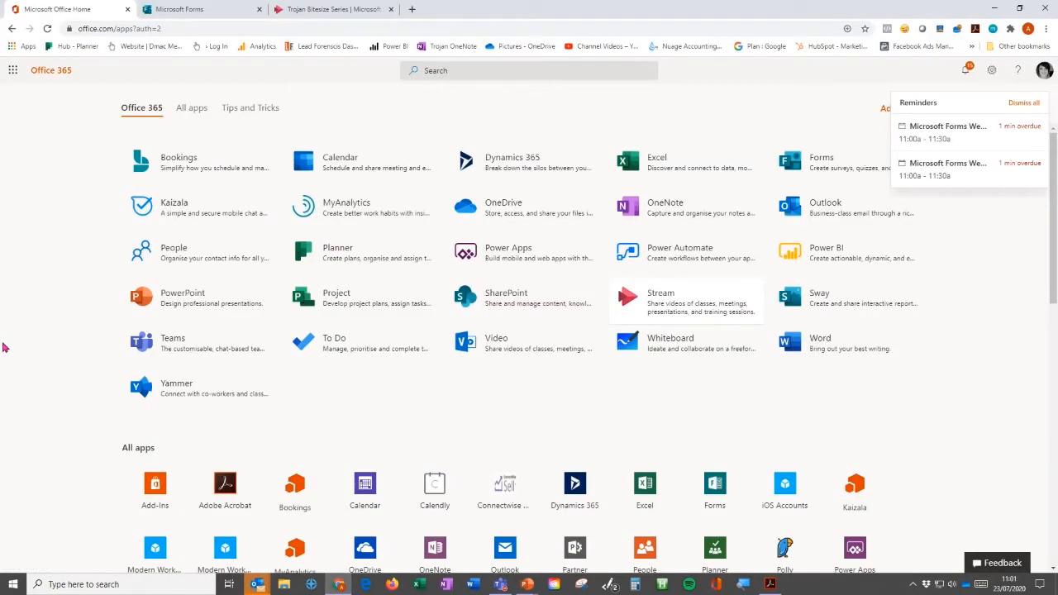
pyautogui.click(1022, 103)
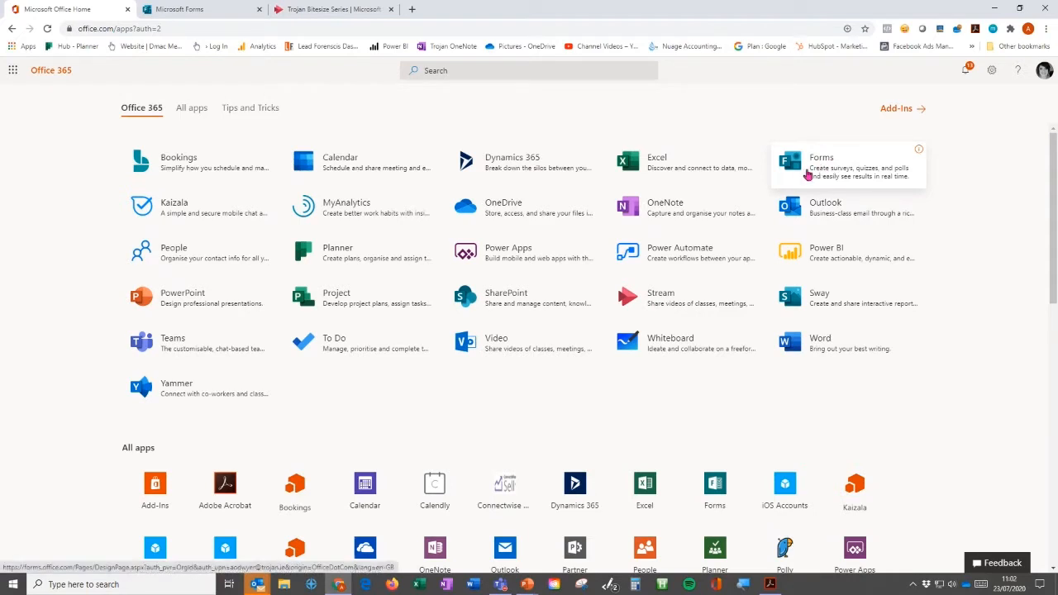
pyautogui.click(183, 10)
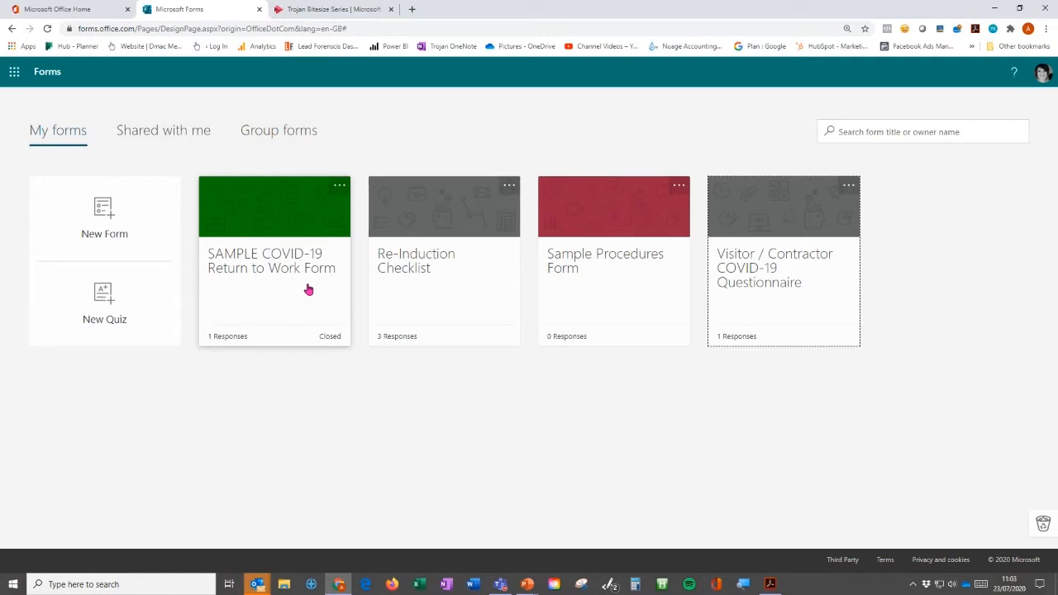
pyautogui.click(126, 227)
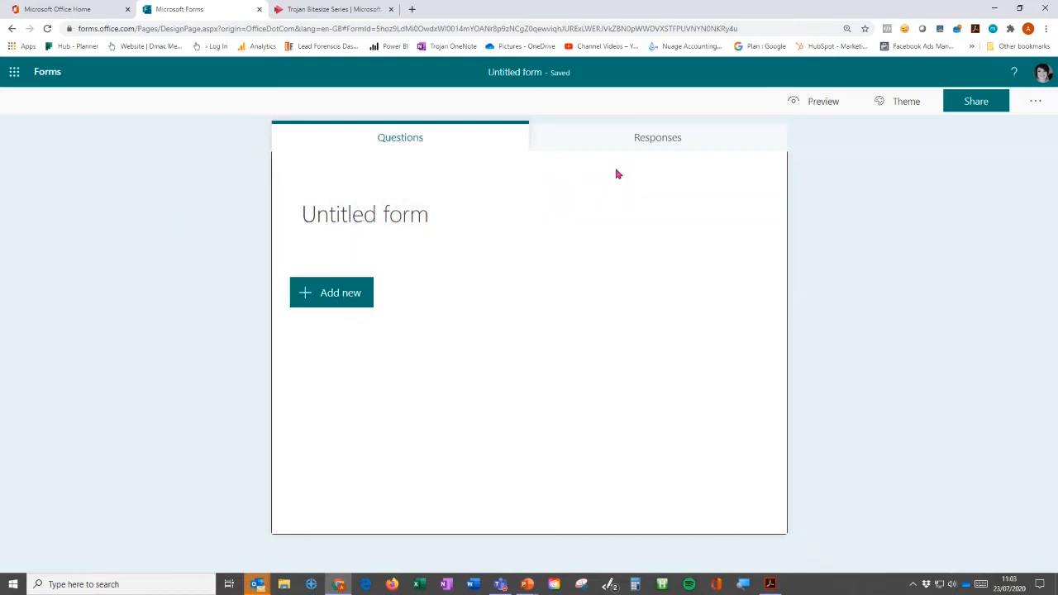
# Examine the new form's responses view and the full list of question types that can be added
pyautogui.click(649, 140)
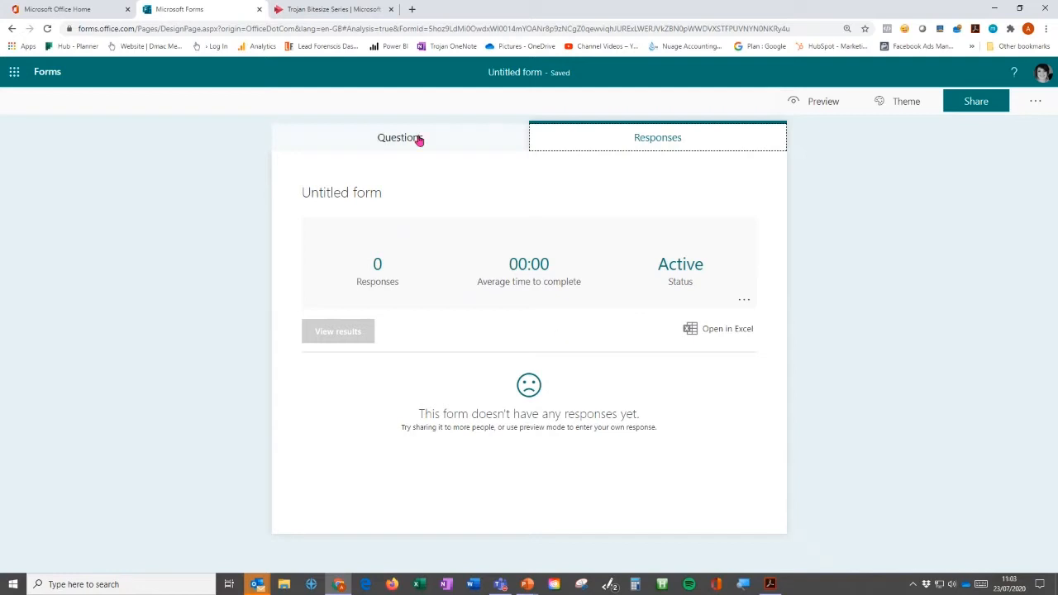
pyautogui.click(379, 138)
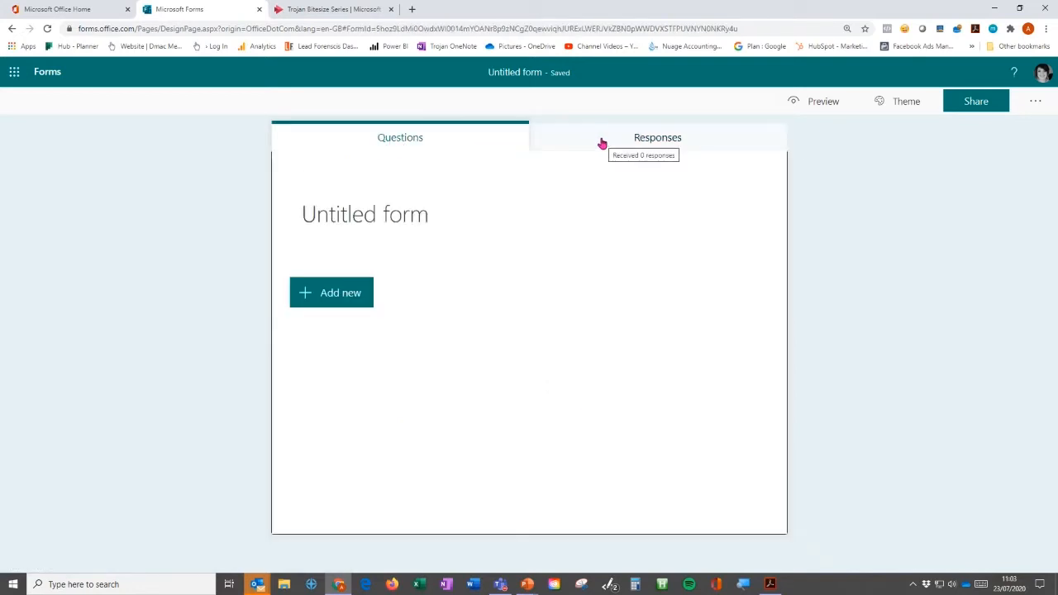
pyautogui.click(346, 298)
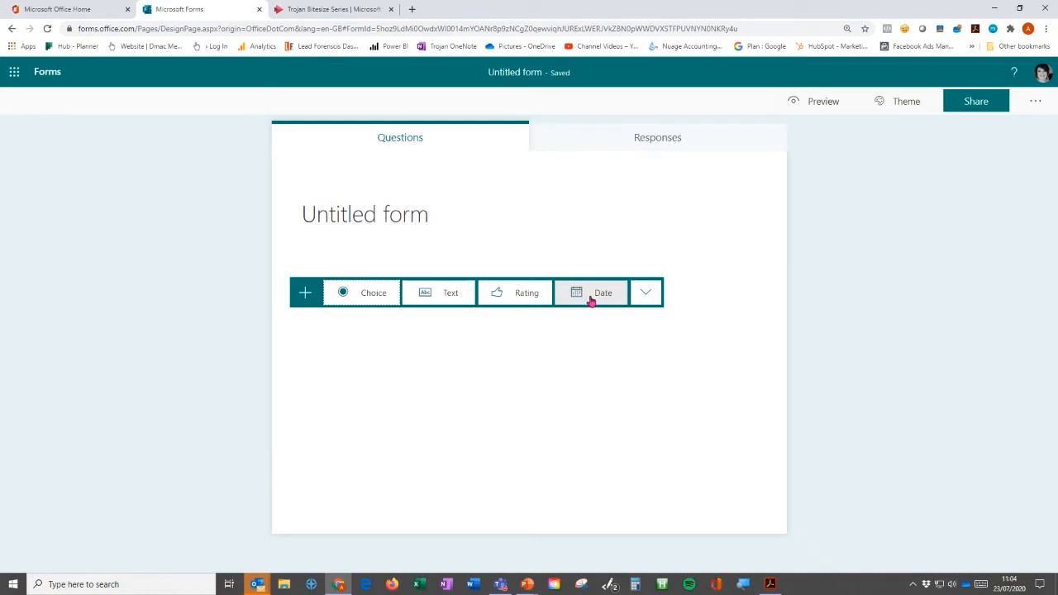
pyautogui.click(649, 298)
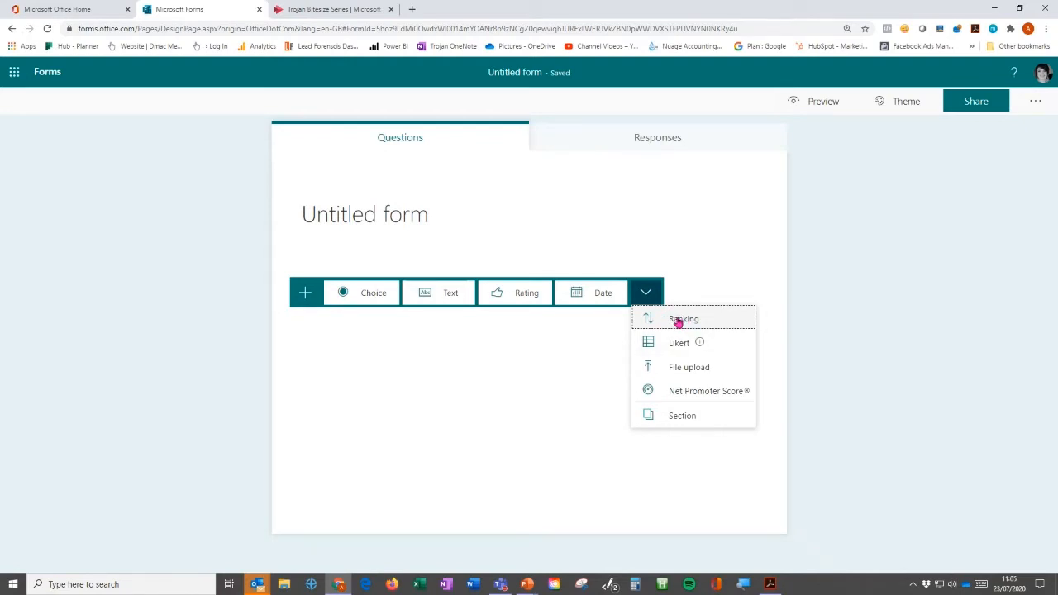
pyautogui.moveTo(654, 345)
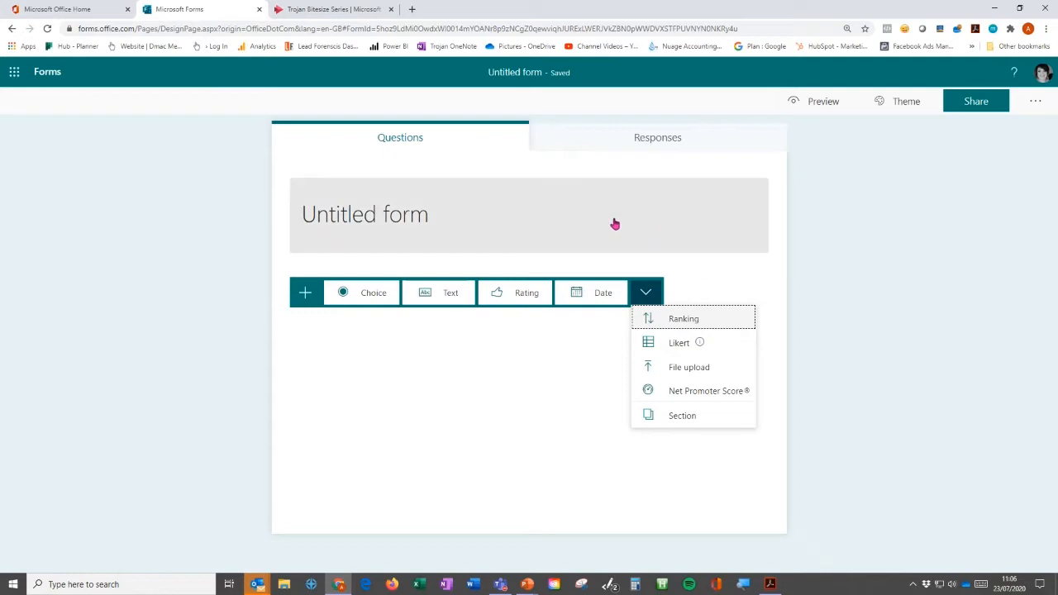
# Title the form "COVID-19 Return to Work Form" using the heading copied from return_to_work_form.pdf in Adobe Acrobat
pyautogui.click(392, 213)
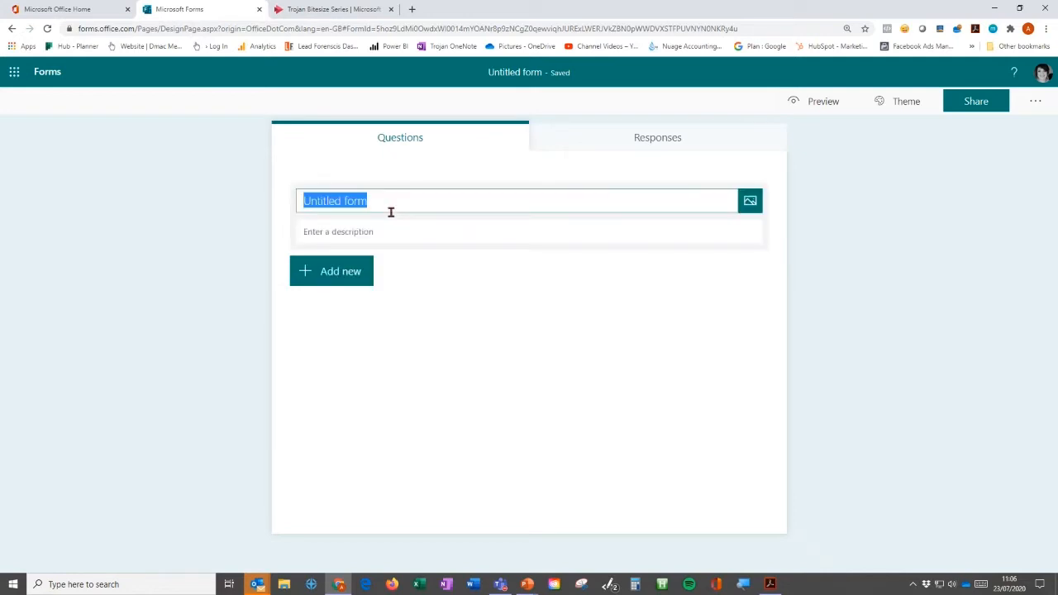
pyautogui.click(771, 584)
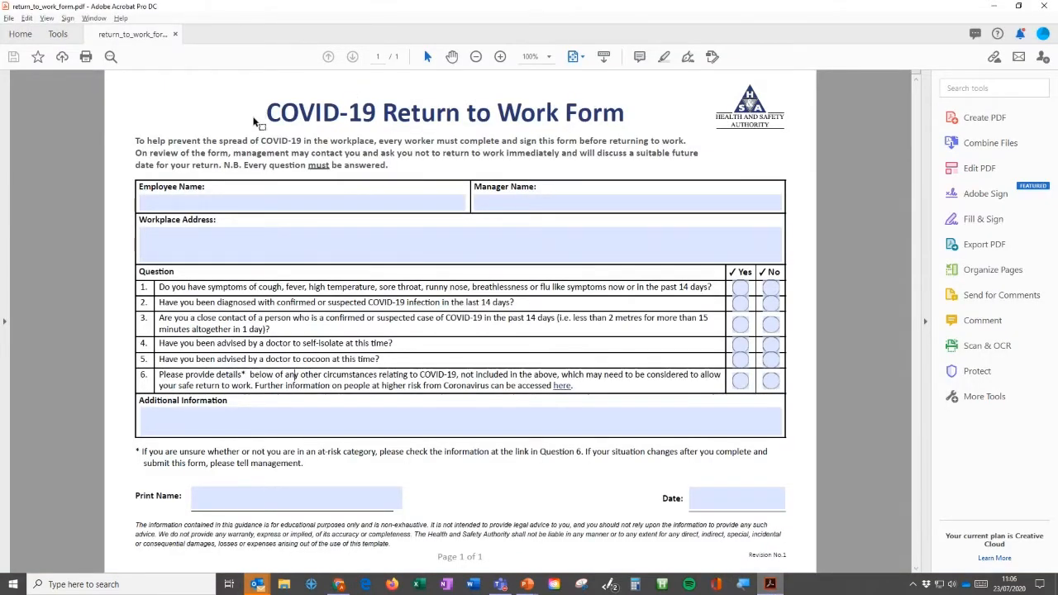
pyautogui.moveTo(261, 114); pyautogui.dragTo(641, 114)
pyautogui.hotkey('ctrl', 'c')
pyautogui.rightClick(561, 122)
pyautogui.click(572, 124)
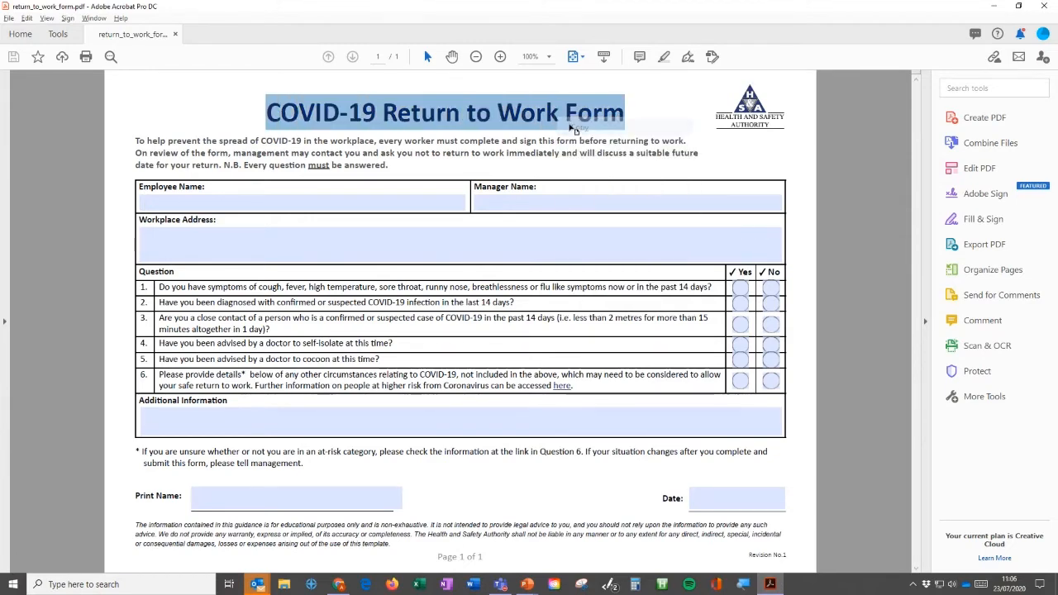
pyautogui.hotkey('alt', 'Tab')
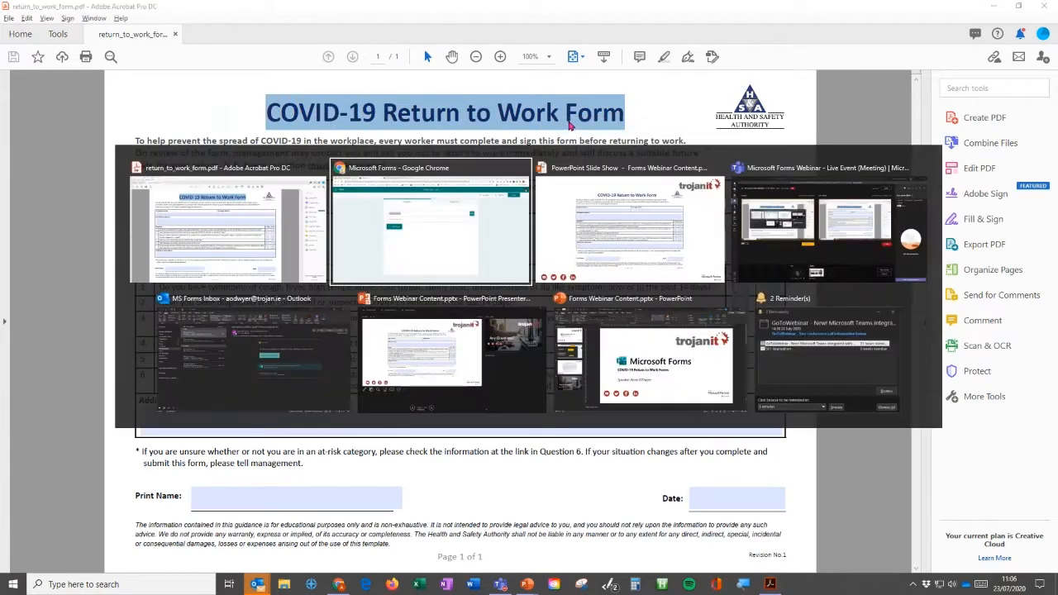
pyautogui.hotkey('ctrl', 'v')
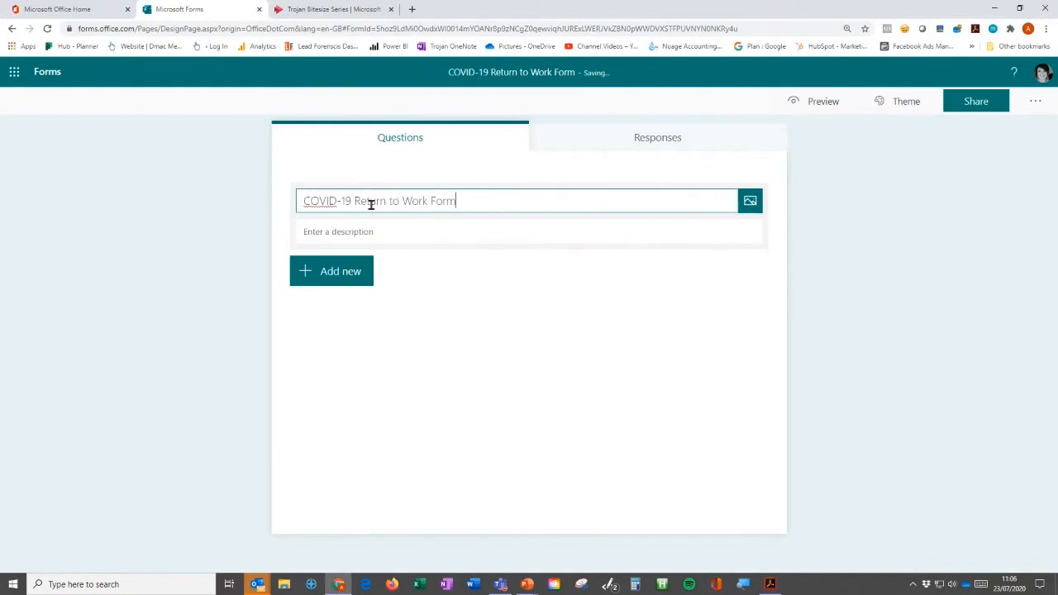
pyautogui.click(870, 298)
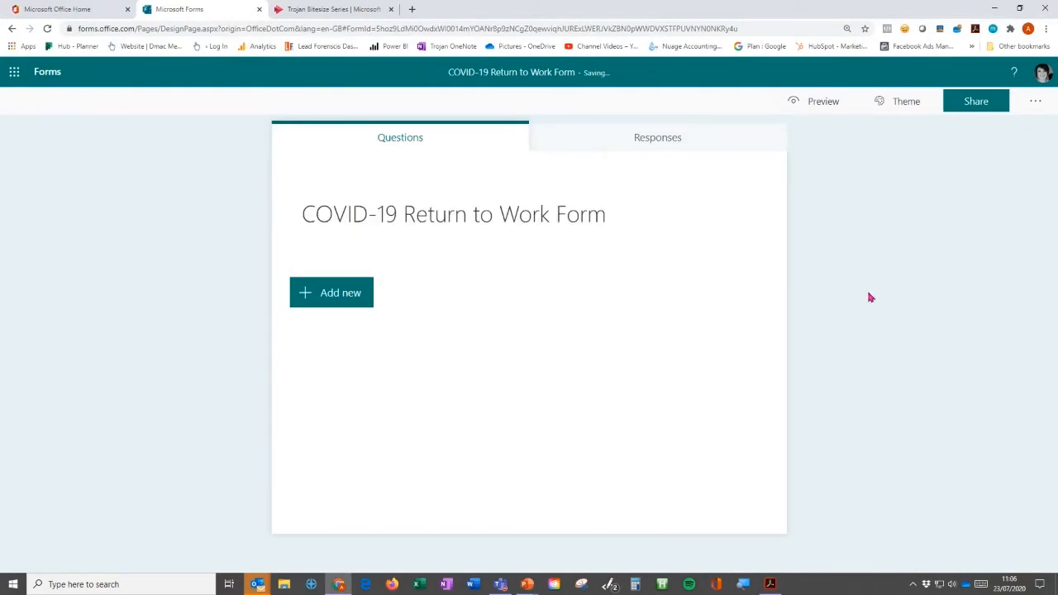
# Upload the logo image "CW Portal Header GreyRed Logo Transparent Grid.png" into the form's title header
pyautogui.click(485, 220)
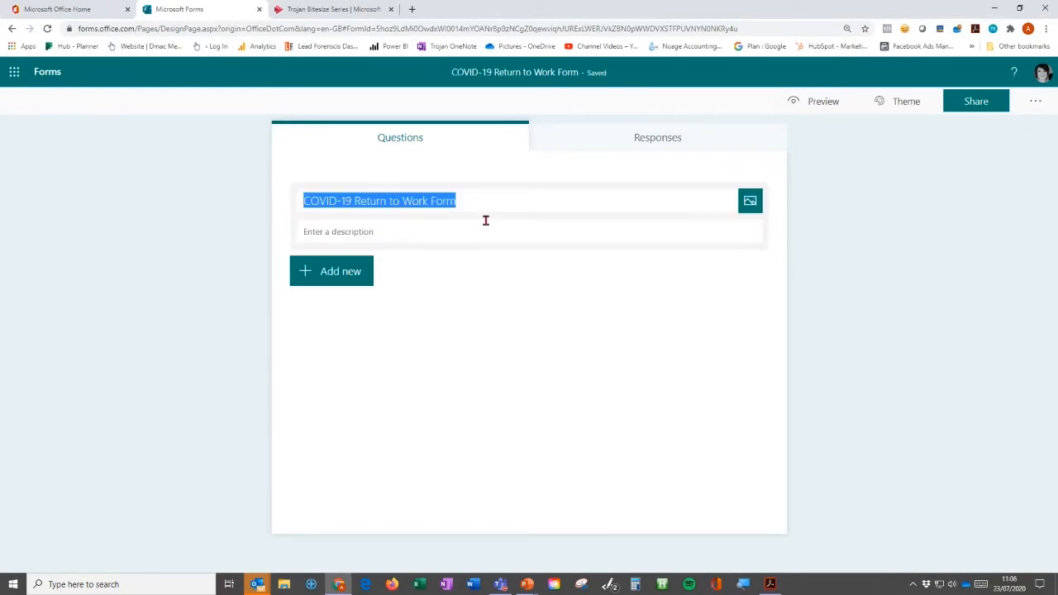
pyautogui.click(750, 202)
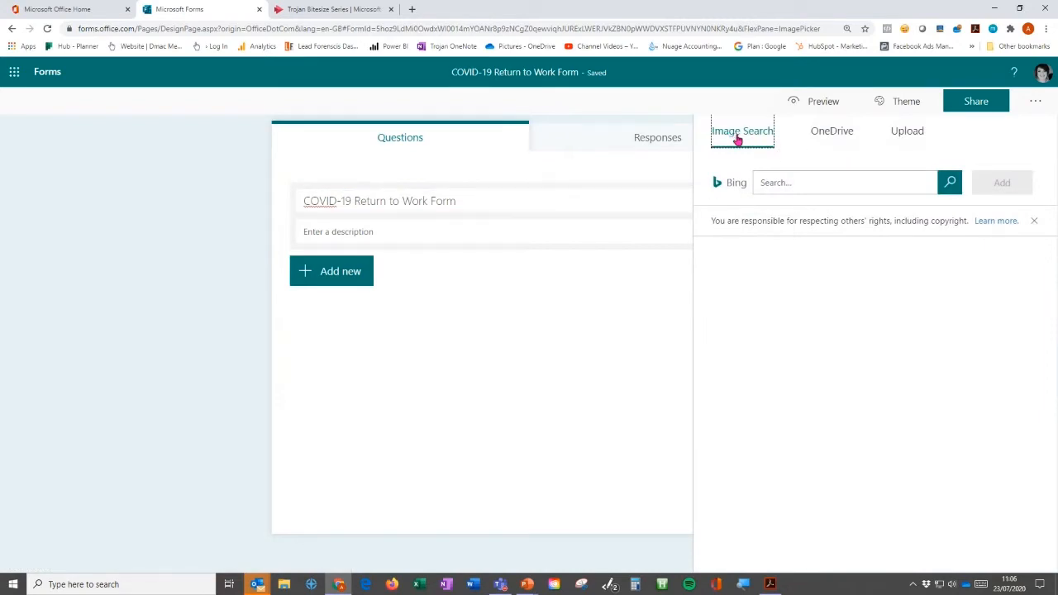
pyautogui.click(919, 137)
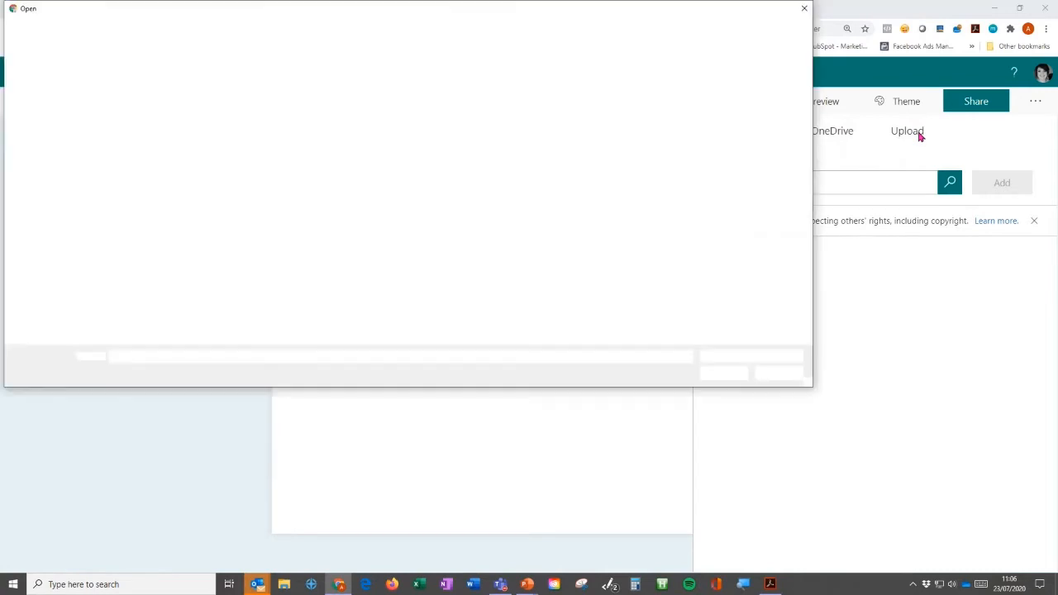
pyautogui.click(472, 108)
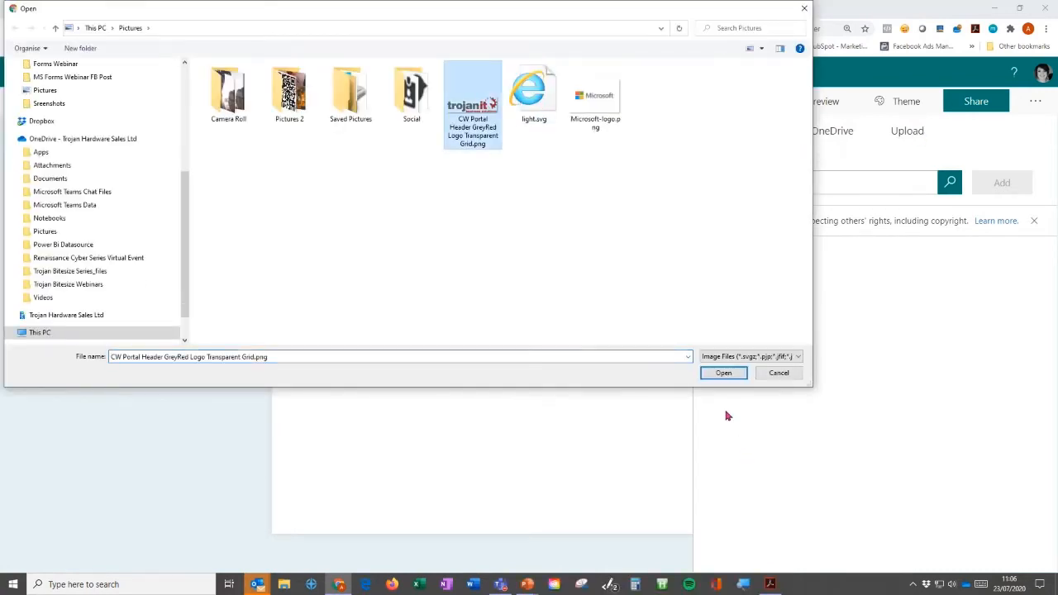
pyautogui.click(724, 373)
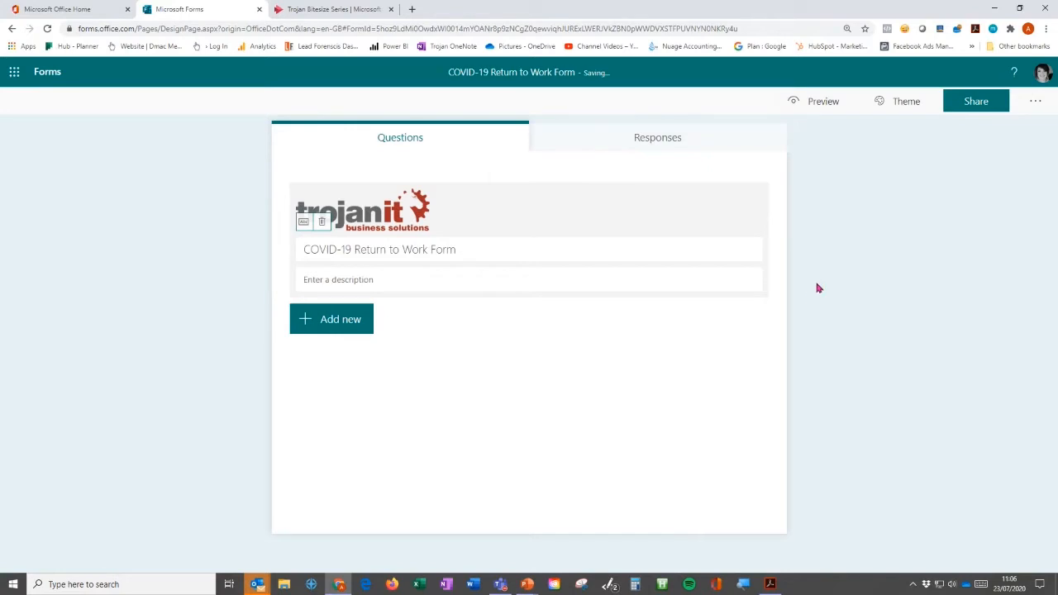
pyautogui.click(840, 283)
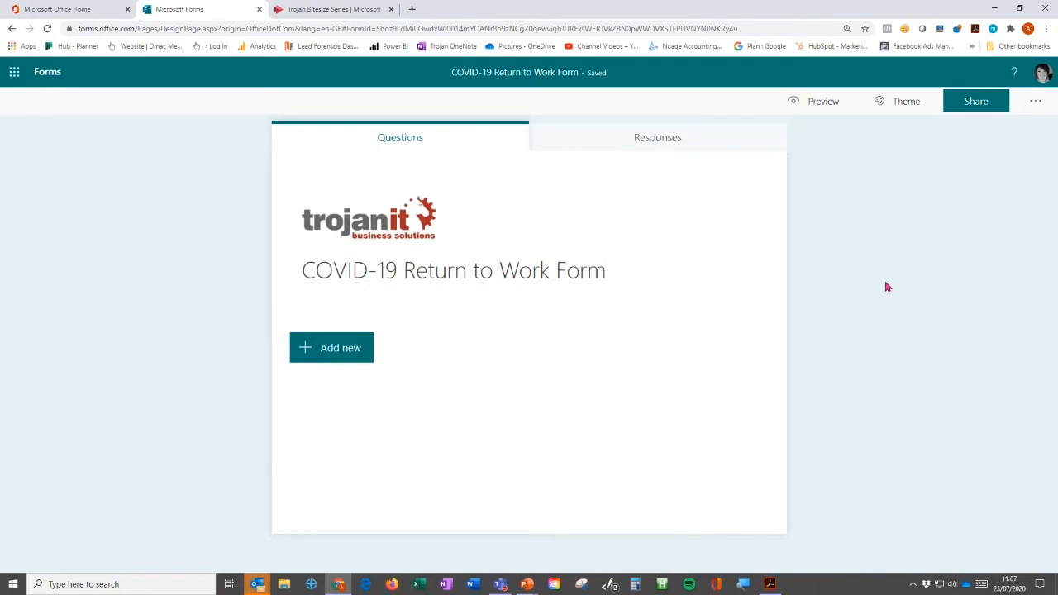
# Copy the introductory paragraph beneath the PDF's heading in Adobe Acrobat and paste it as the form's description in Microsoft Forms
pyautogui.hotkey('alt', 'Tab')
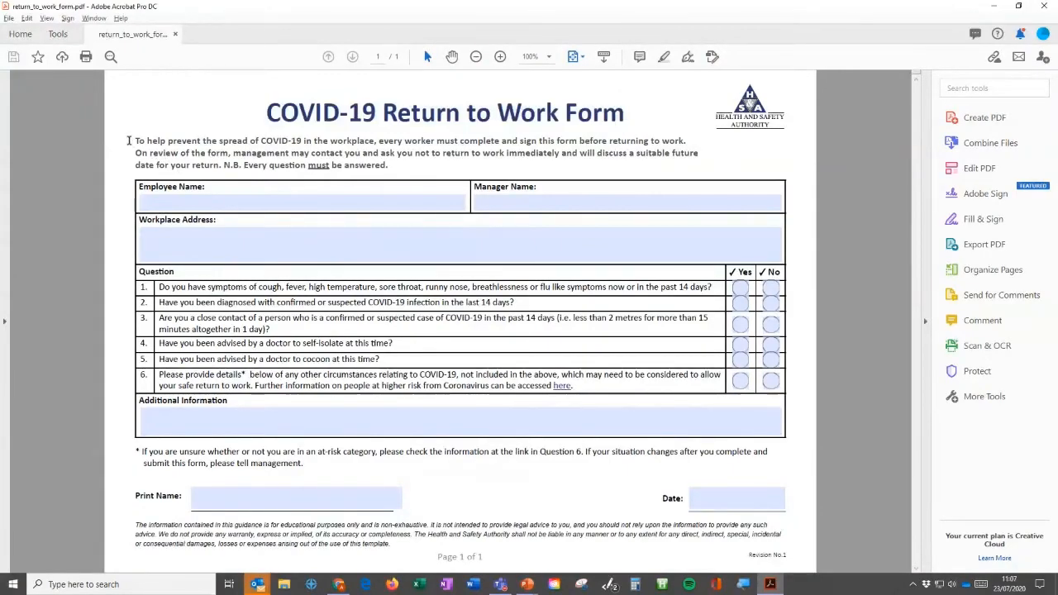
pyautogui.moveTo(136, 142); pyautogui.dragTo(387, 167)
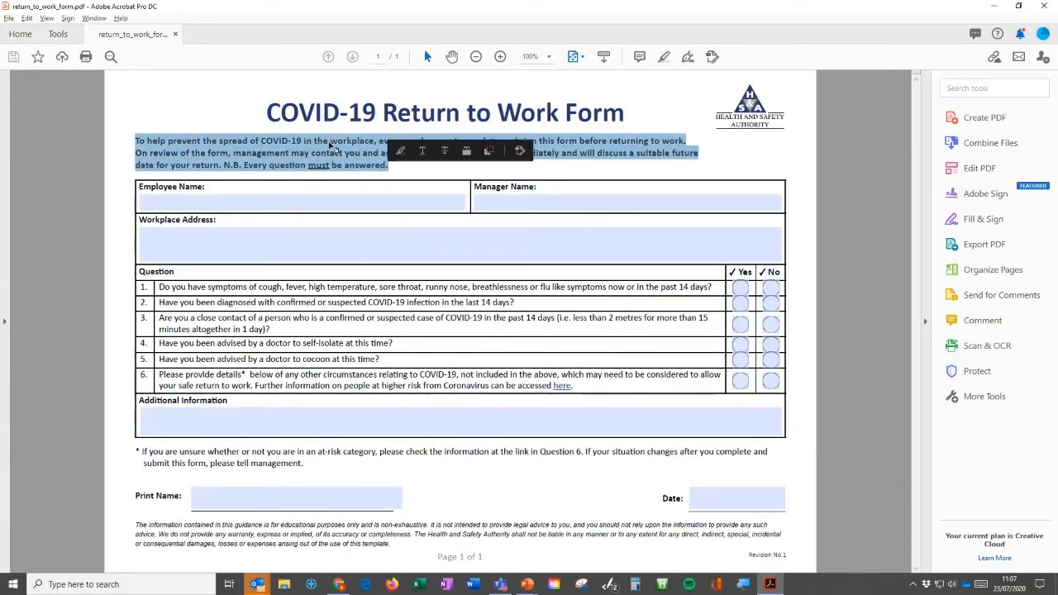
pyautogui.rightClick(329, 142)
pyautogui.click(344, 157)
pyautogui.hotkey('alt', 'Tab')
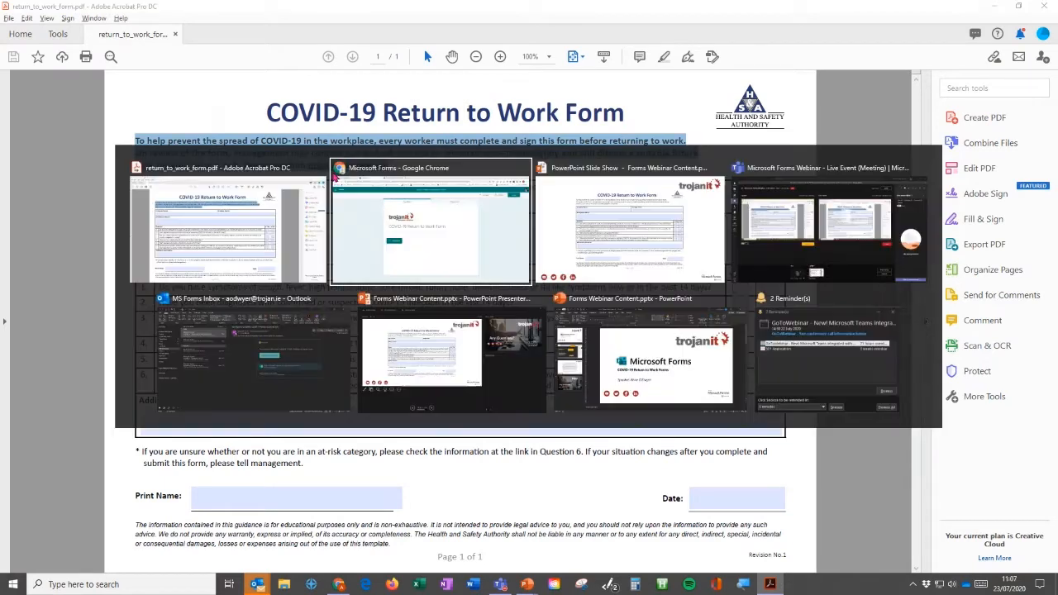
pyautogui.click(336, 288)
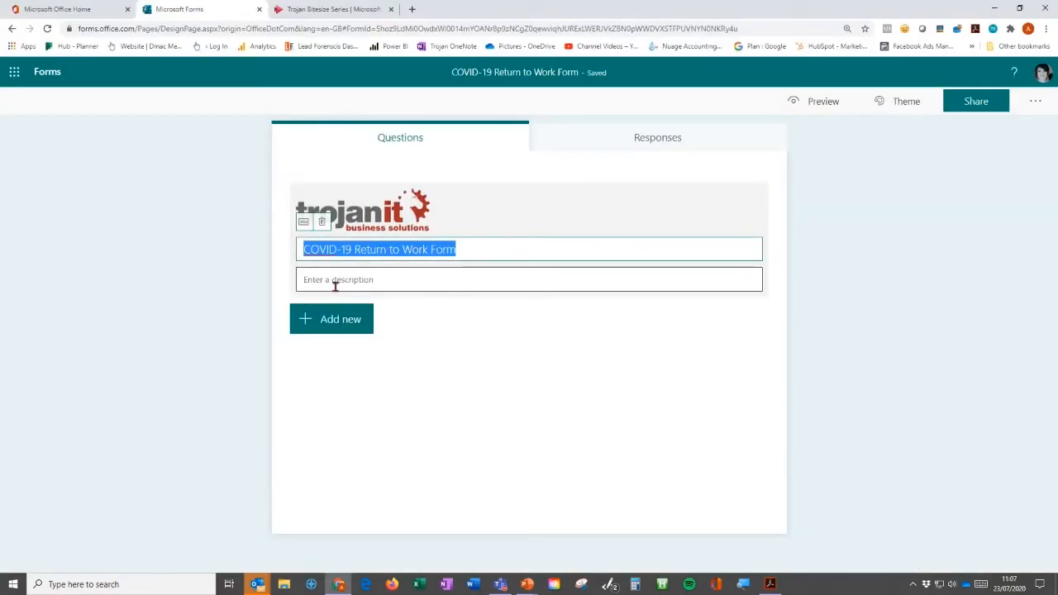
pyautogui.click(330, 279)
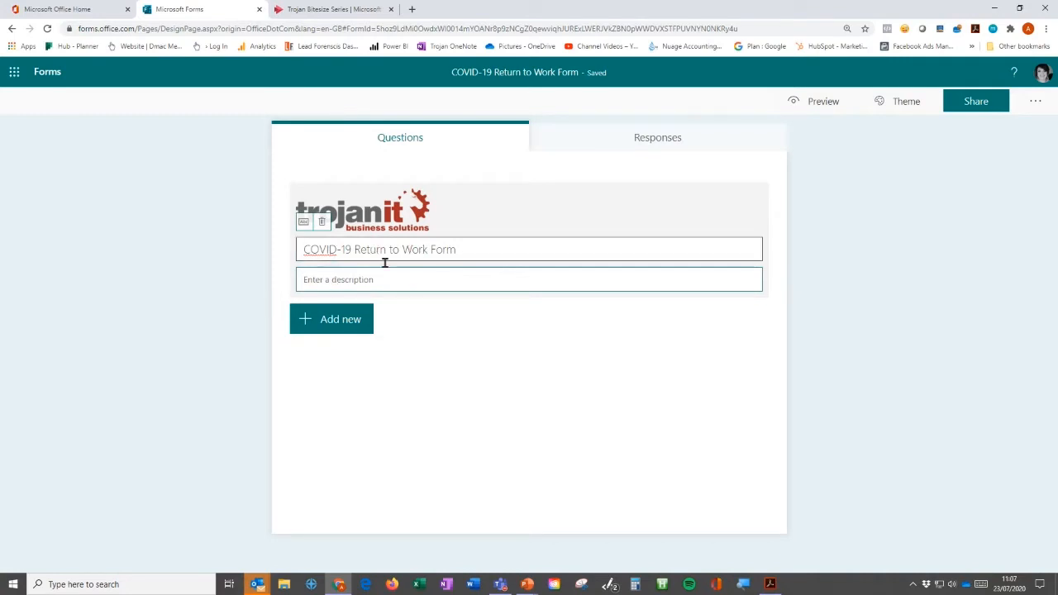
pyautogui.rightClick(331, 285)
pyautogui.click(357, 367)
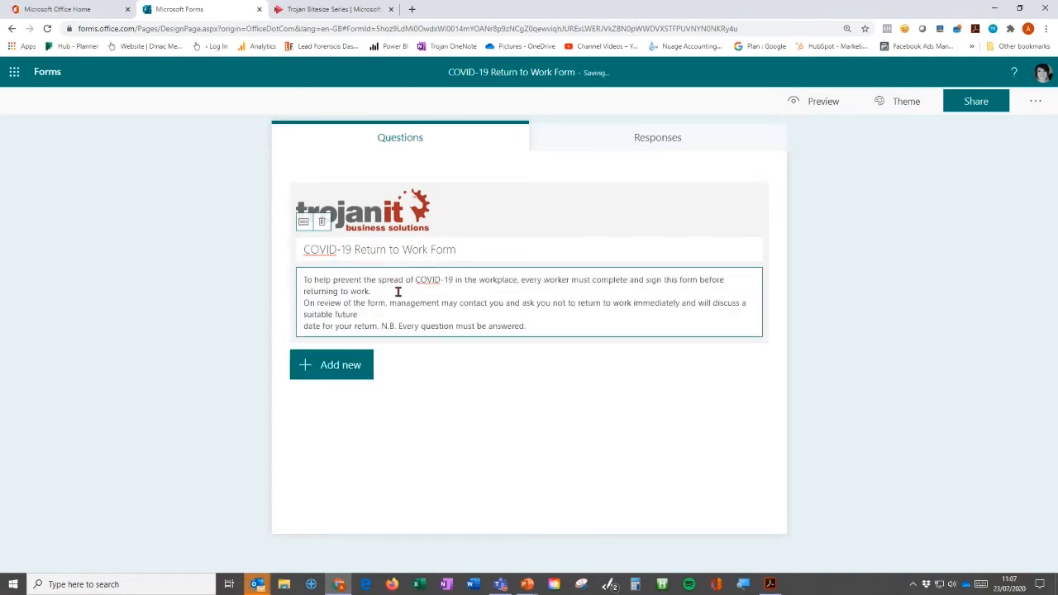
# Insert blank lines in the description before "On review of the form" and before "date for your return"
pyautogui.press('Return')
pyautogui.click(381, 325)
pyautogui.press('Return')
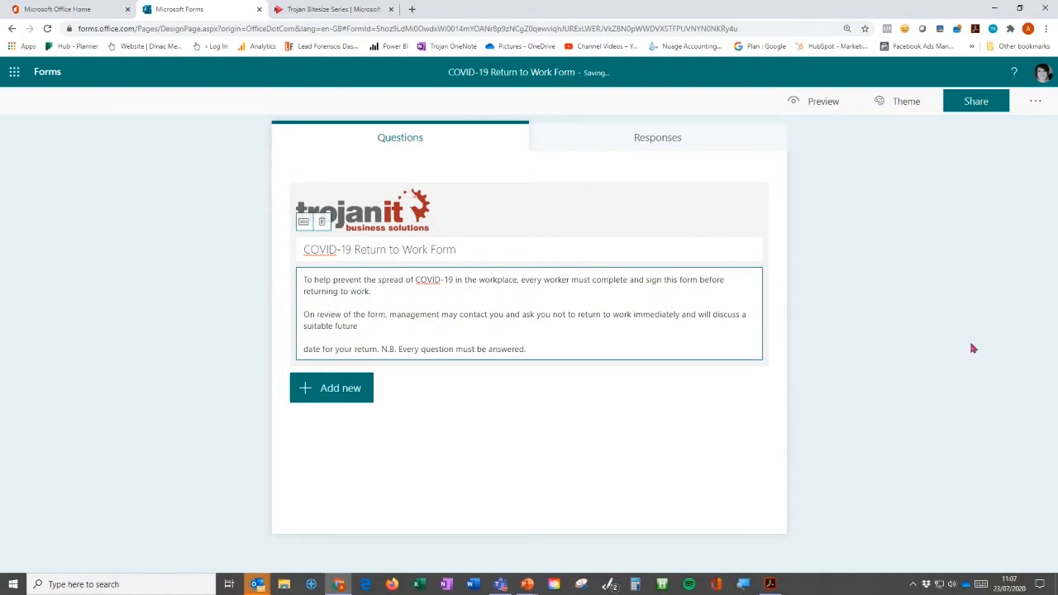
pyautogui.click(872, 238)
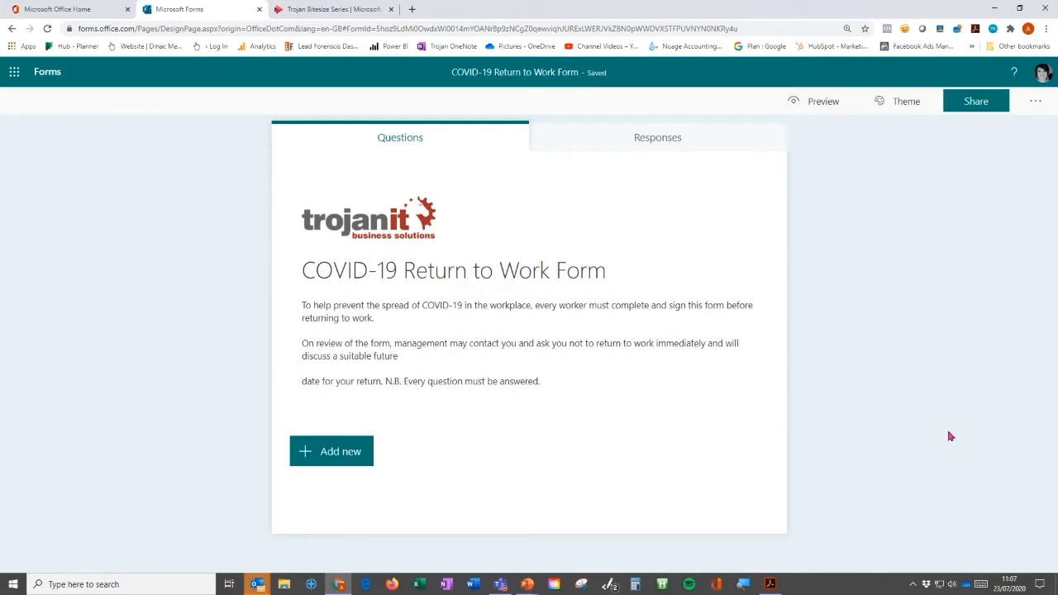
pyautogui.click(557, 329)
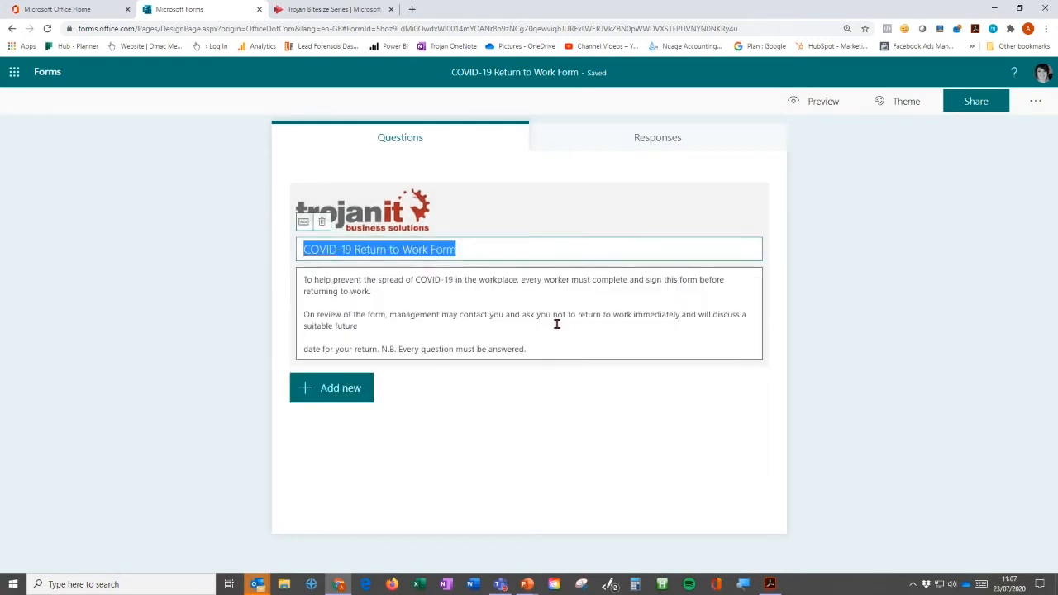
pyautogui.click(478, 296)
pyautogui.click(416, 280)
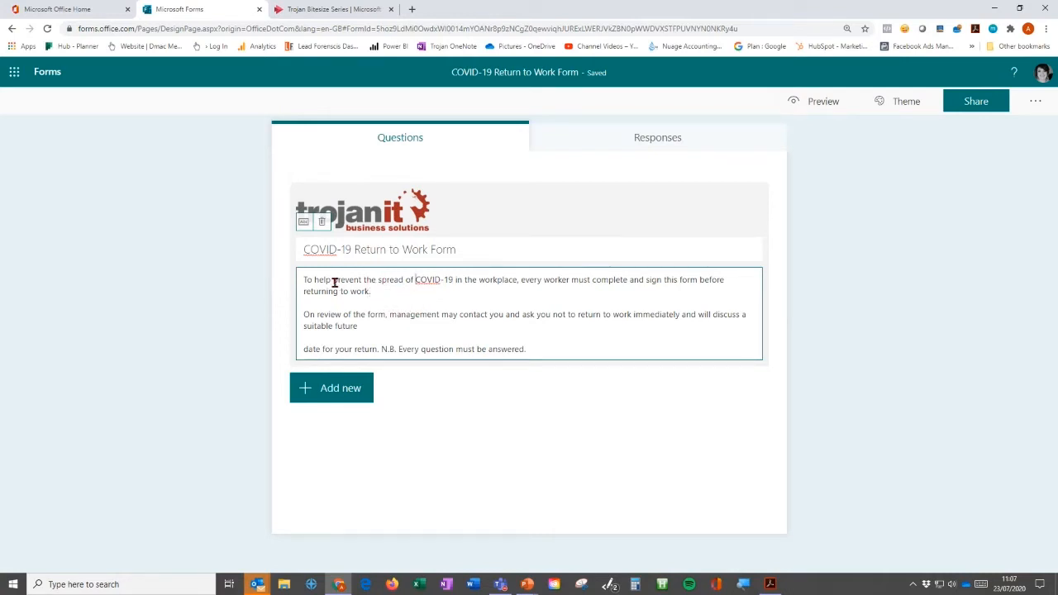
pyautogui.click(852, 284)
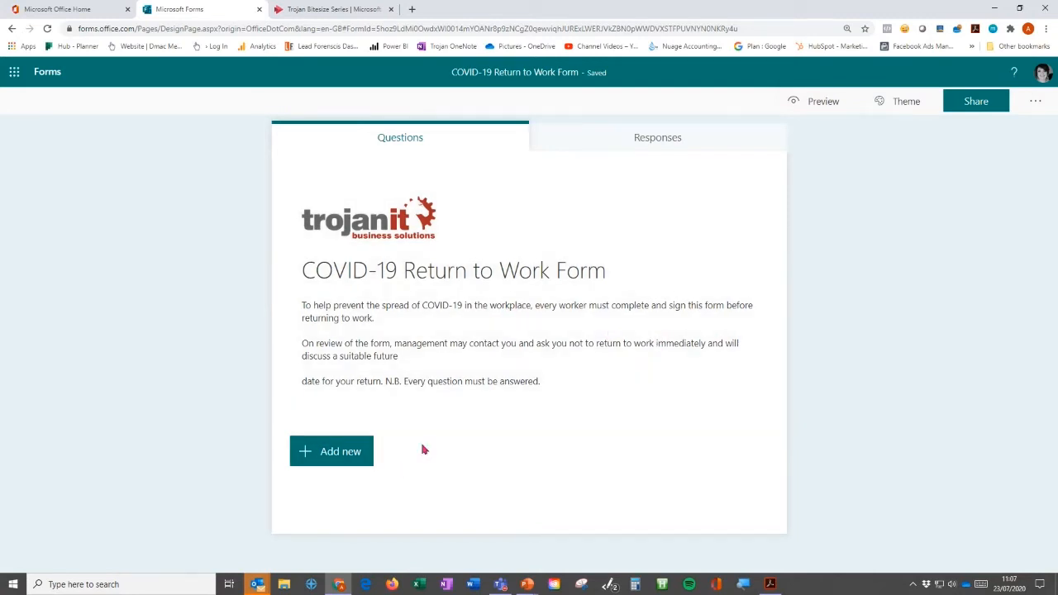
# Add a text question to the form with the question title "Employee Name"
pyautogui.hotkey('alt', 'Tab')
pyautogui.click(326, 458)
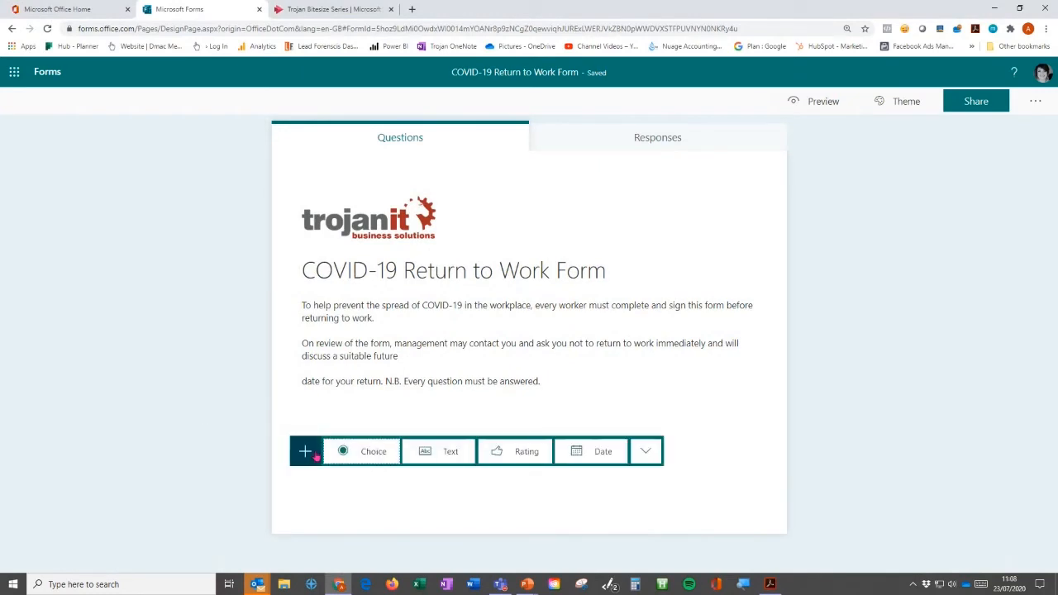
pyautogui.click(438, 457)
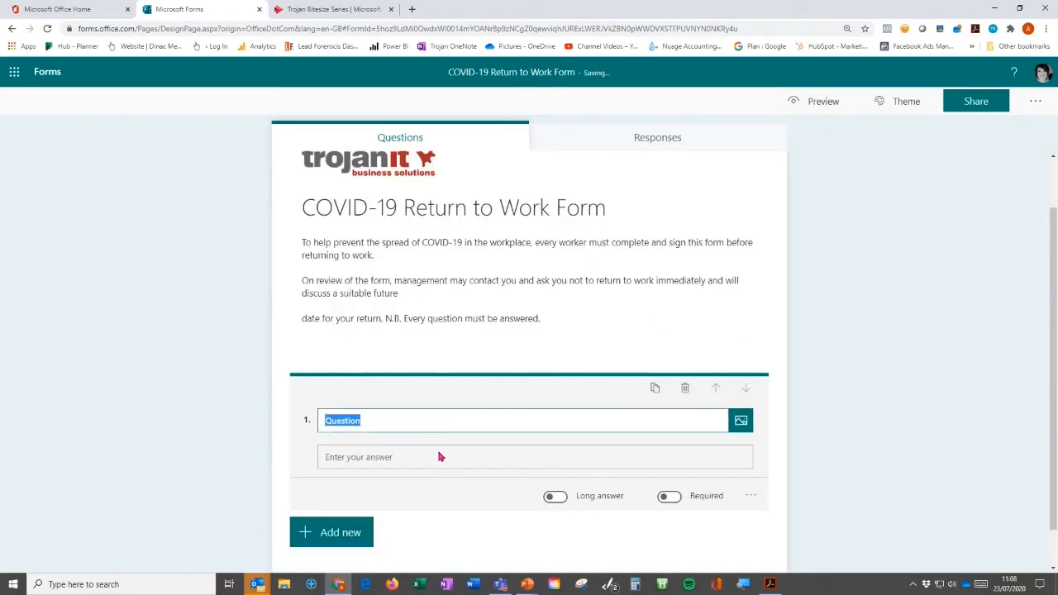
pyautogui.write('Employee Name')
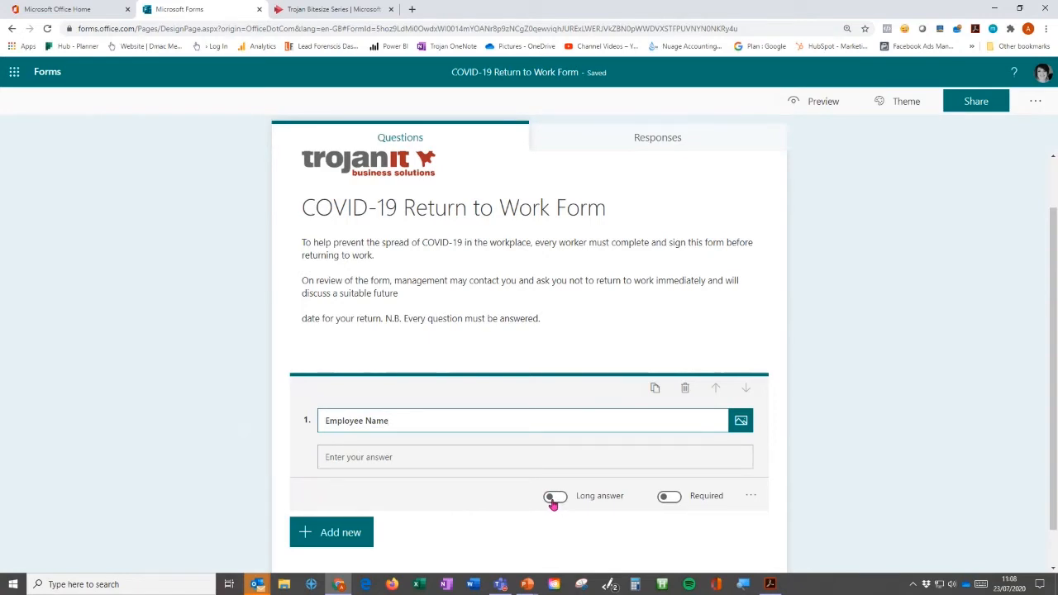
# Try the long answer setting on the Employee Name question, view its answer box in the form, and switch the setting back off
pyautogui.click(552, 501)
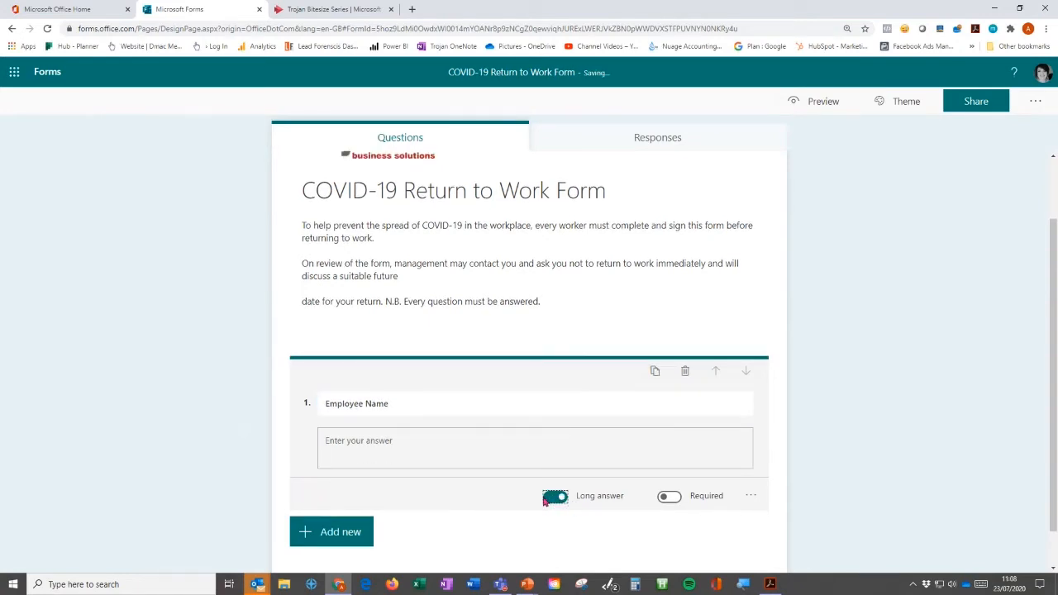
pyautogui.click(949, 445)
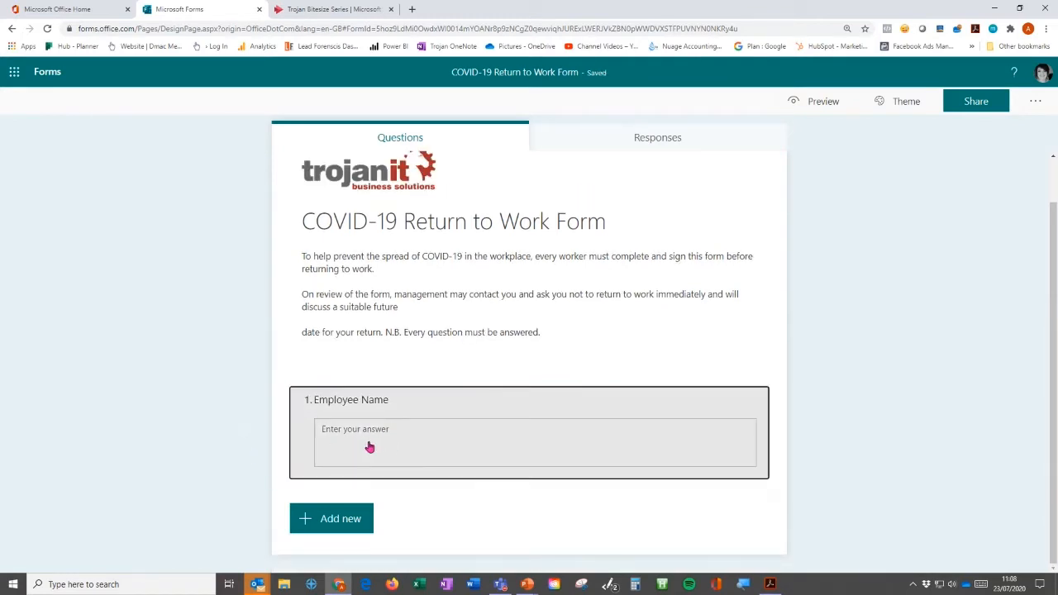
pyautogui.click(369, 445)
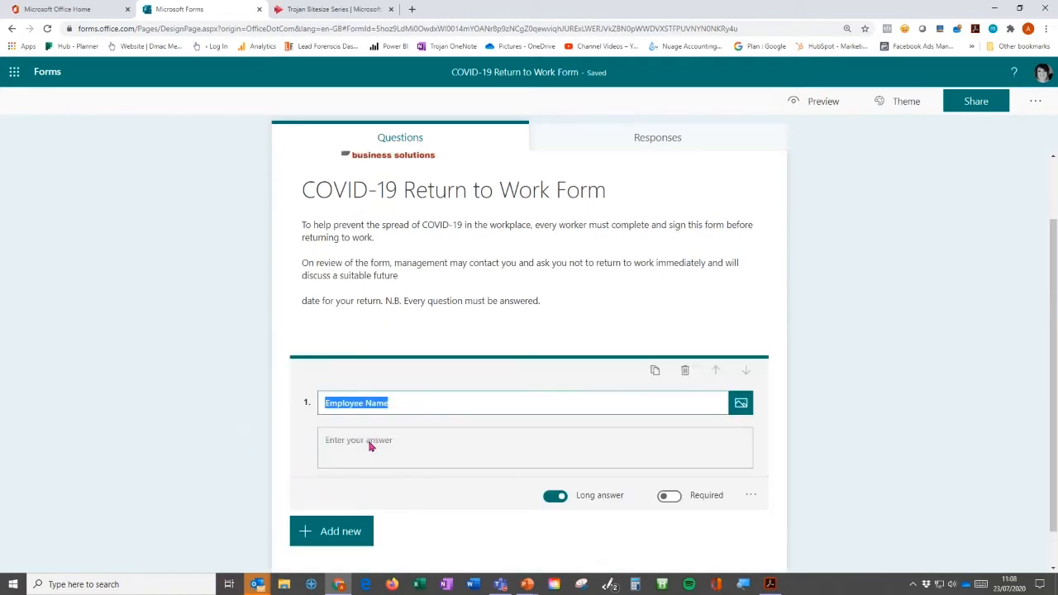
pyautogui.click(559, 498)
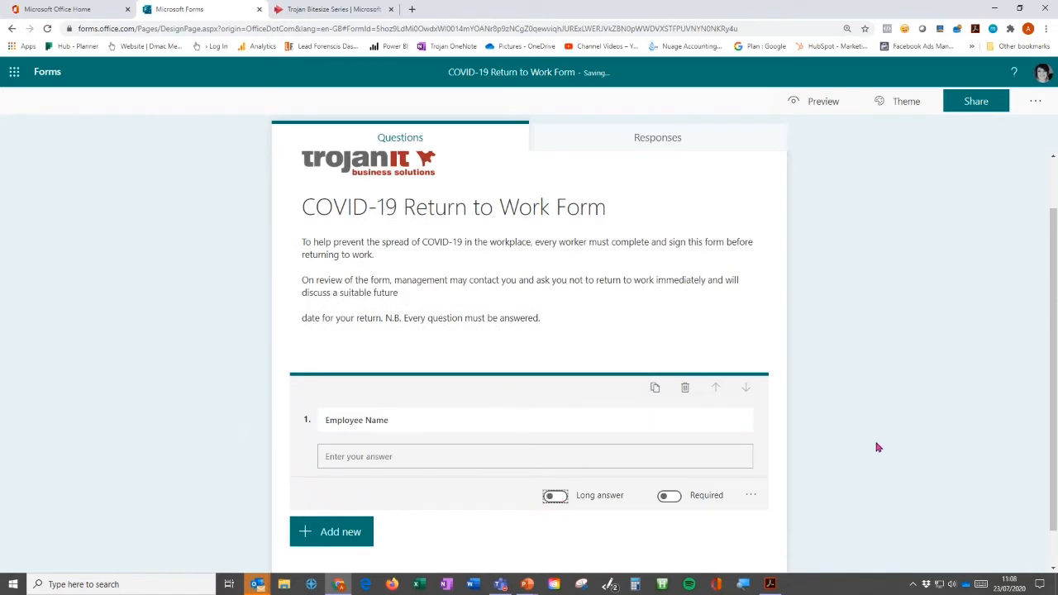
pyautogui.click(878, 448)
# Make the Employee Name question required
pyautogui.click(435, 458)
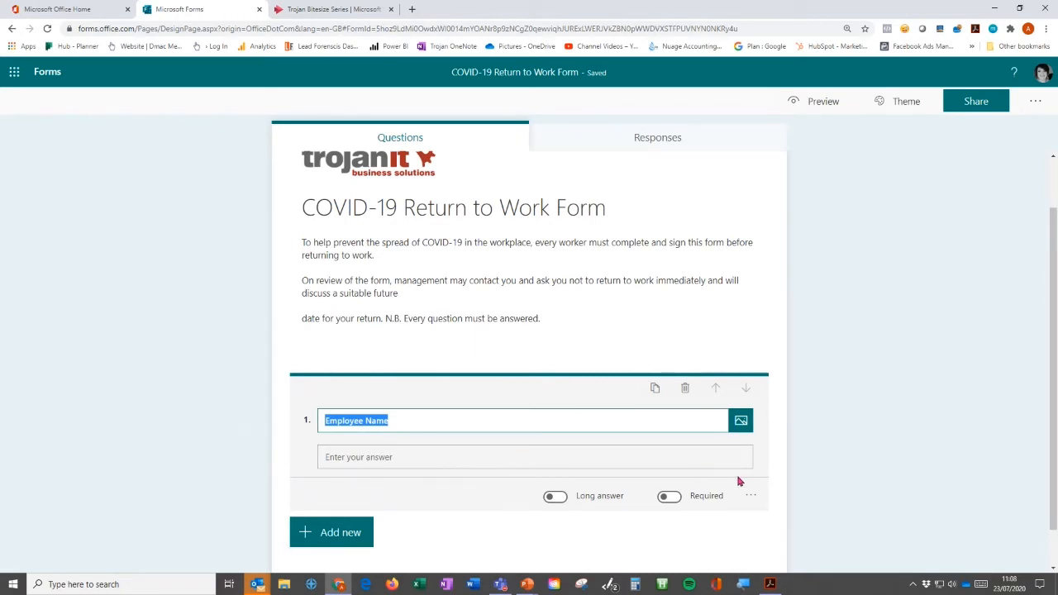
pyautogui.click(667, 499)
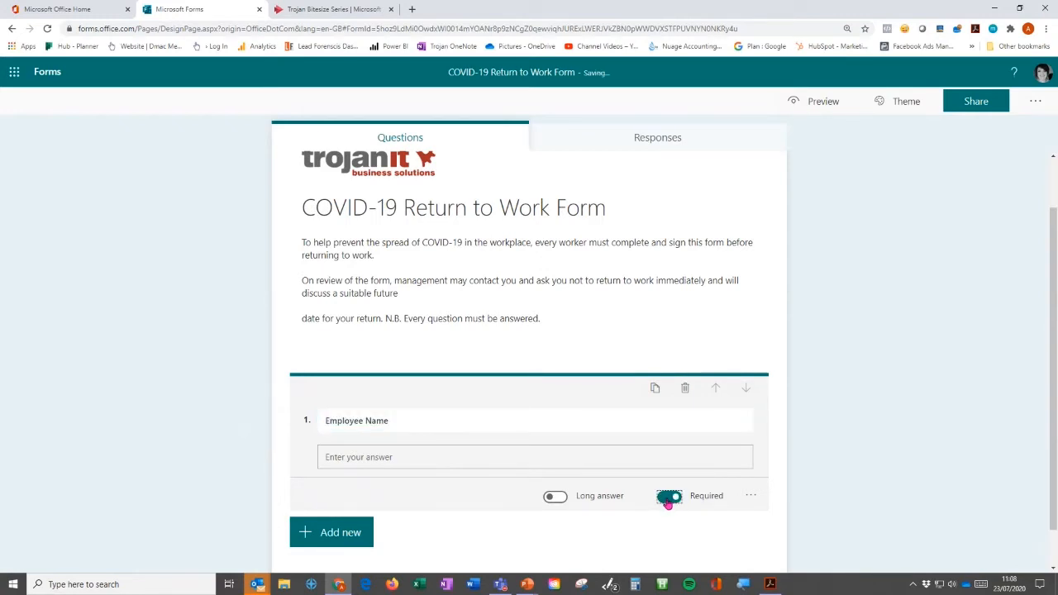
pyautogui.click(903, 458)
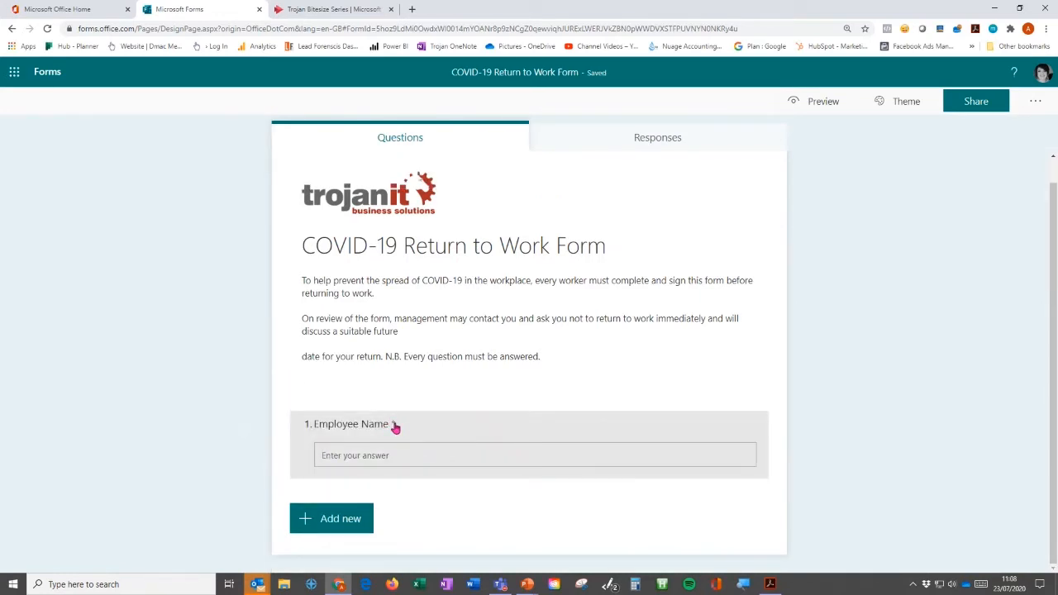
# Add a Number restriction to the Employee Name question and review the other restriction conditions offered
pyautogui.click(418, 461)
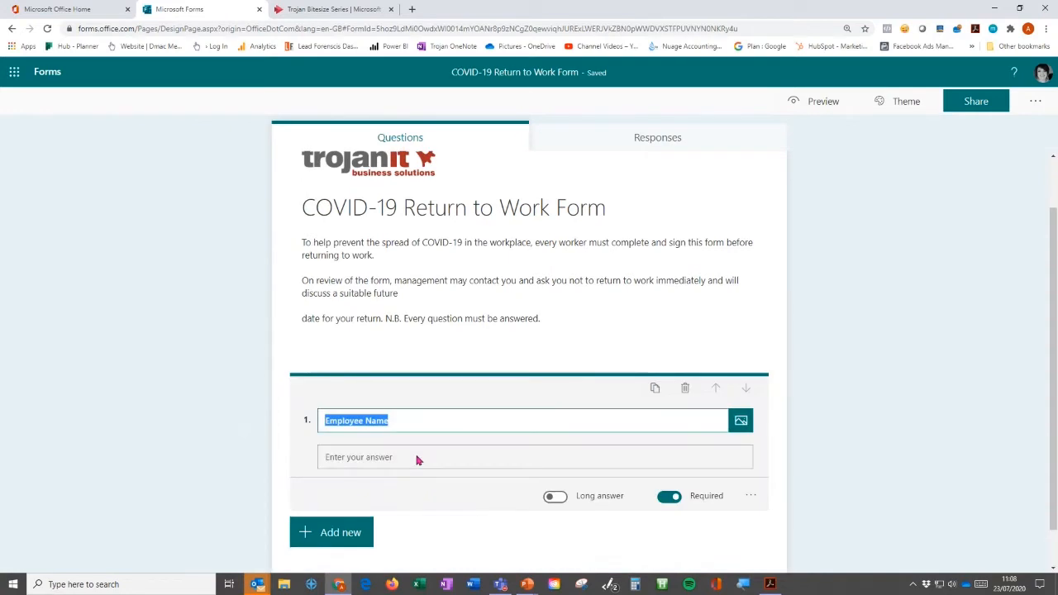
pyautogui.click(751, 496)
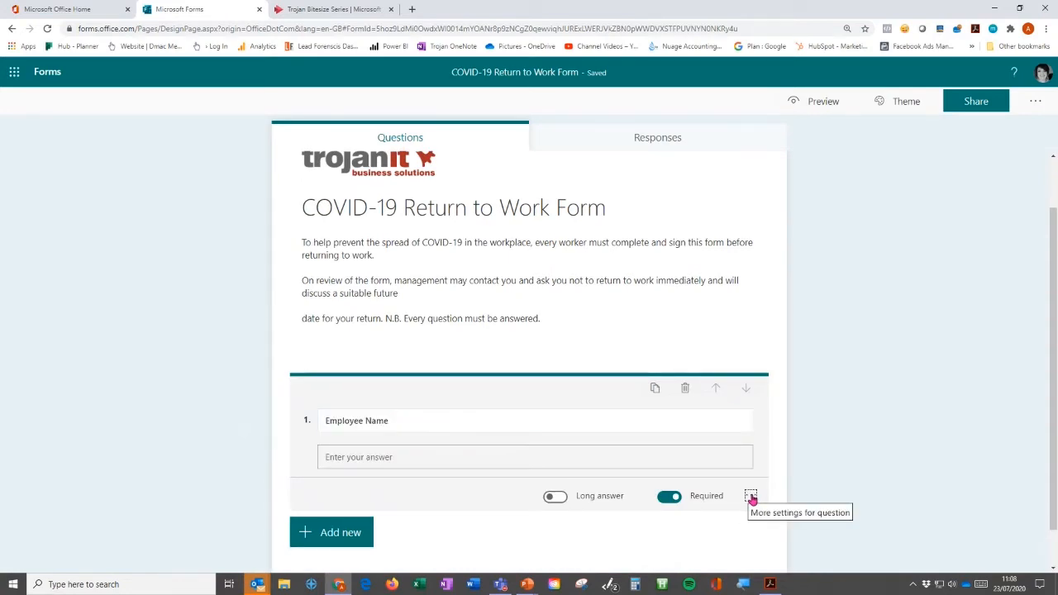
pyautogui.scroll(-1, 796, 501)
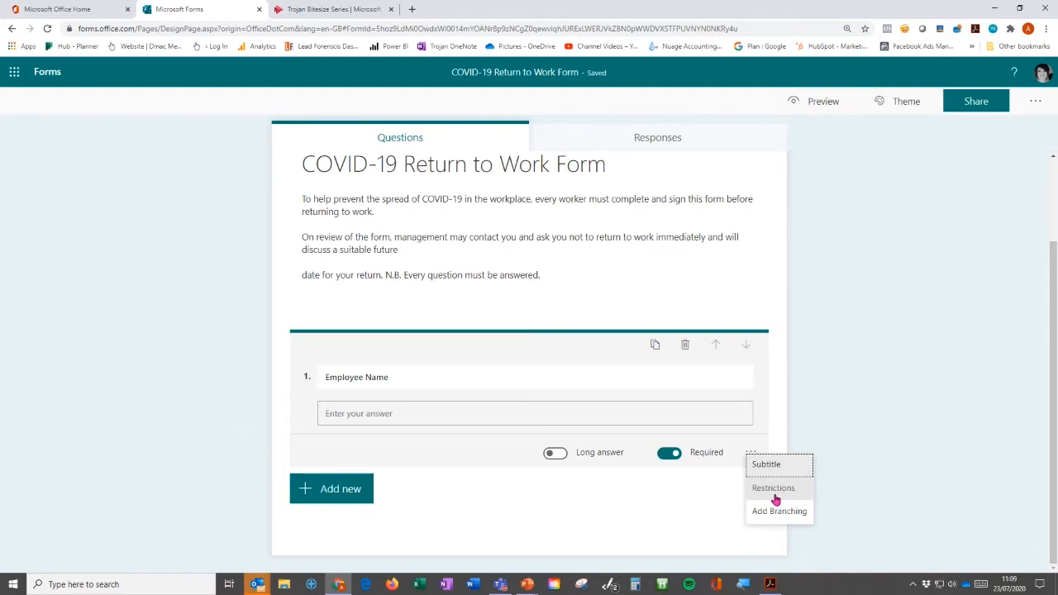
pyautogui.click(775, 497)
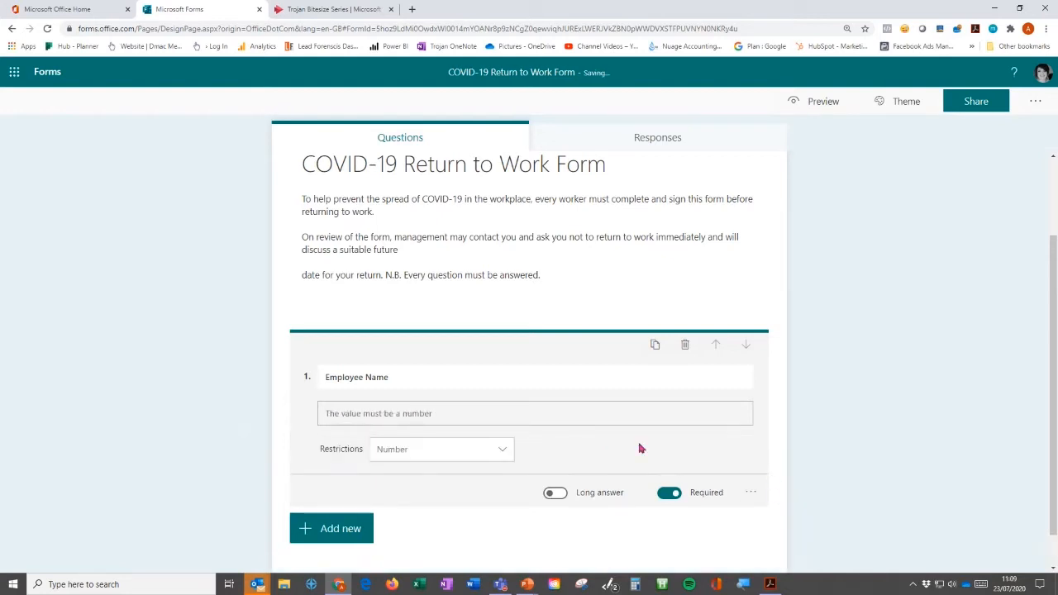
pyautogui.click(438, 451)
pyautogui.scroll(-3, 465, 479)
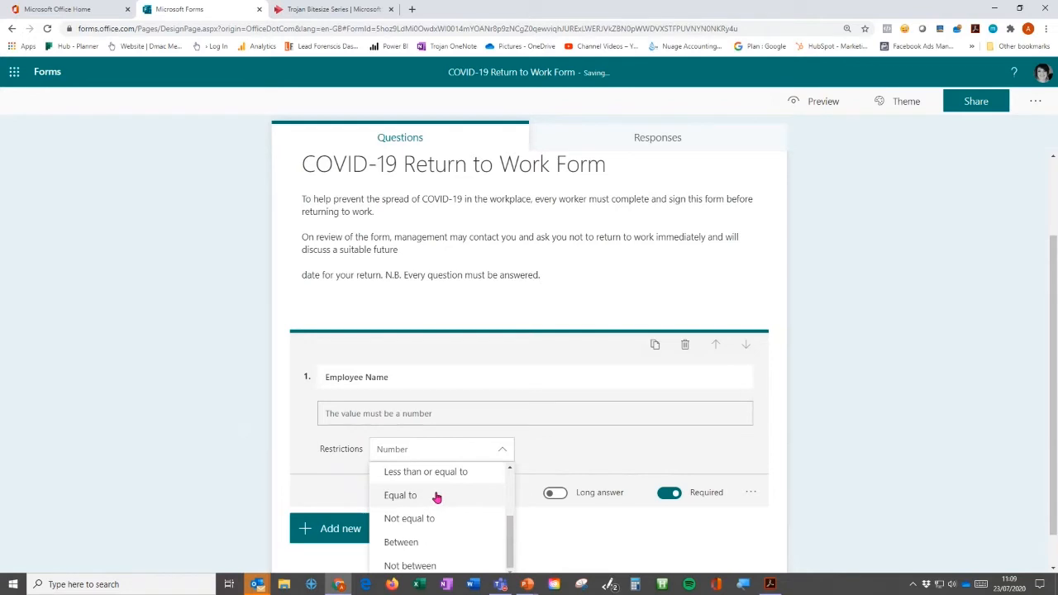
pyautogui.scroll(5, 437, 540)
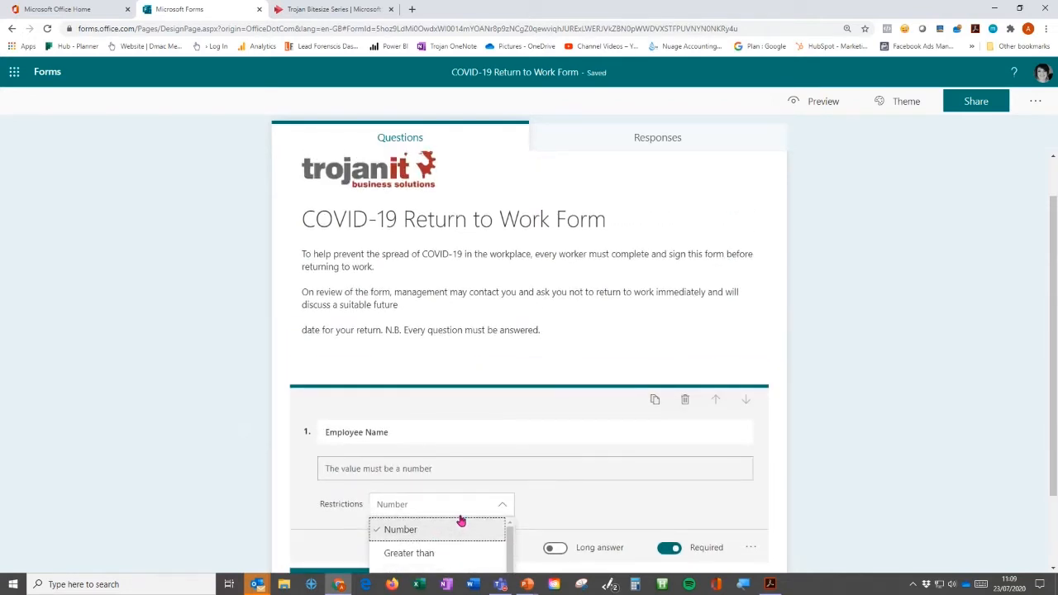
pyautogui.scroll(-1, 461, 521)
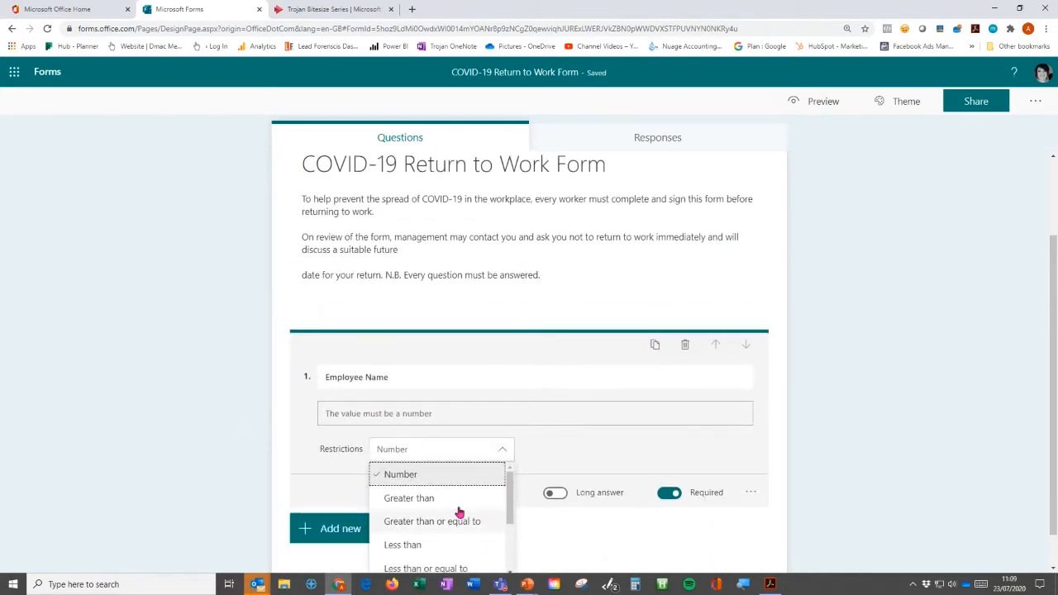
pyautogui.click(808, 444)
# Review the additional settings available for the Employee Name question
pyautogui.click(613, 433)
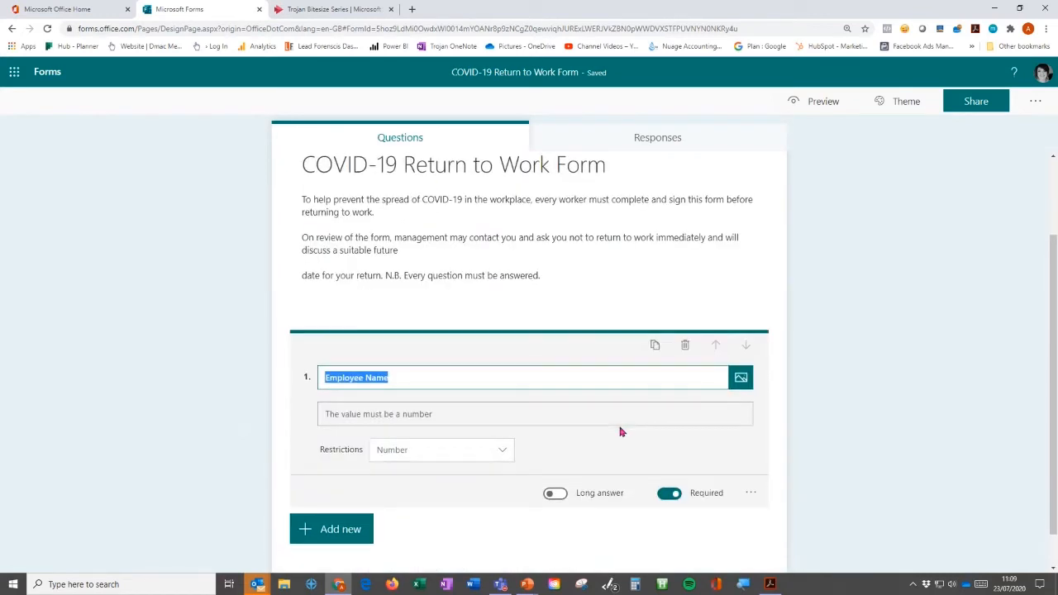
pyautogui.scroll(-1, 621, 429)
pyautogui.click(750, 452)
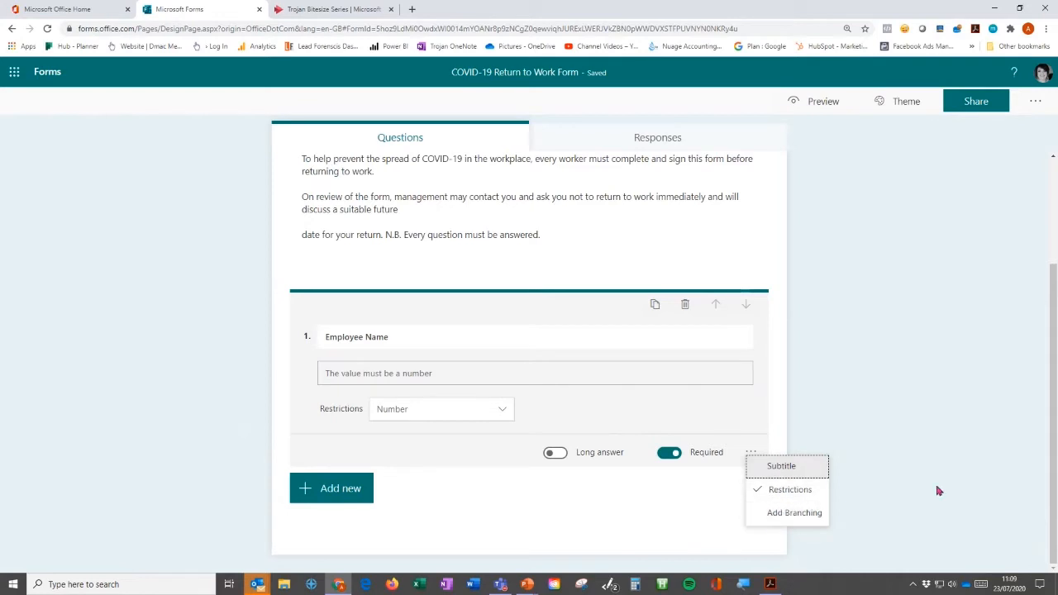
pyautogui.click(879, 425)
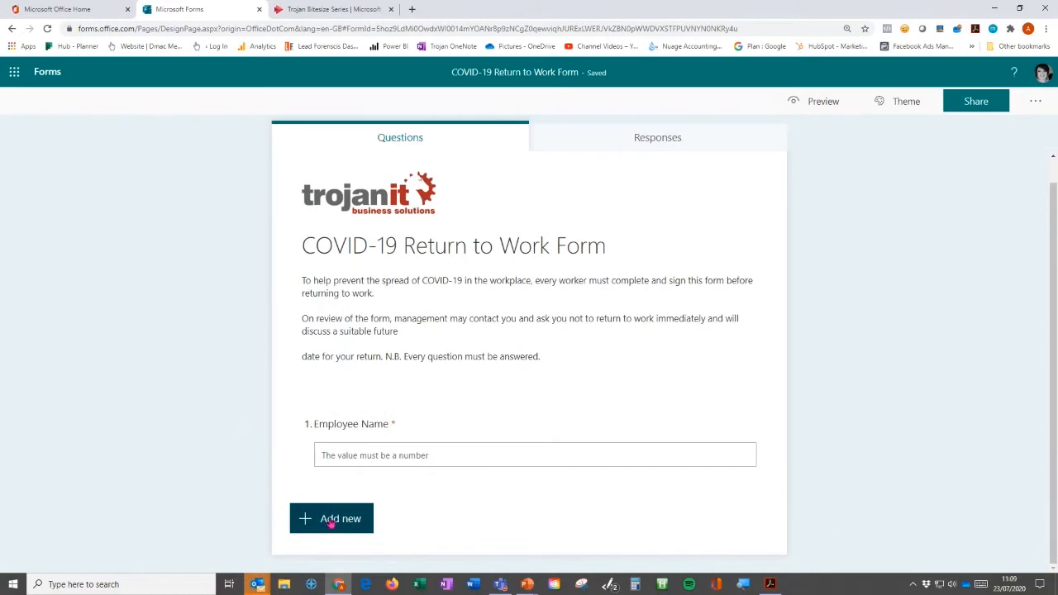
# Add a second text question with the title "Manager Name"
pyautogui.click(332, 521)
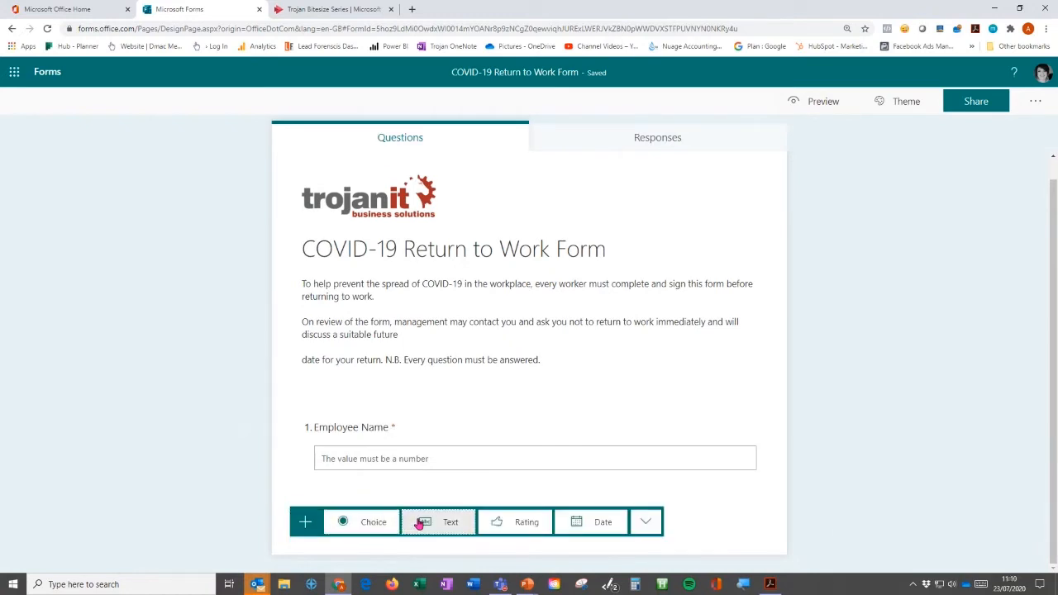
pyautogui.click(419, 523)
pyautogui.write('Mana')
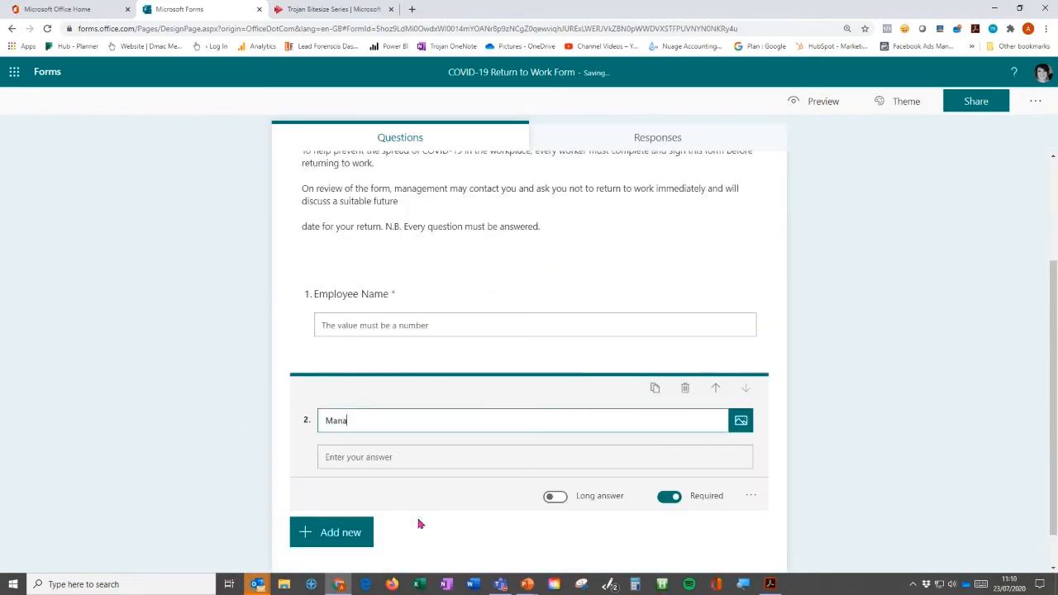
pyautogui.write('ger Name')
pyautogui.scroll(-1, 412, 508)
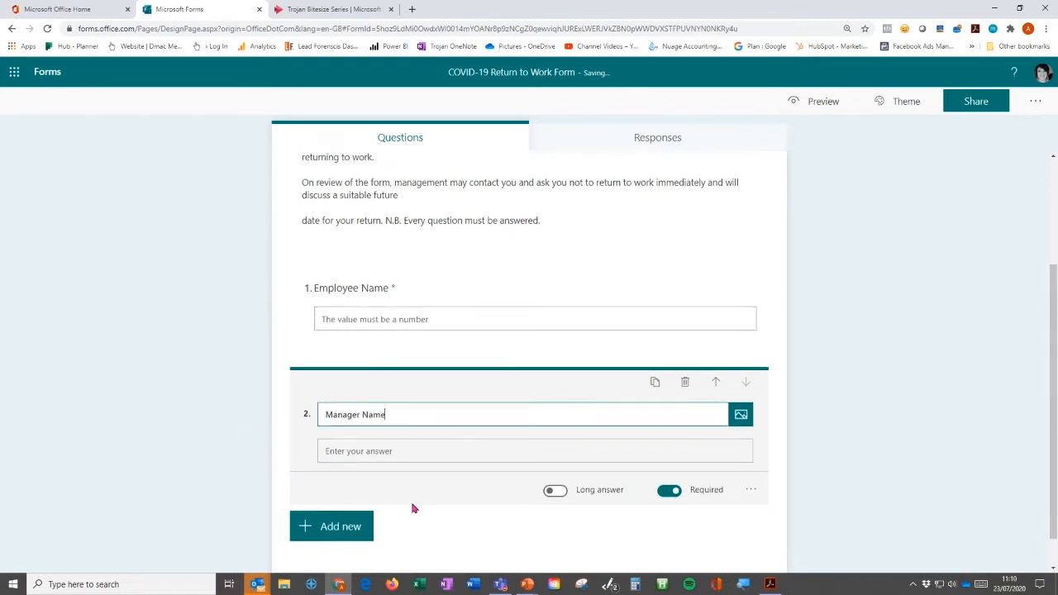
# Make the Manager Name question optional by turning off its required setting
pyautogui.click(670, 454)
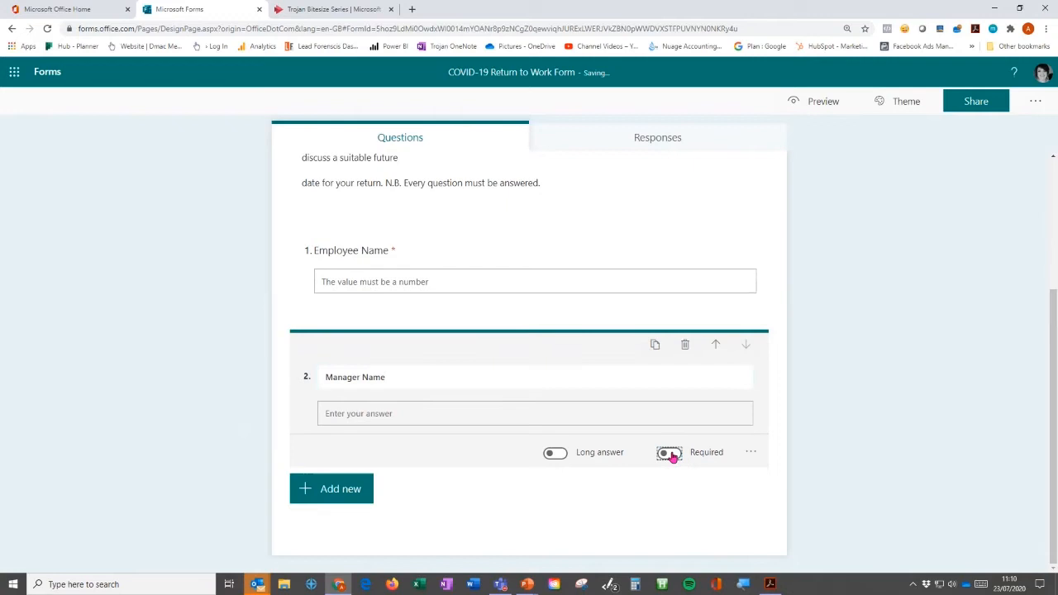
pyautogui.click(670, 456)
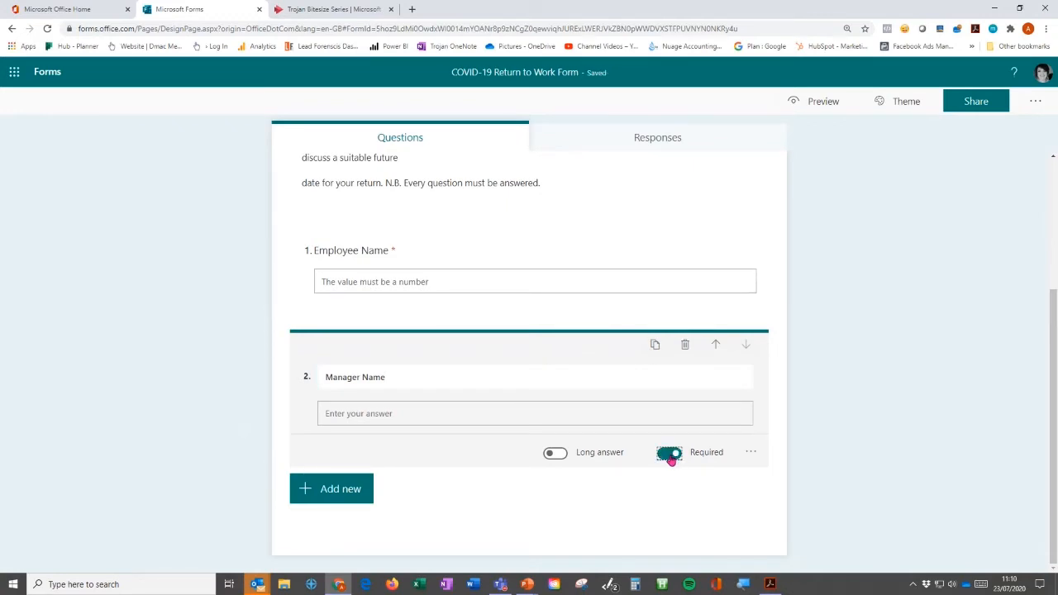
pyautogui.click(671, 457)
pyautogui.click(936, 418)
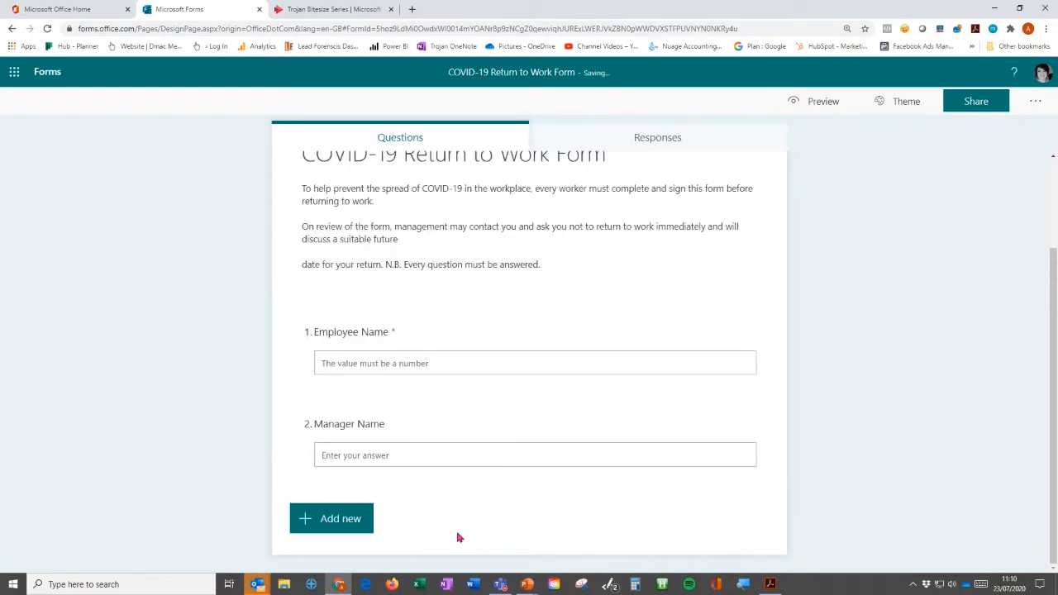
# Add a third text question with the title "Workplace Address"
pyautogui.click(339, 519)
pyautogui.click(443, 524)
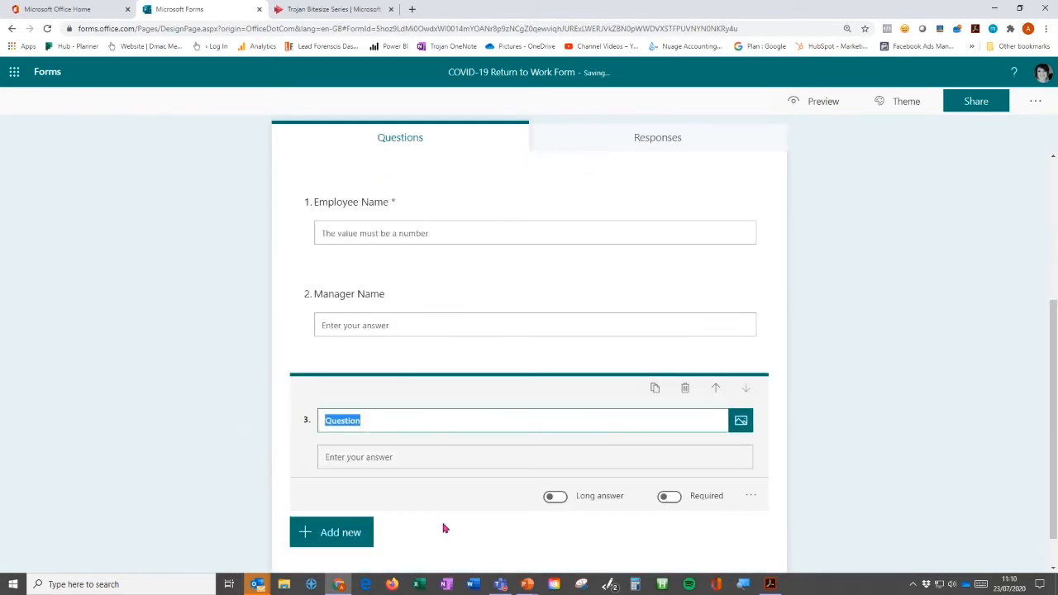
pyautogui.write('Workplace')
pyautogui.press('BackSpace')
pyautogui.write('Address')
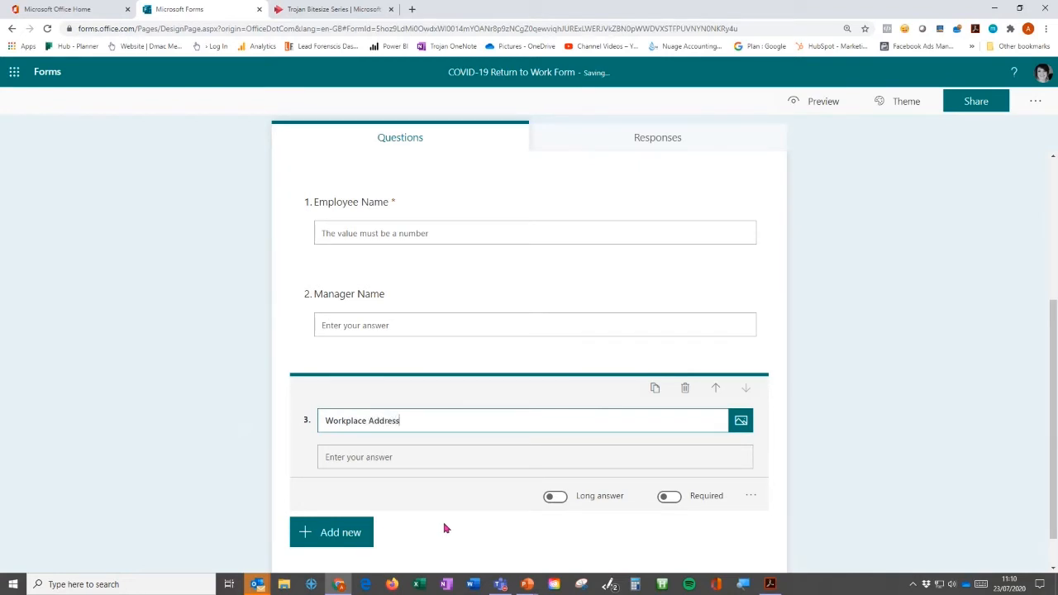
pyautogui.click(841, 469)
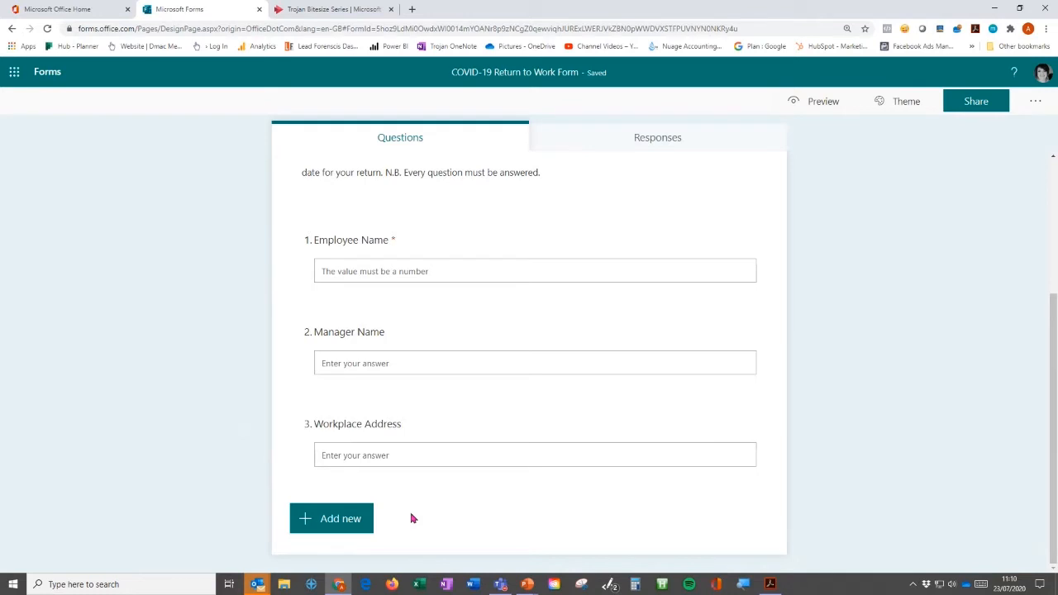
# Add a choice question titled "Workplace Address" as question 4 and display its options as a drop-down
pyautogui.click(326, 519)
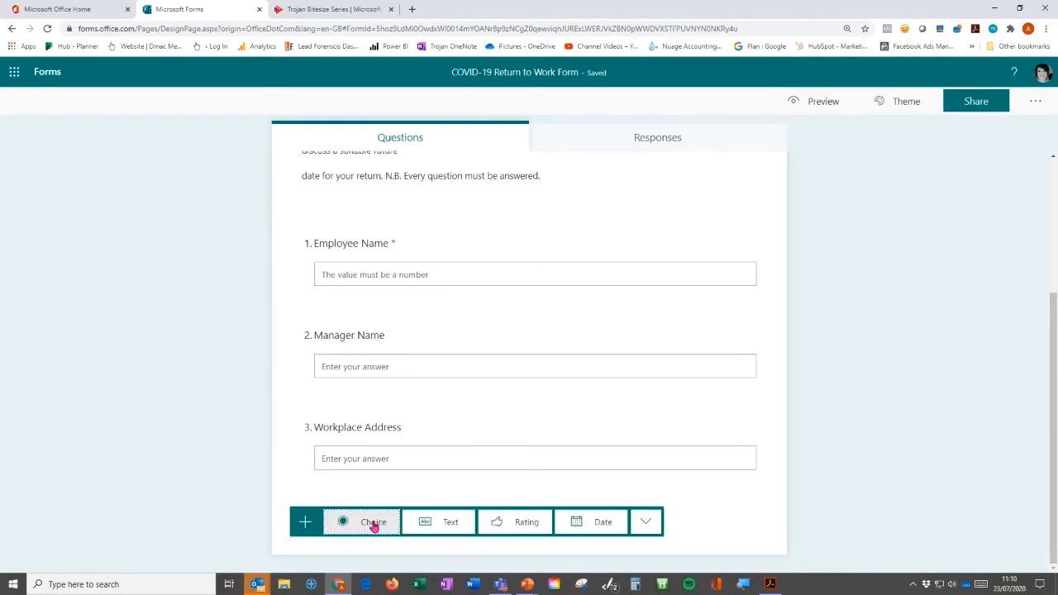
pyautogui.click(373, 524)
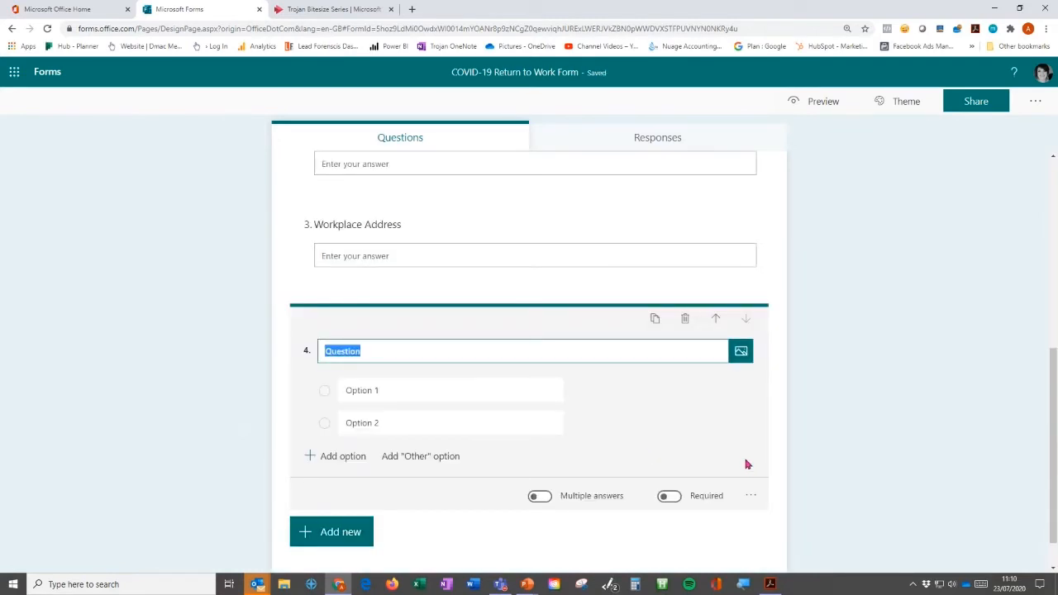
pyautogui.write('Workplaec')
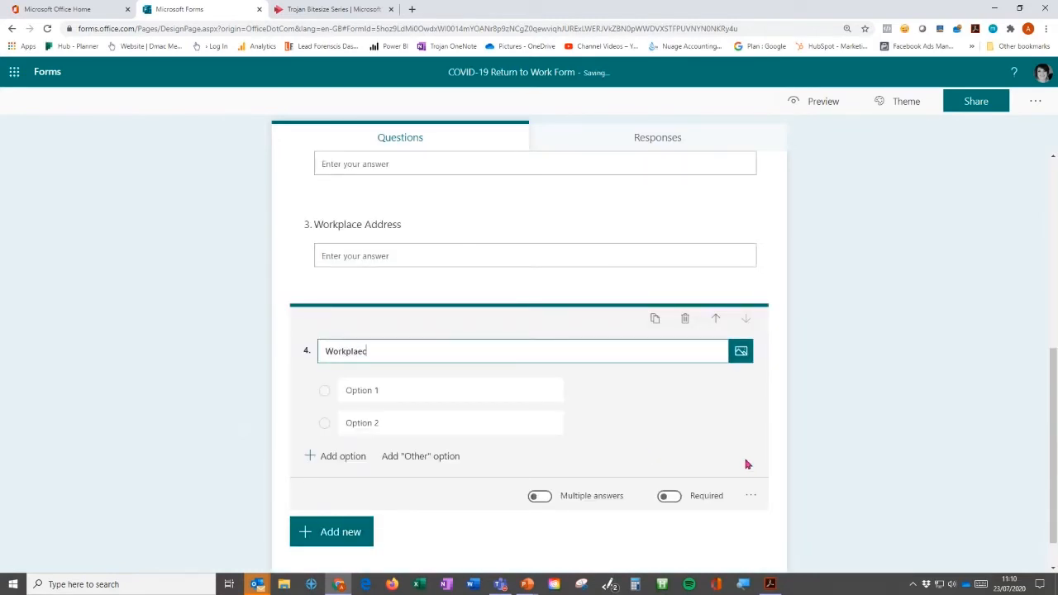
pyautogui.press('BackSpace')
pyautogui.press('BackSpace')
pyautogui.write('ce Address')
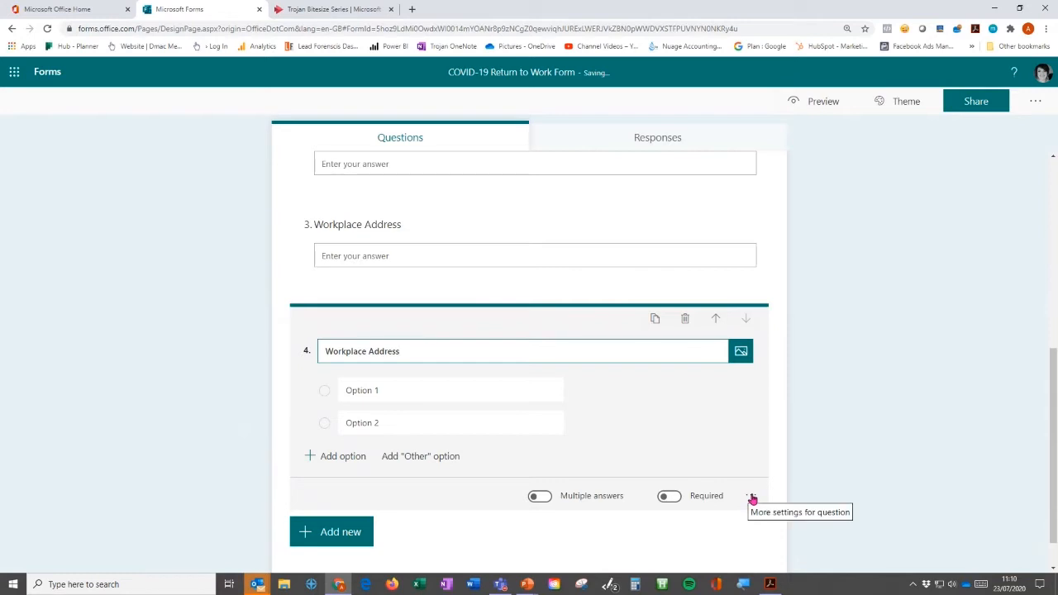
pyautogui.click(751, 498)
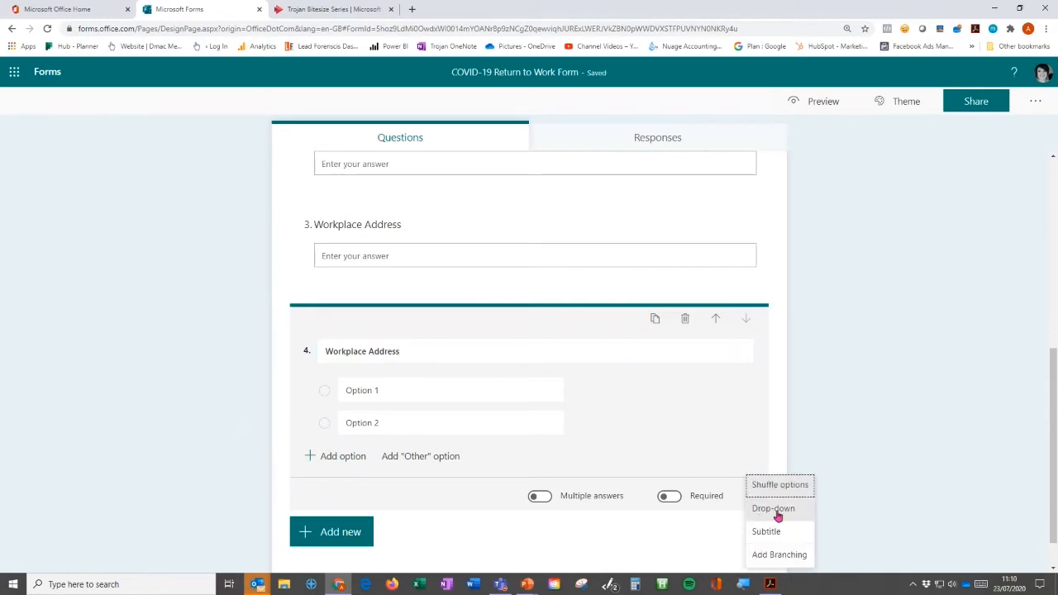
pyautogui.click(775, 512)
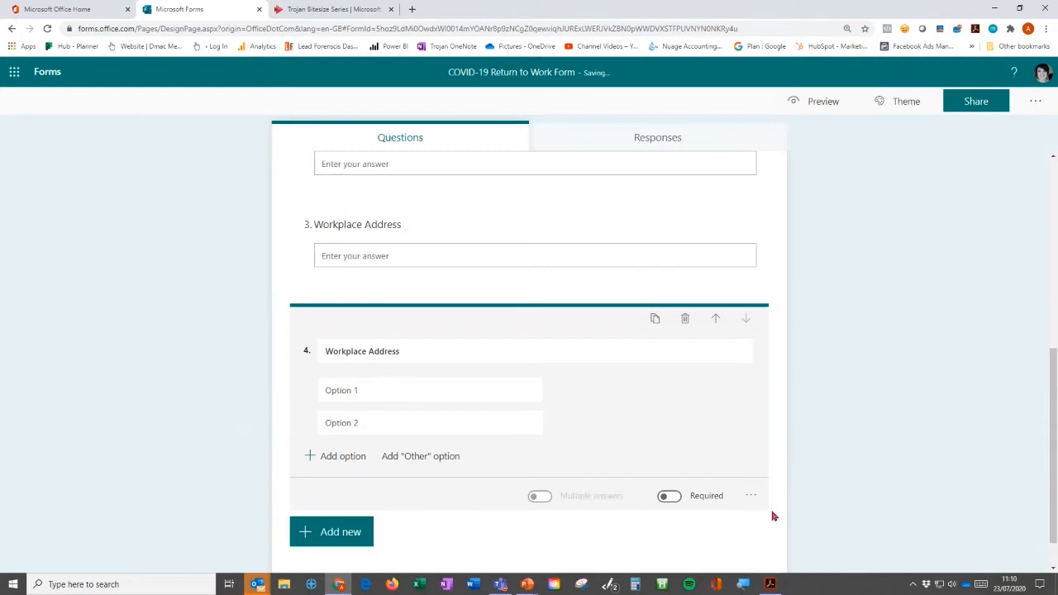
# Fill the drop-down Workplace Address question with the three options Dublin, Galway and Cork
pyautogui.click(380, 397)
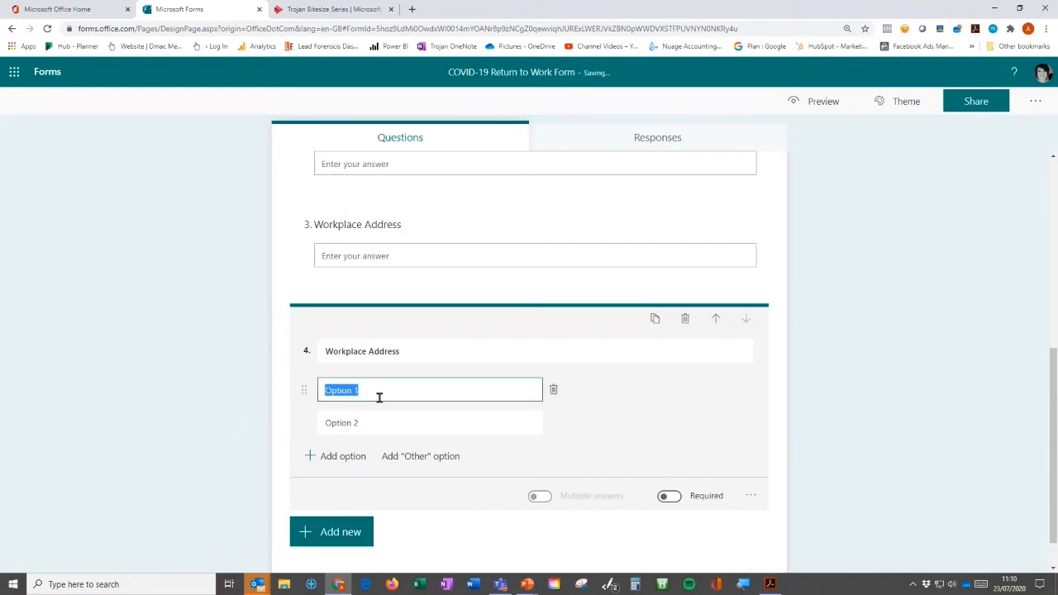
pyautogui.write('Dublin')
pyautogui.click(365, 422)
pyautogui.write('Galway')
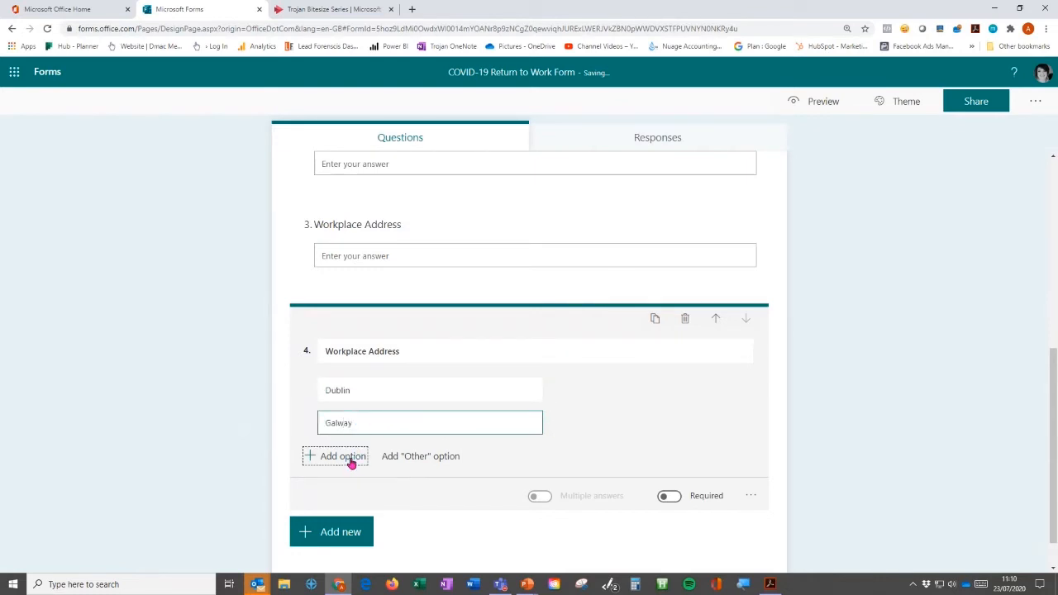
pyautogui.click(350, 460)
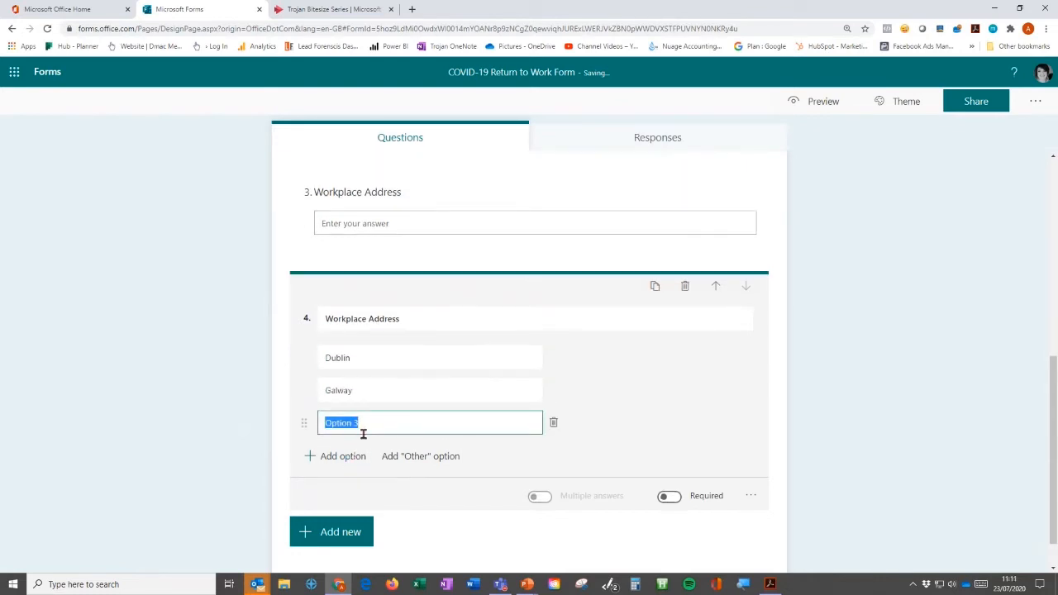
pyautogui.write('Cork')
pyautogui.click(909, 403)
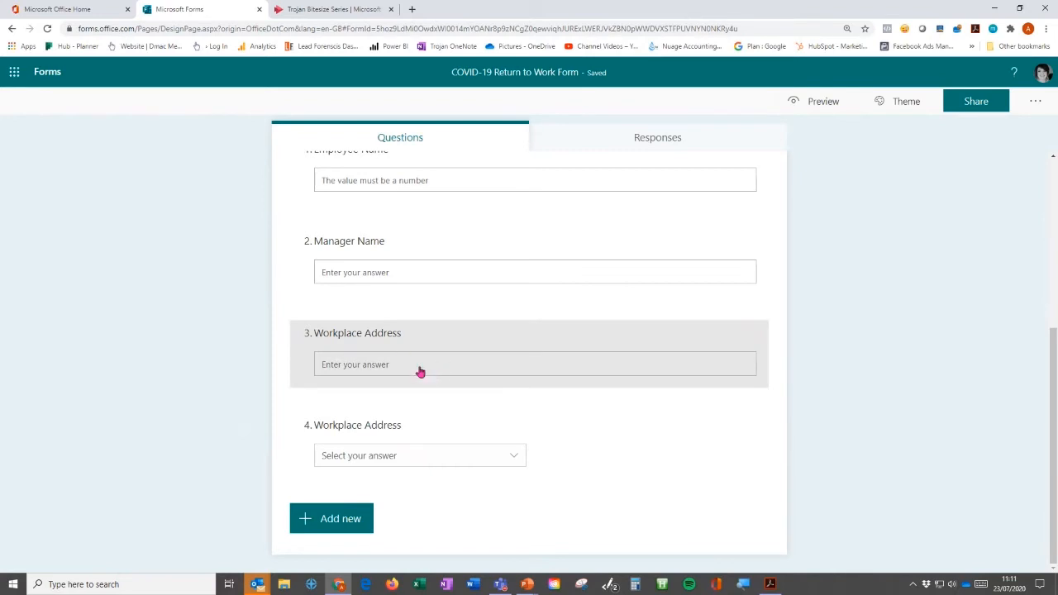
pyautogui.click(514, 460)
pyautogui.click(899, 376)
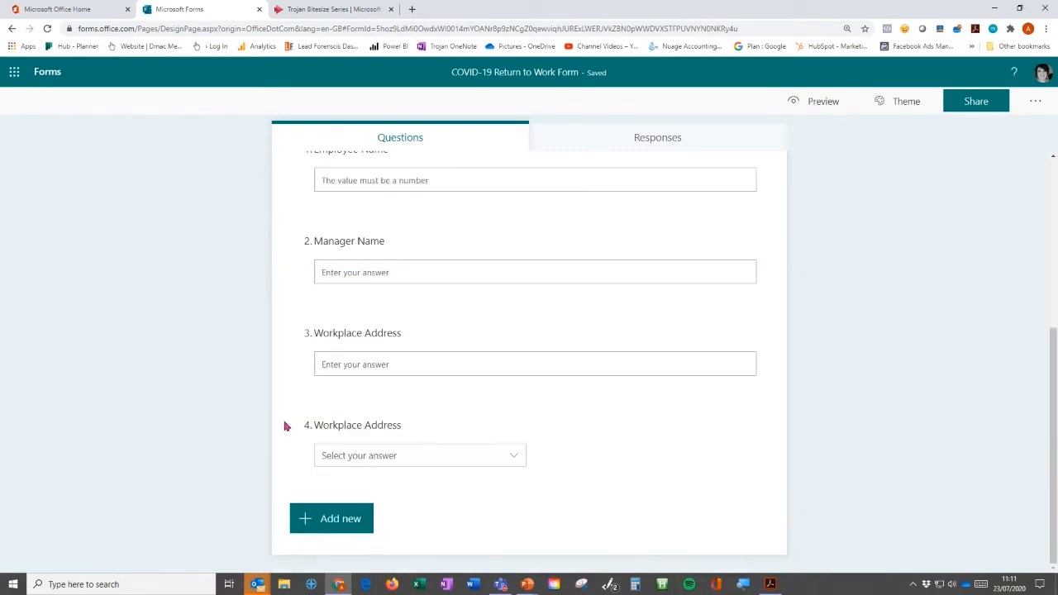
pyautogui.click(470, 465)
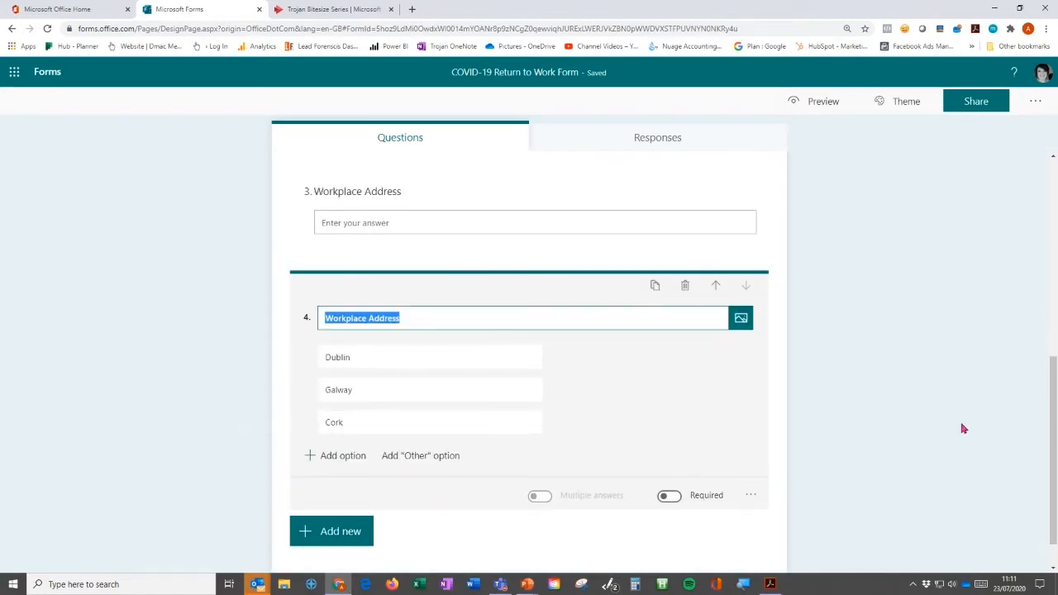
pyautogui.click(918, 432)
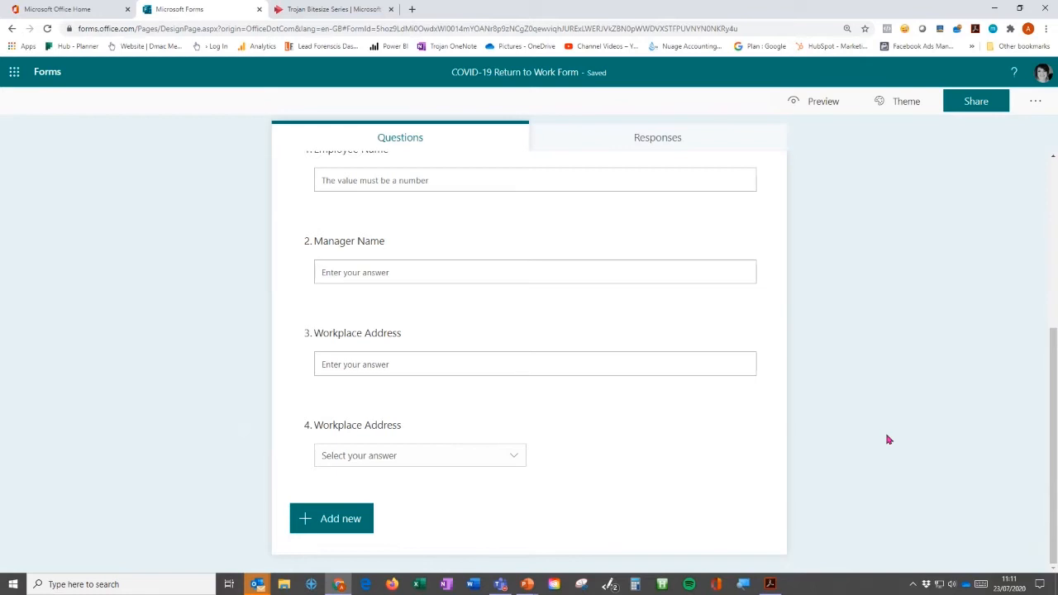
# Copy the text of question 1, about symptoms, from the PDF in Adobe Acrobat and return to Microsoft Forms
pyautogui.hotkey('alt', 'Tab')
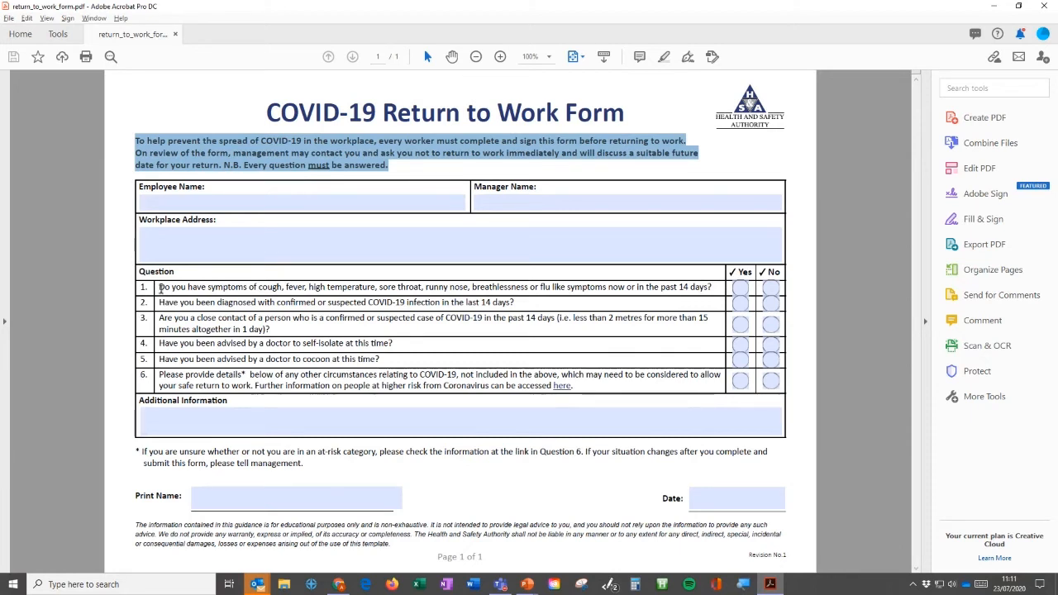
pyautogui.moveTo(160, 288); pyautogui.dragTo(709, 289)
pyautogui.rightClick(699, 292)
pyautogui.click(716, 301)
pyautogui.hotkey('alt', 'Tab')
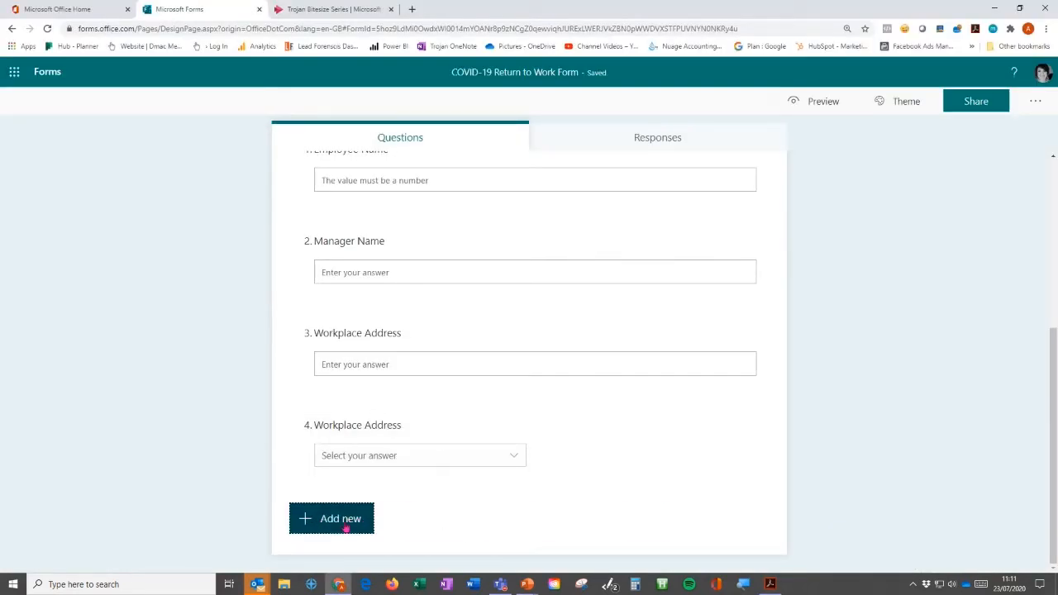
# Add a Likert question as question 5, below the drop-down Workplace Address question
pyautogui.click(346, 526)
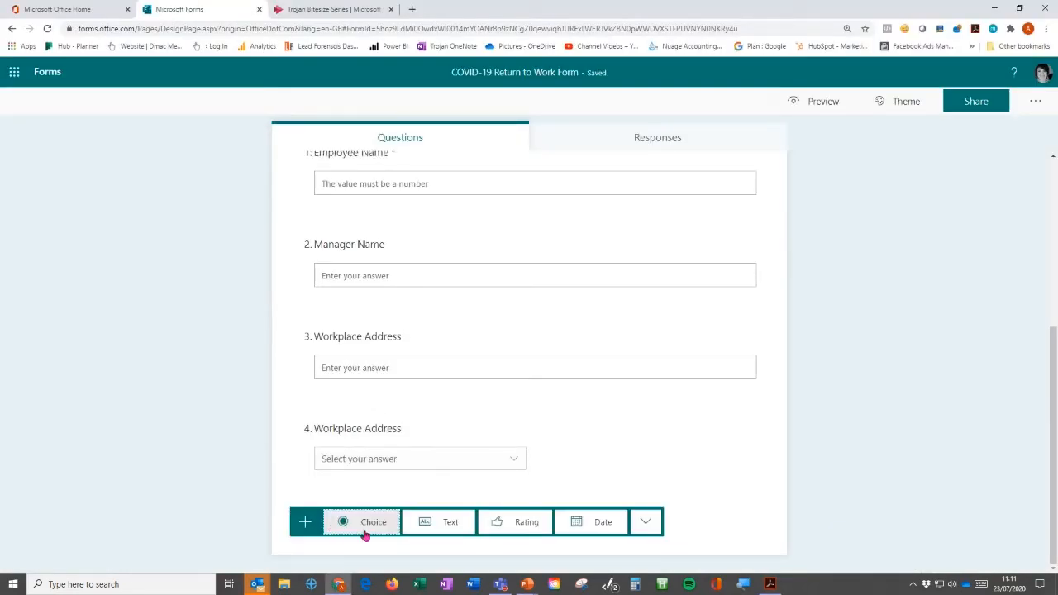
pyautogui.click(649, 525)
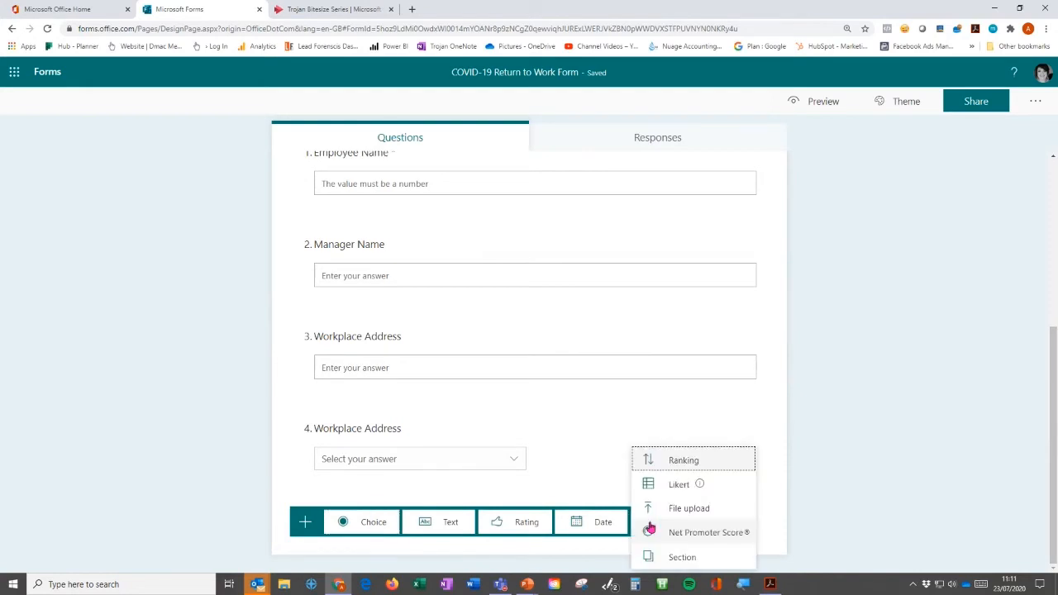
pyautogui.click(679, 485)
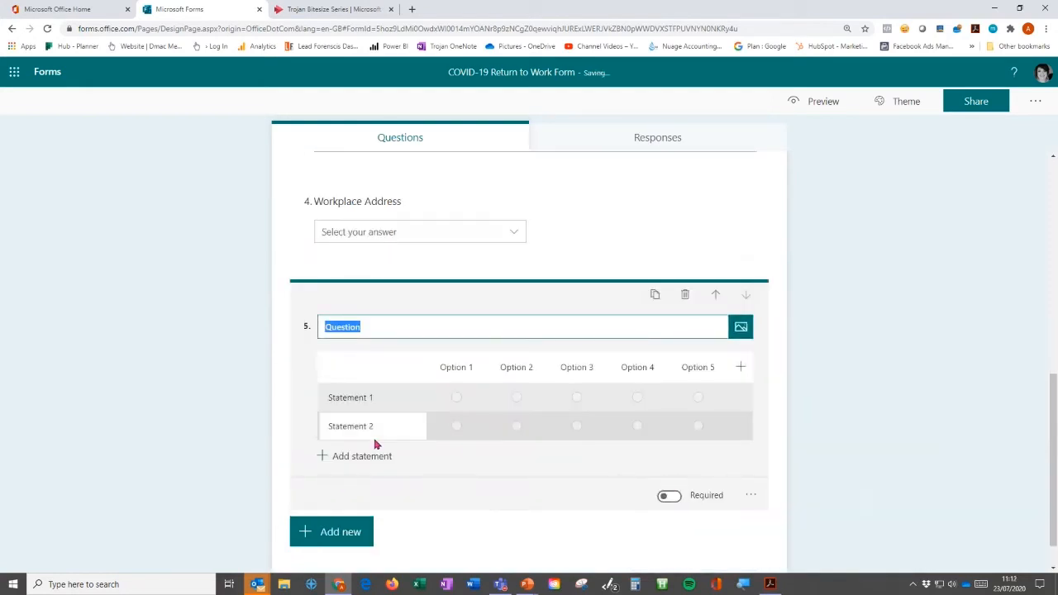
pyautogui.scroll(-1, 571, 486)
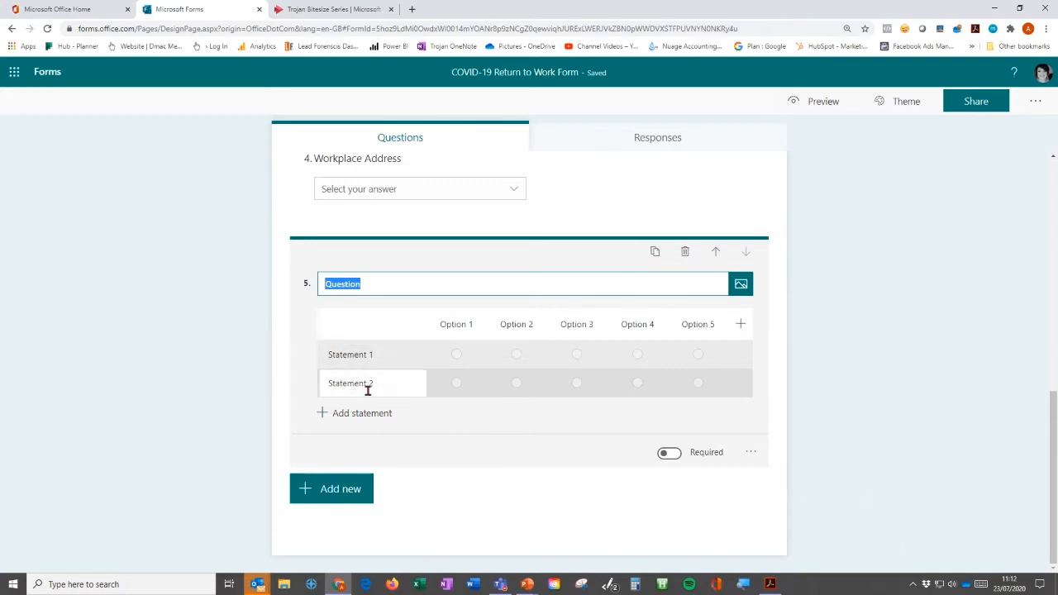
# Rename the first two answer columns of the Likert question to "Yes" and "No"
pyautogui.click(453, 325)
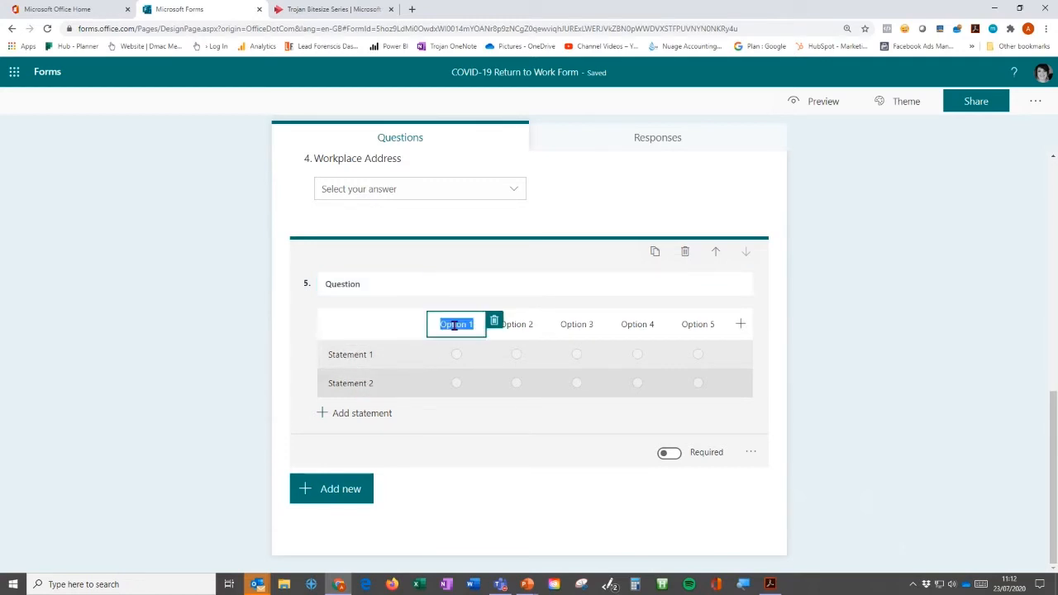
pyautogui.press('BackSpace')
pyautogui.write('Yes')
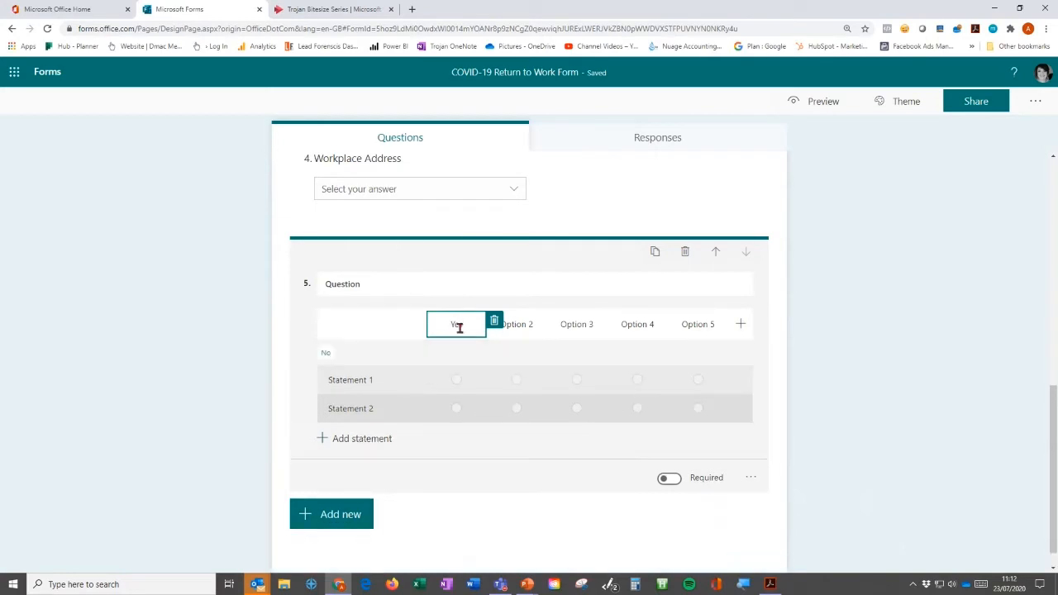
pyautogui.click(509, 325)
pyautogui.write('No')
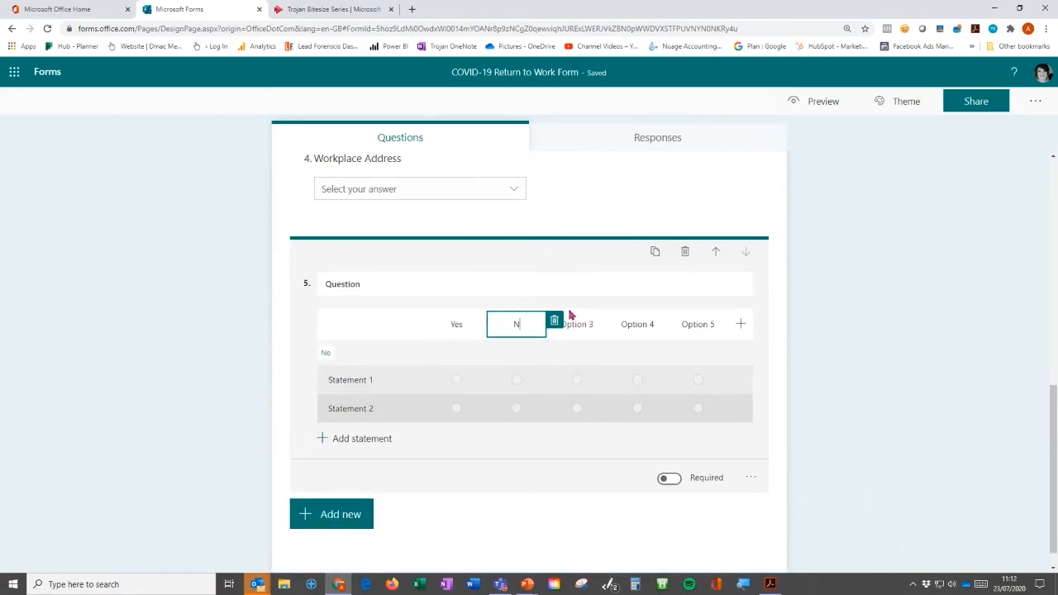
pyautogui.click(794, 356)
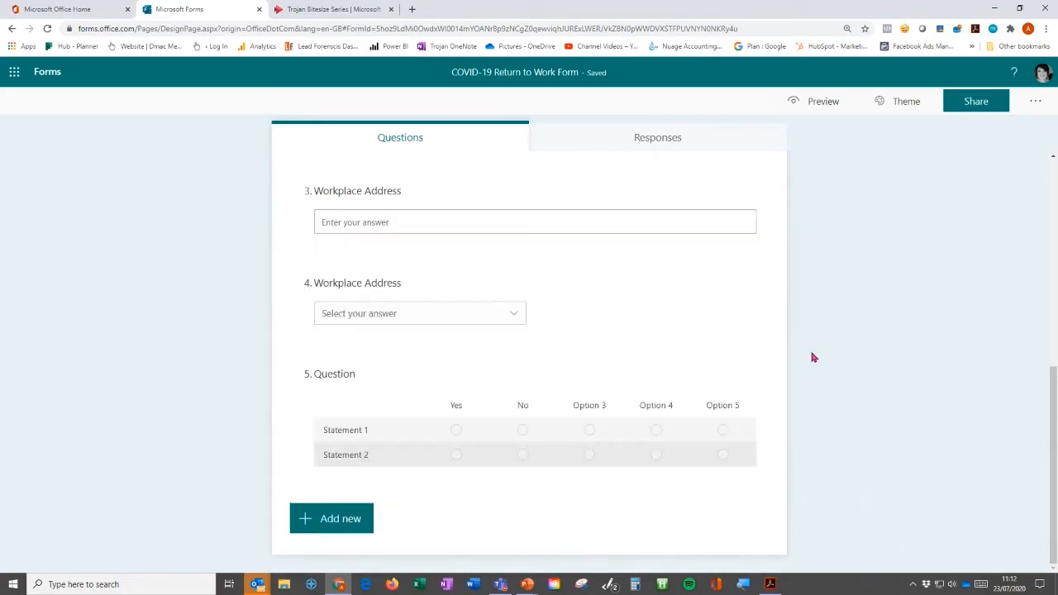
# Delete the Option 3, Option 4 and Option 5 columns from the Likert question
pyautogui.click(604, 411)
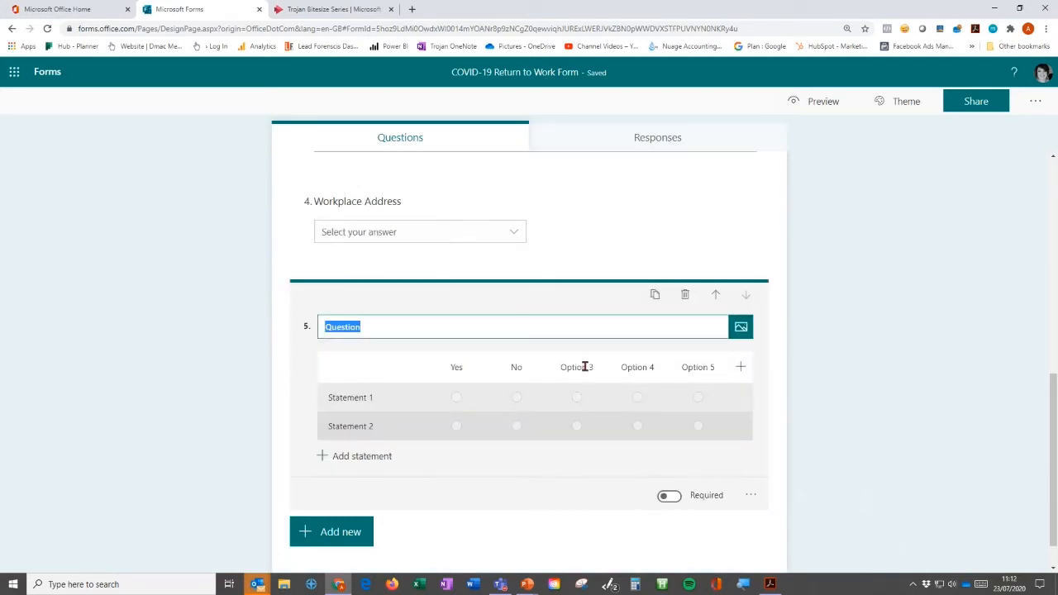
pyautogui.click(585, 367)
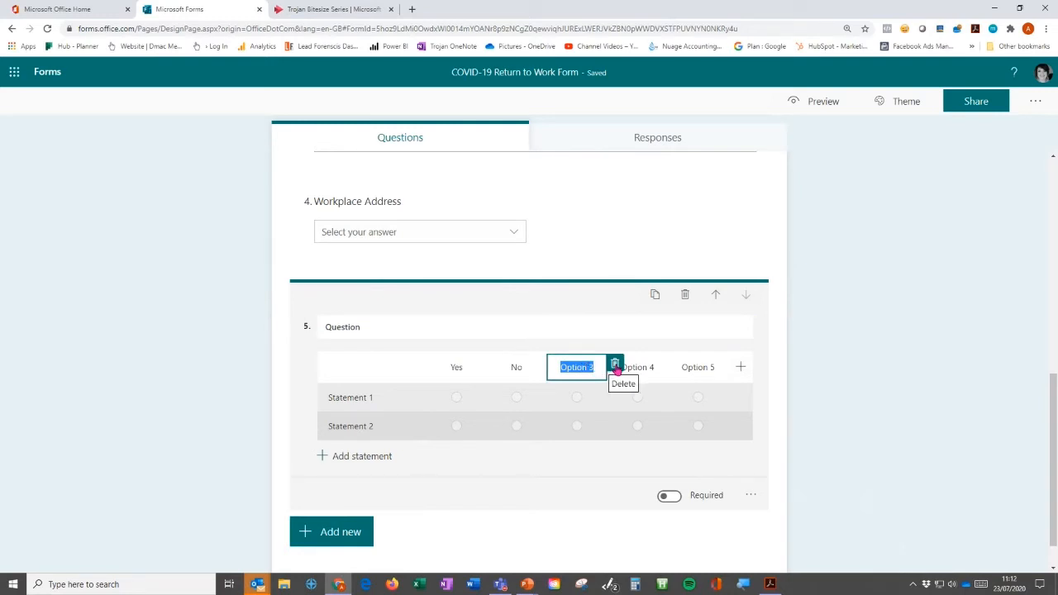
pyautogui.click(615, 365)
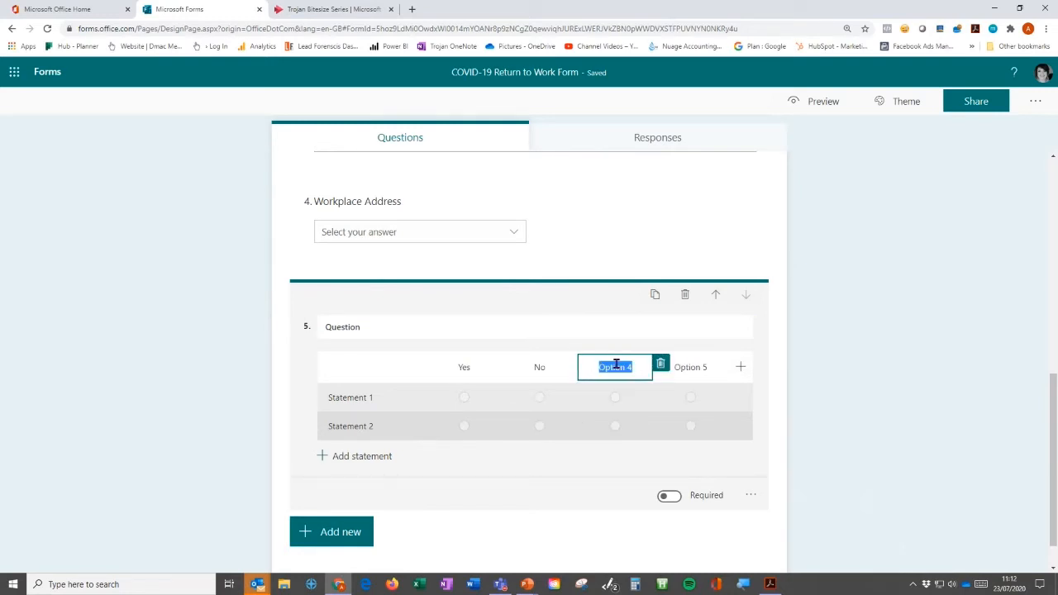
pyautogui.click(661, 365)
pyautogui.click(731, 366)
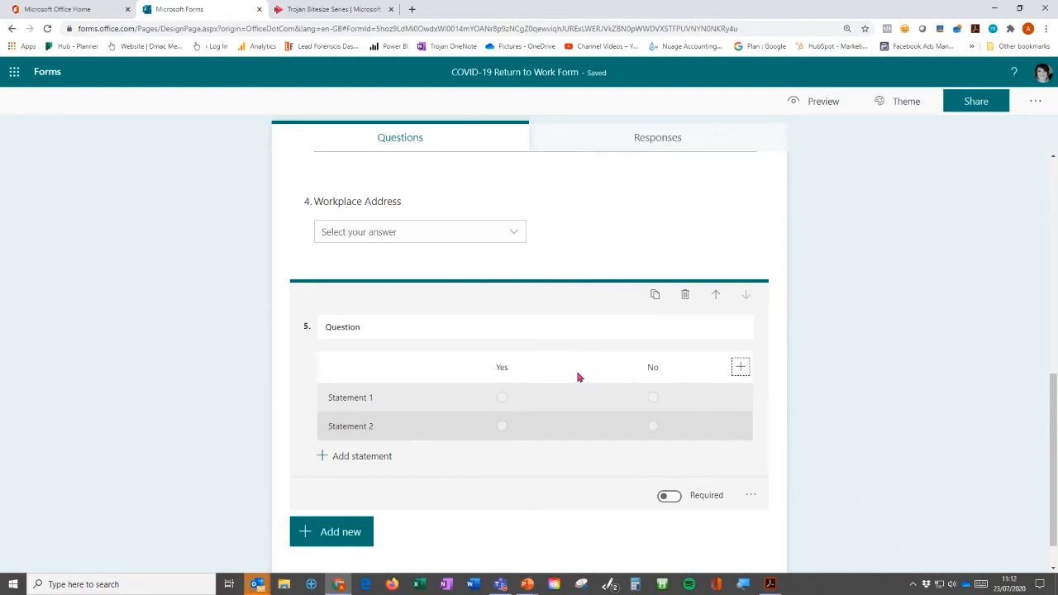
# Replace the Statement 1 text of the Likert question with the copied question about COVID-19 symptoms
pyautogui.click(398, 396)
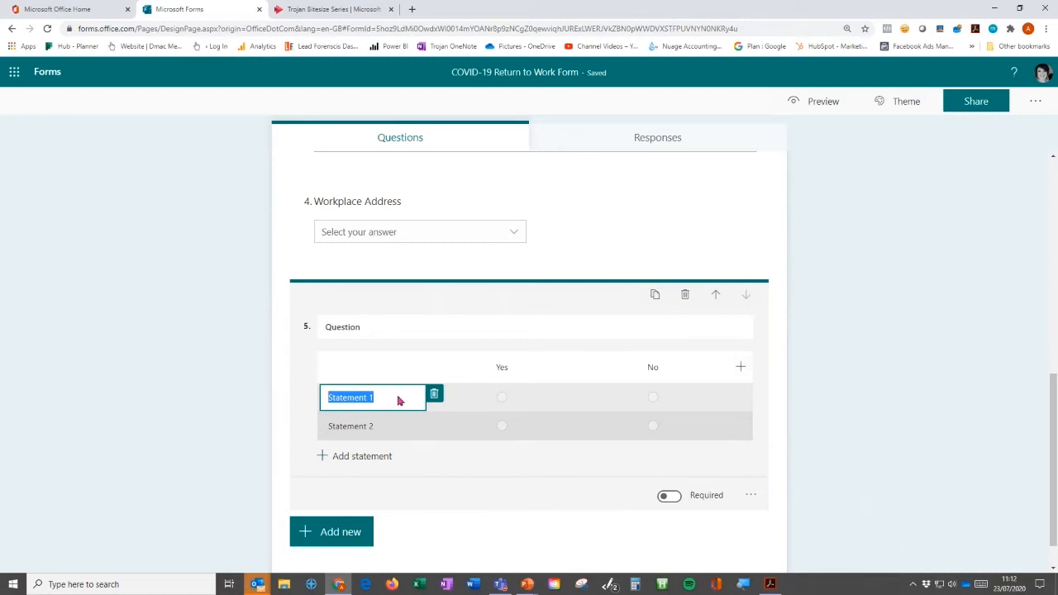
pyautogui.rightClick(399, 400)
pyautogui.click(426, 449)
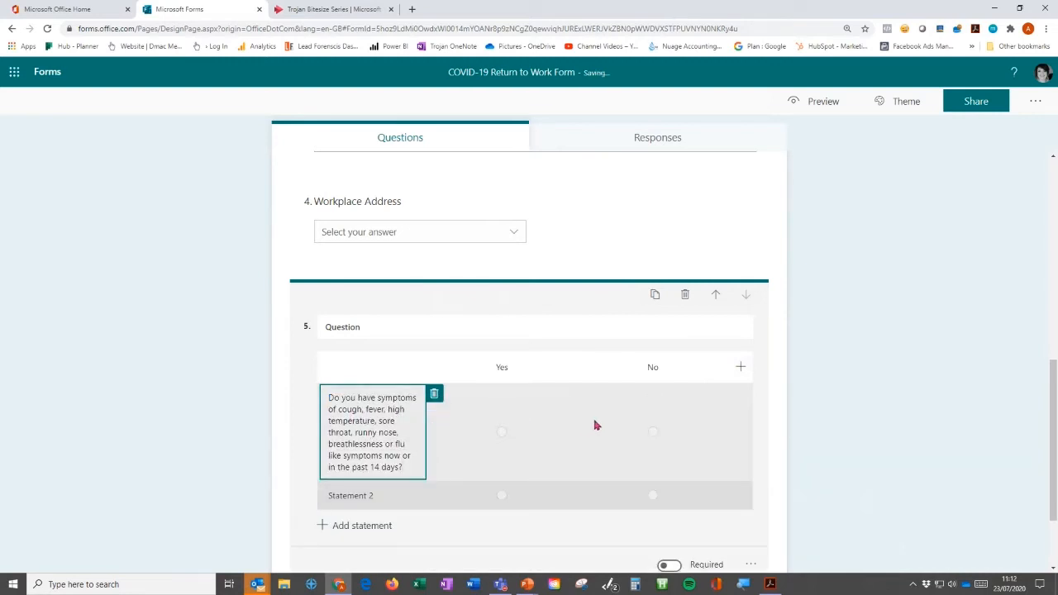
pyautogui.click(860, 427)
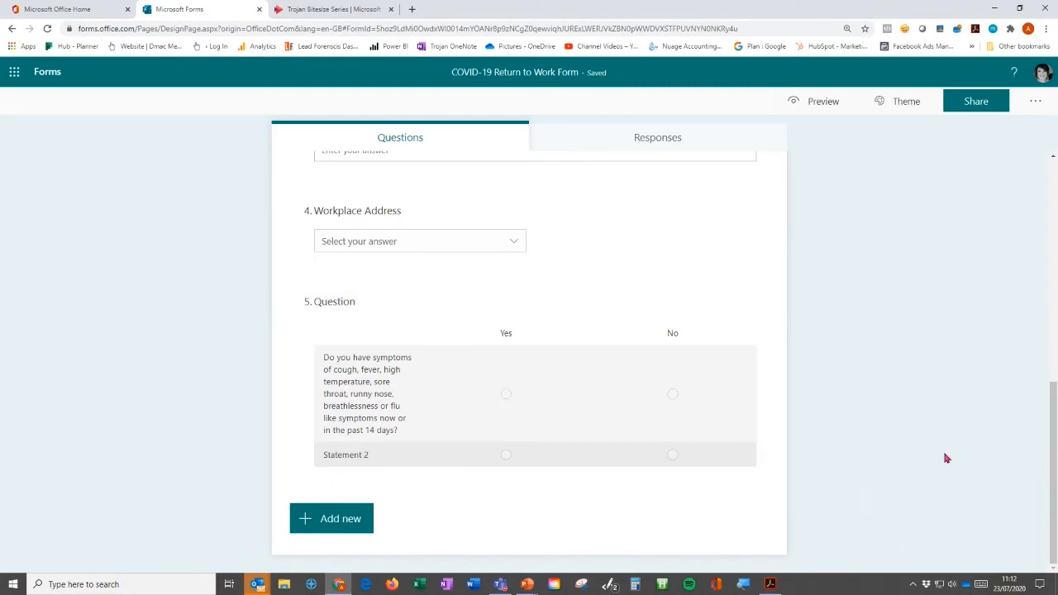
# Copy question 2, about a confirmed or suspected COVID-19 diagnosis, from the Adobe Acrobat PDF and paste it over Statement 2 in Microsoft Forms
pyautogui.hotkey('alt', 'Tab')
pyautogui.moveTo(158, 302); pyautogui.dragTo(518, 303)
pyautogui.rightClick(515, 304)
pyautogui.click(527, 316)
pyautogui.hotkey('alt', 'Tab')
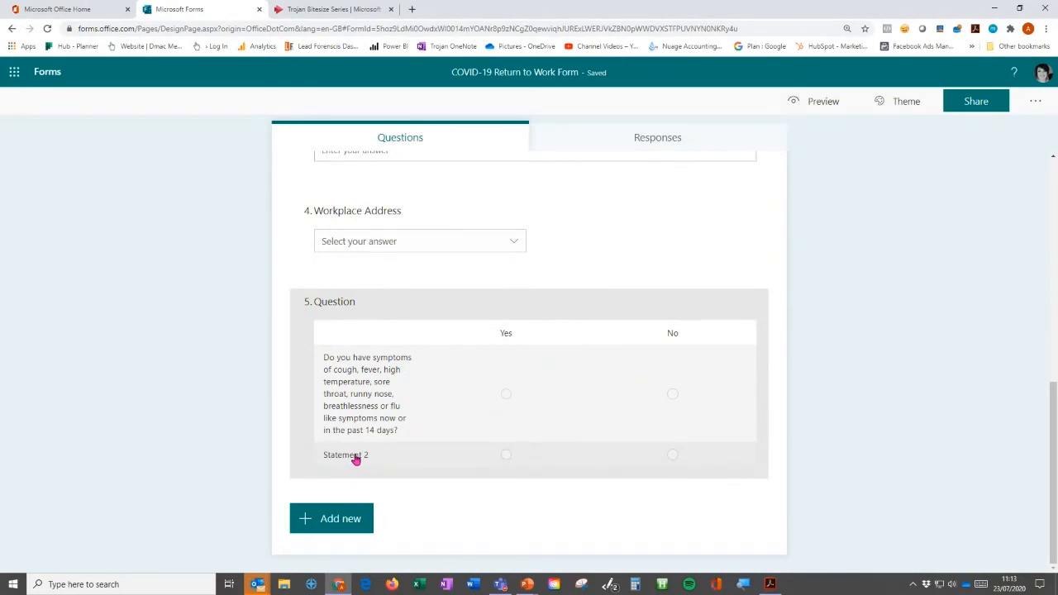
pyautogui.click(356, 460)
pyautogui.click(350, 427)
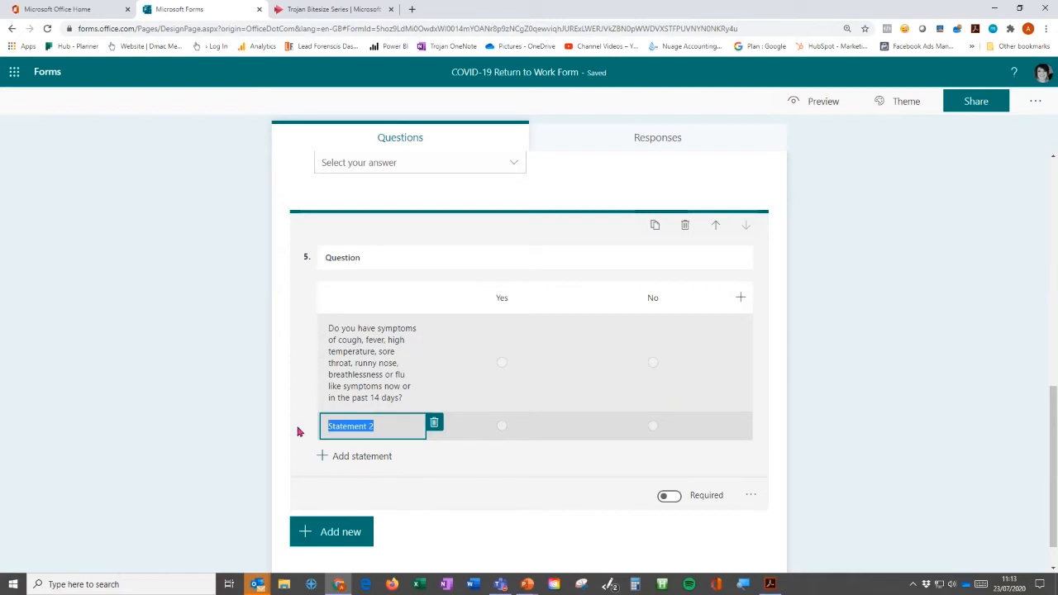
pyautogui.hotkey('ctrl', 'v')
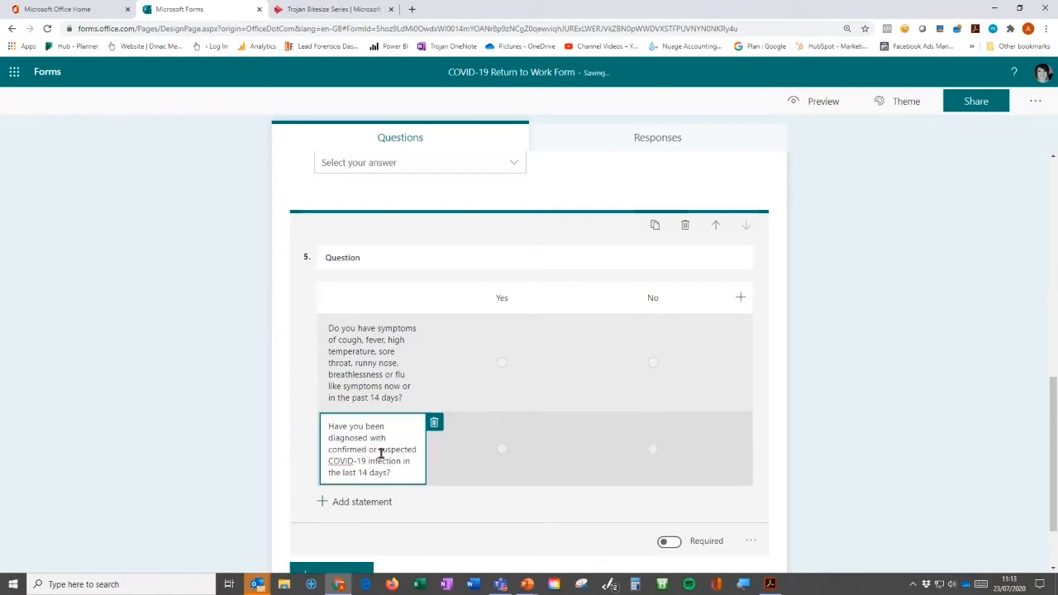
pyautogui.click(907, 438)
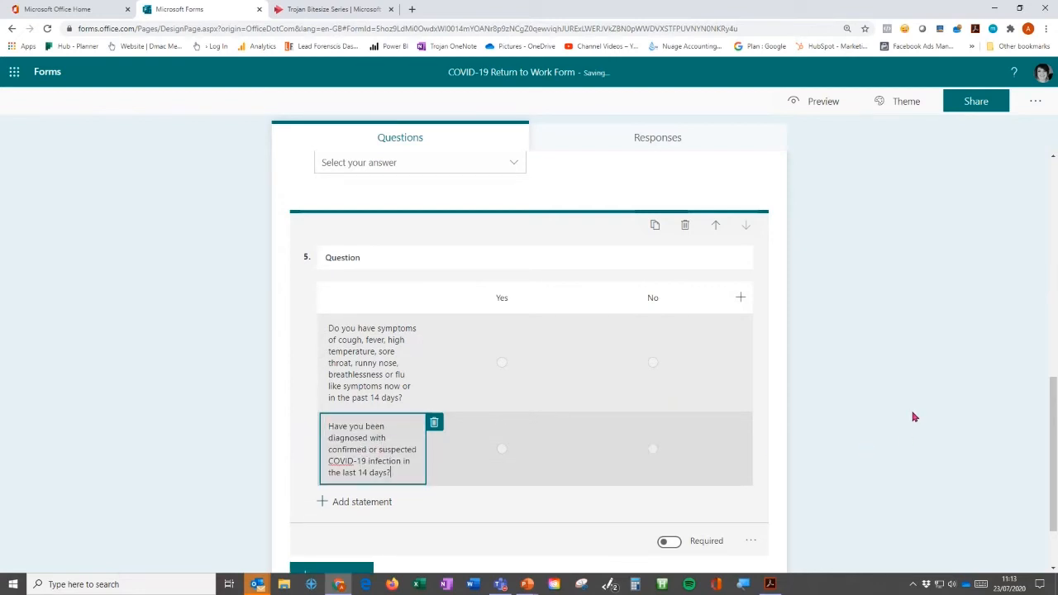
pyautogui.click(915, 417)
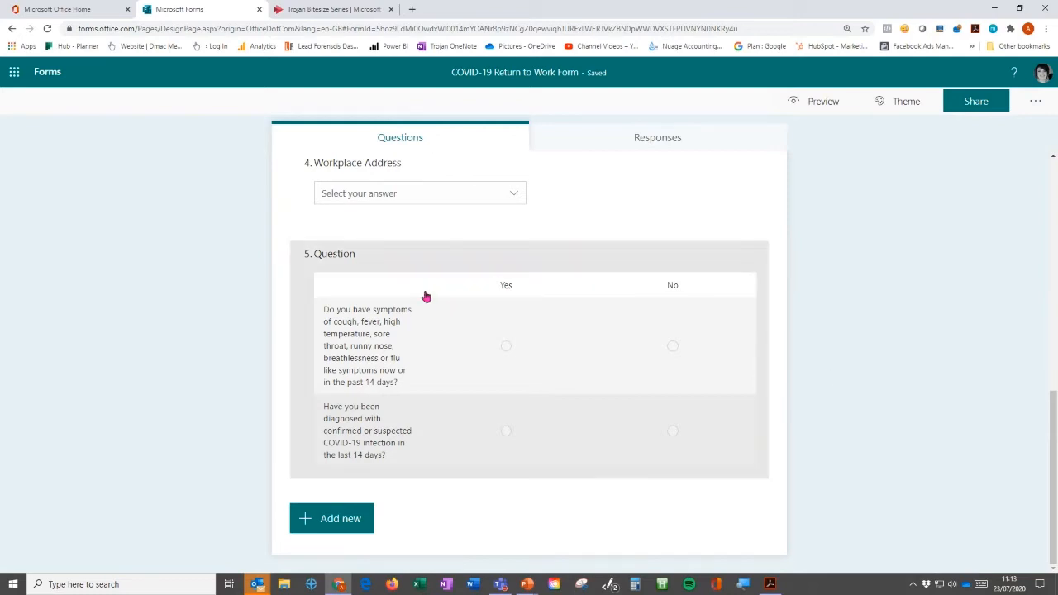
# Copy question 3, about close contact with a COVID-19 case, from the Adobe Acrobat PDF and add it as a third Likert statement in Microsoft Forms
pyautogui.hotkey('alt', 'Tab')
pyautogui.moveTo(158, 317); pyautogui.dragTo(276, 329)
pyautogui.rightClick(275, 329)
pyautogui.click(281, 334)
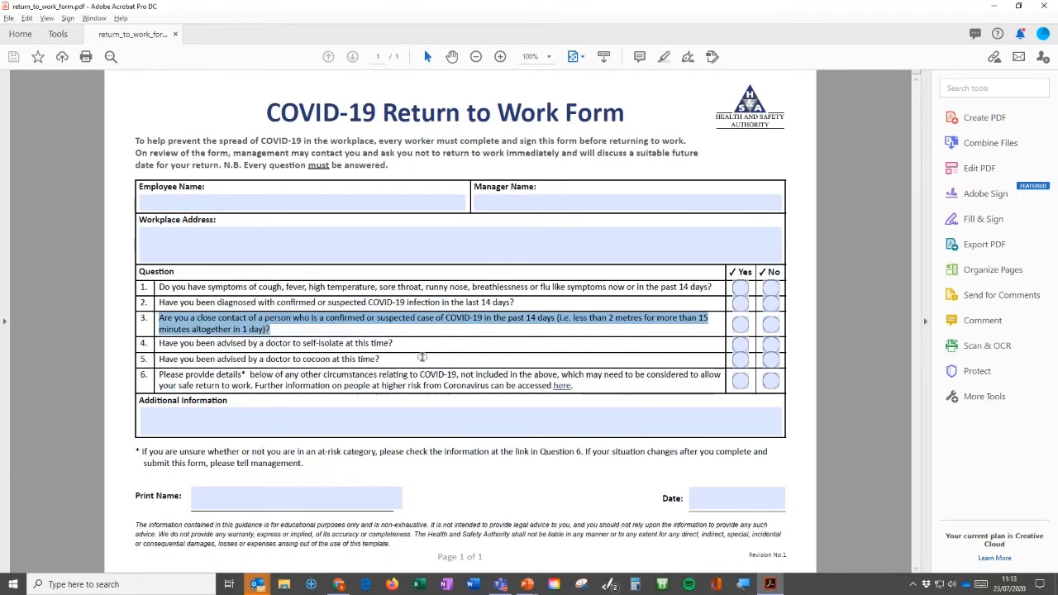
pyautogui.hotkey('alt', 'Tab')
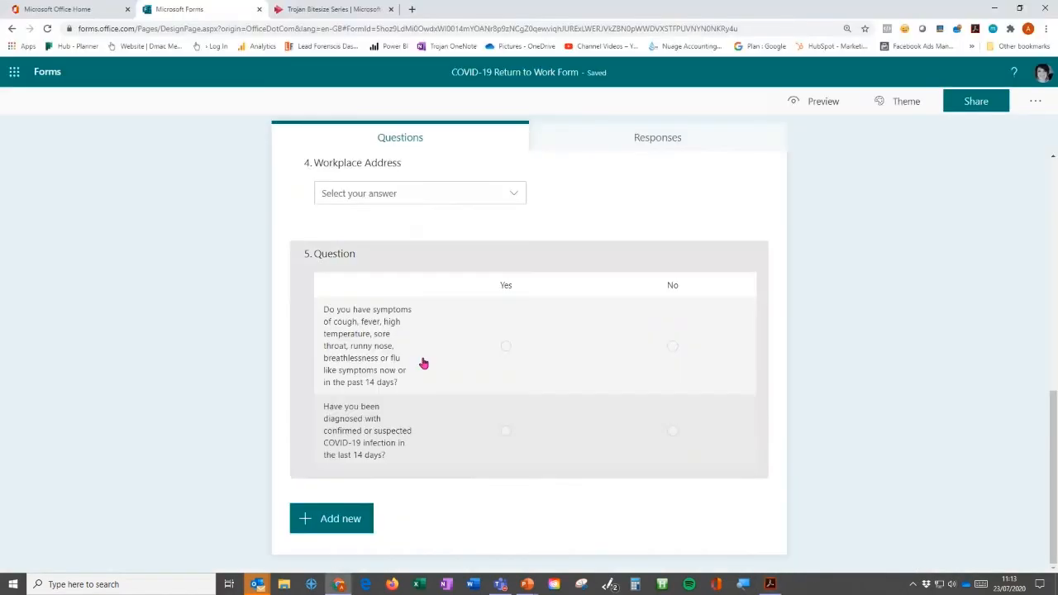
pyautogui.click(431, 406)
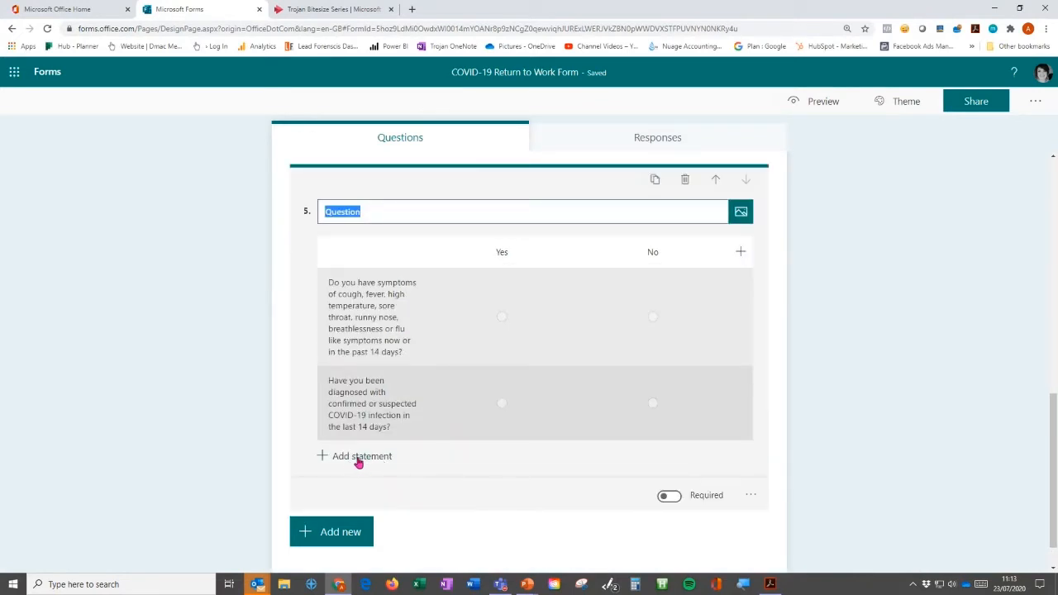
pyautogui.click(359, 457)
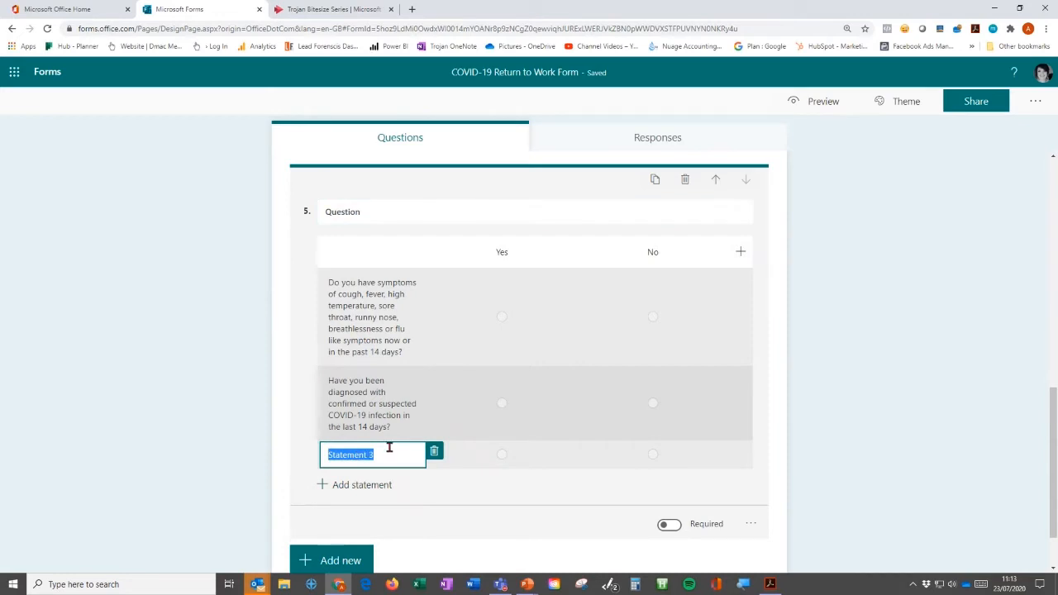
pyautogui.hotkey('ctrl', 'v')
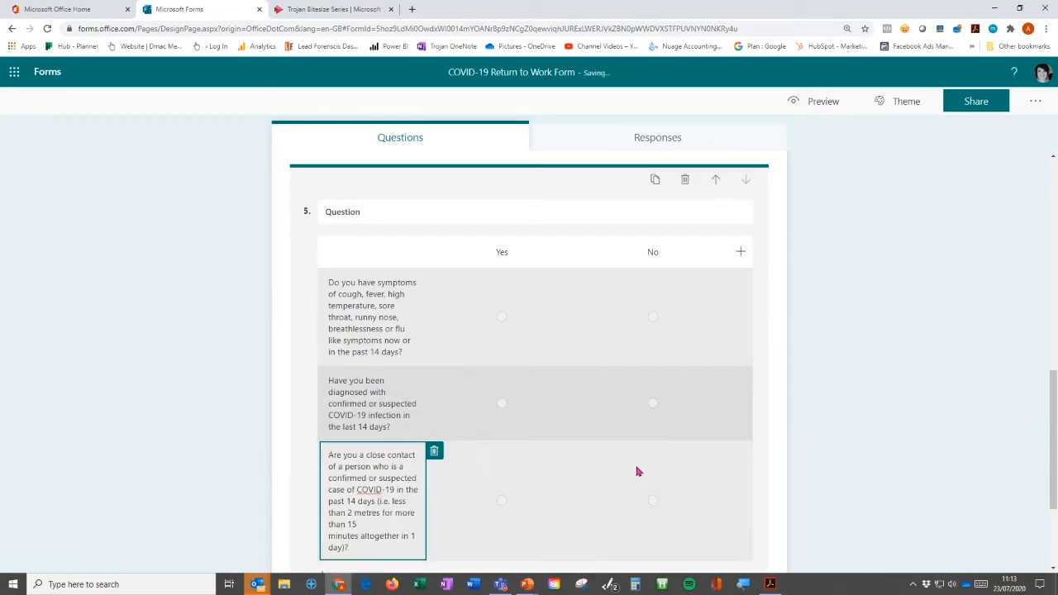
pyautogui.click(845, 452)
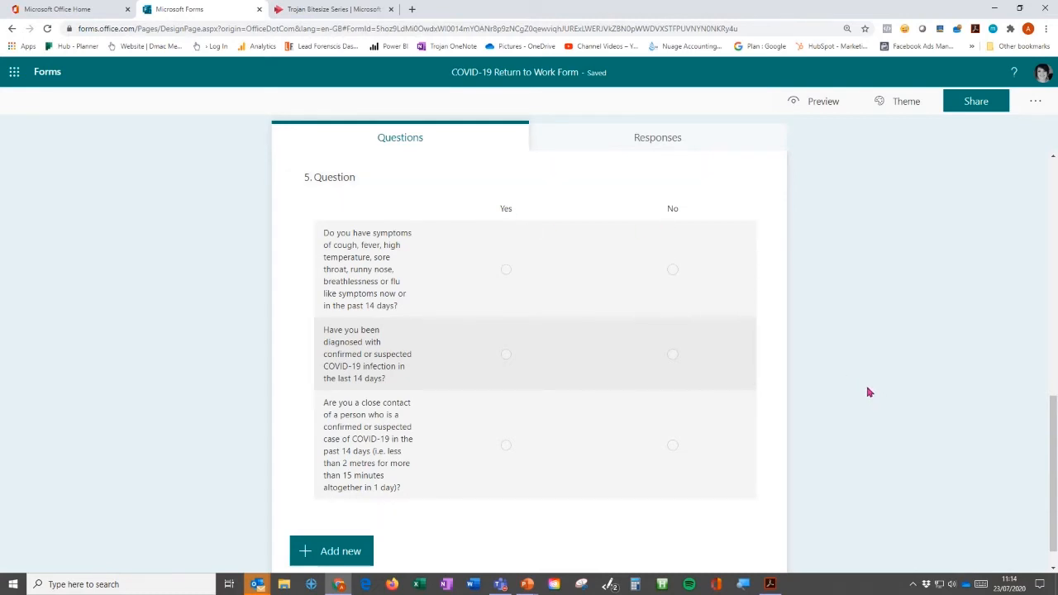
# Switch to the Adobe Acrobat PDF and copy the full text of question 6, about other circumstances relating to COVID-19
pyautogui.hotkey('alt', 'Tab')
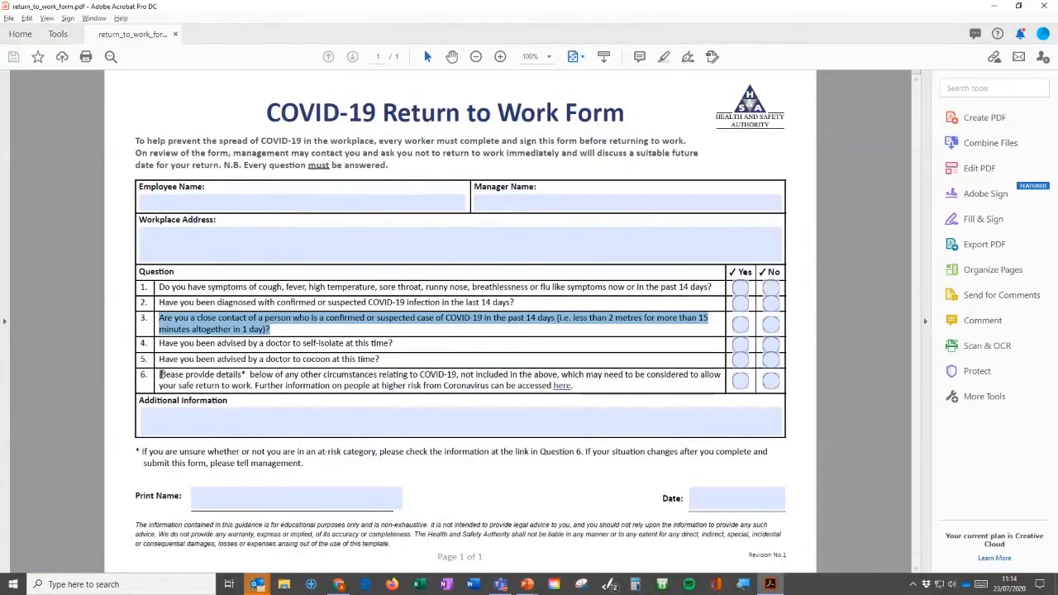
pyautogui.moveTo(159, 375); pyautogui.dragTo(199, 376)
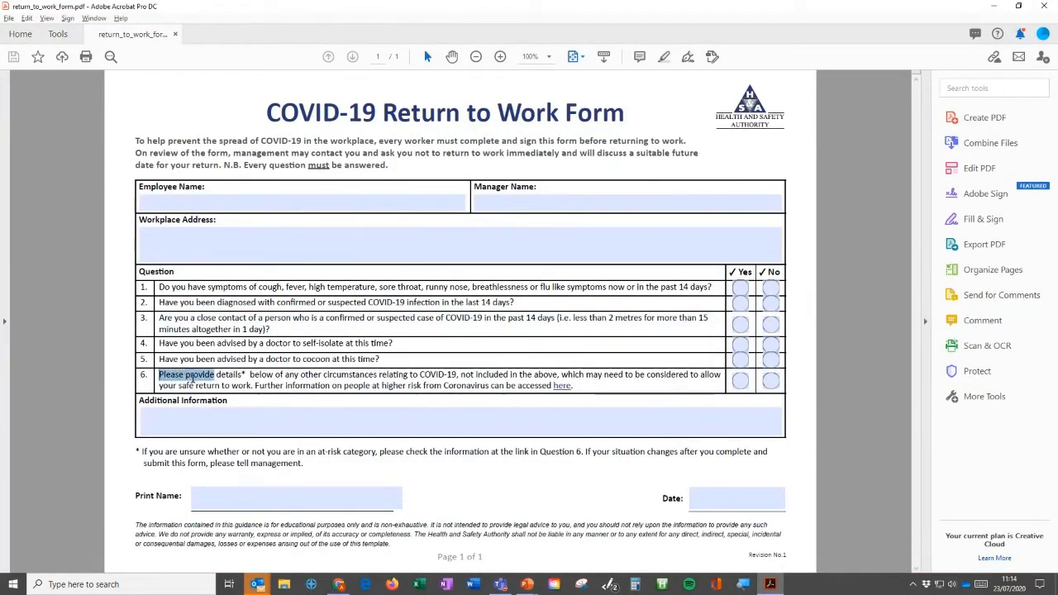
pyautogui.doubleClick(253, 383)
pyautogui.click(243, 374)
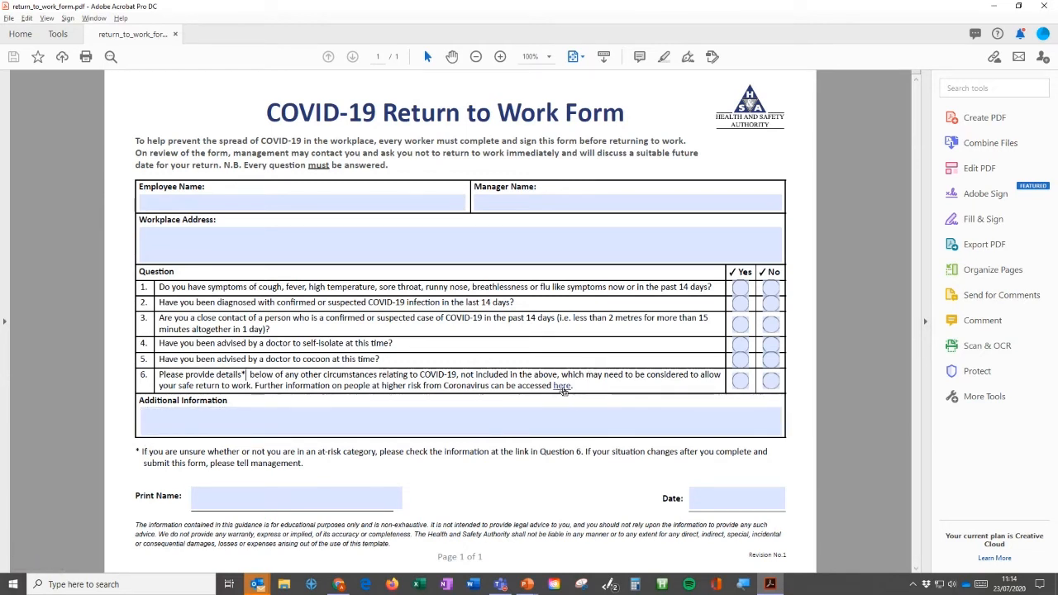
pyautogui.moveTo(564, 392)
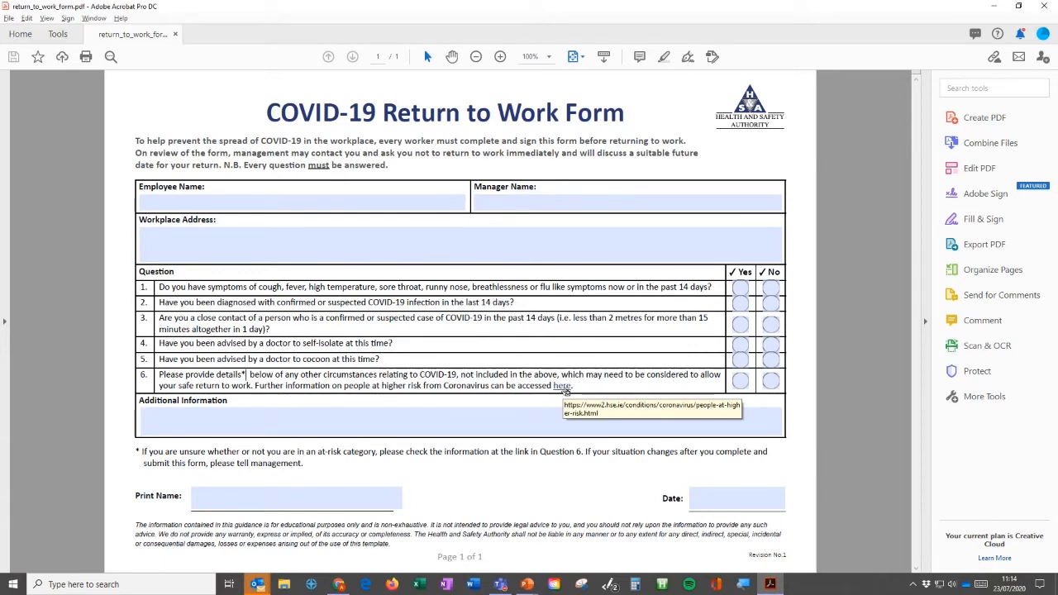
pyautogui.moveTo(585, 379); pyautogui.dragTo(323, 374)
pyautogui.click(201, 360)
pyautogui.moveTo(156, 374); pyautogui.dragTo(574, 386)
pyautogui.rightClick(541, 386)
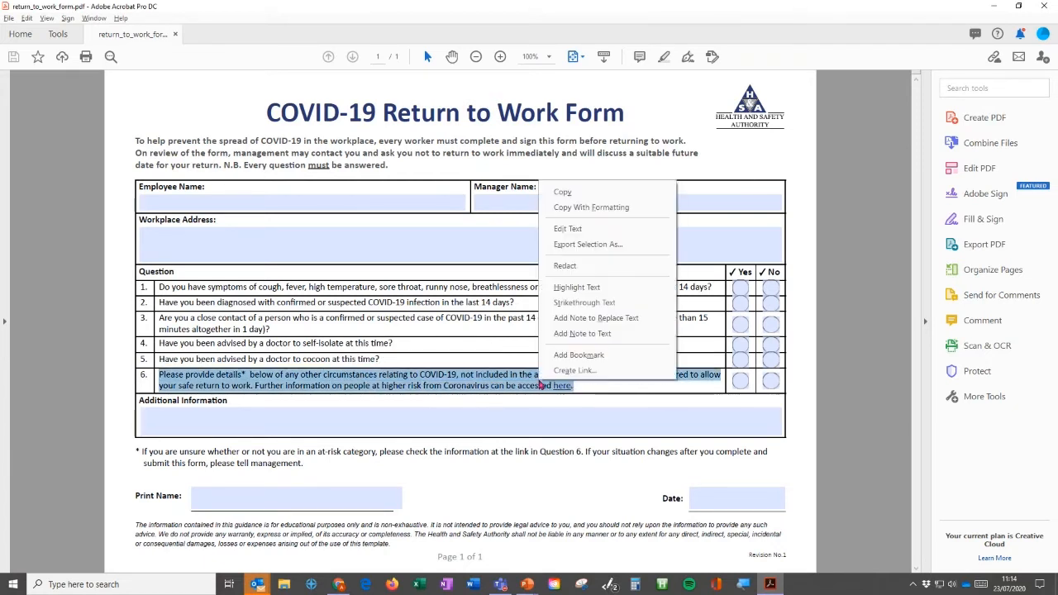
pyautogui.click(562, 191)
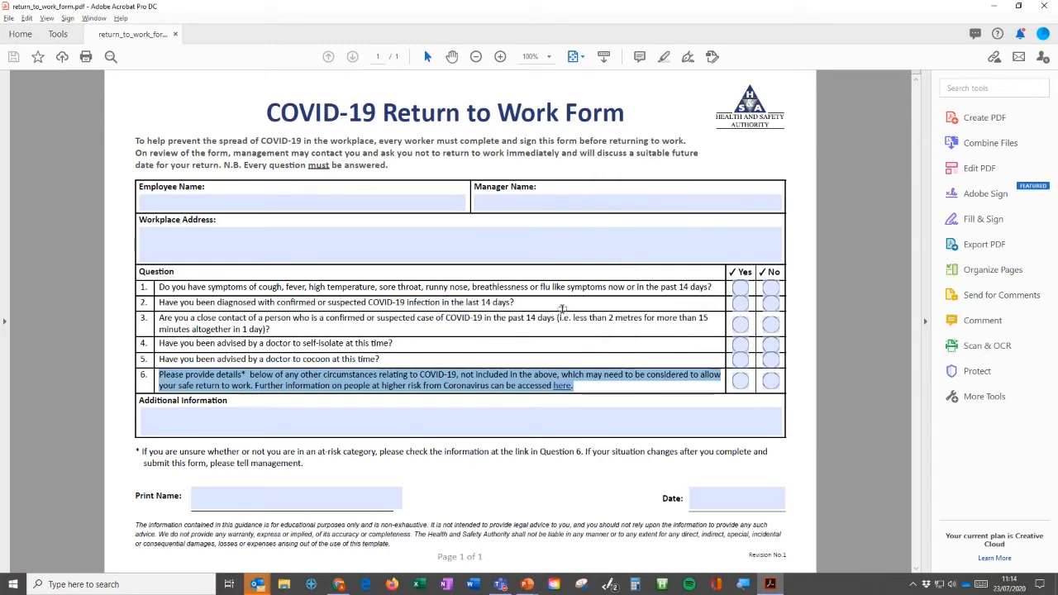
# Switch back to Microsoft Forms and add the copied question 6 text as a fourth statement of the Likert question
pyautogui.hotkey('alt', 'Tab')
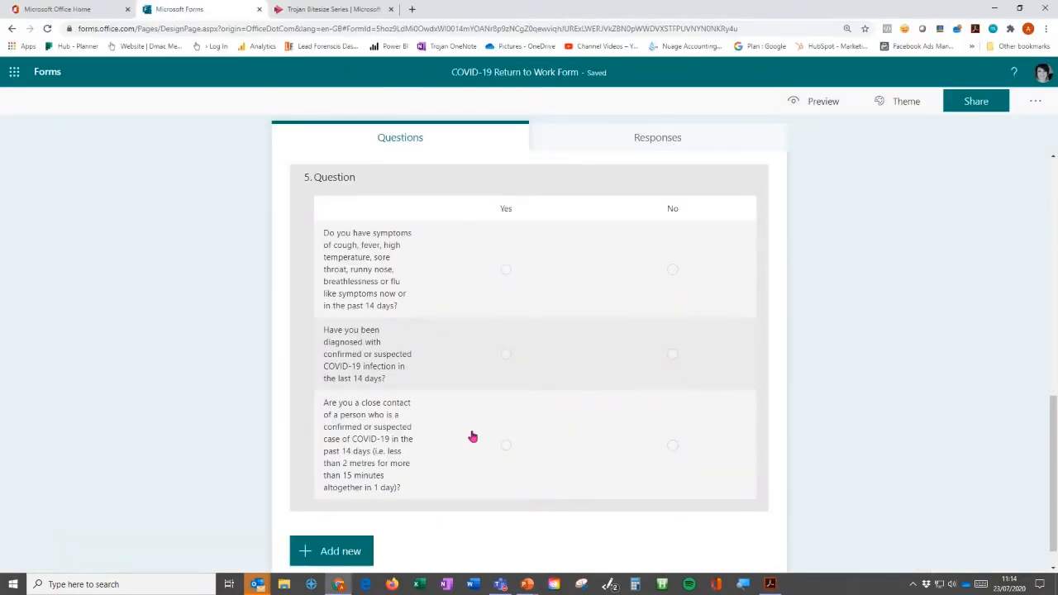
pyautogui.click(723, 470)
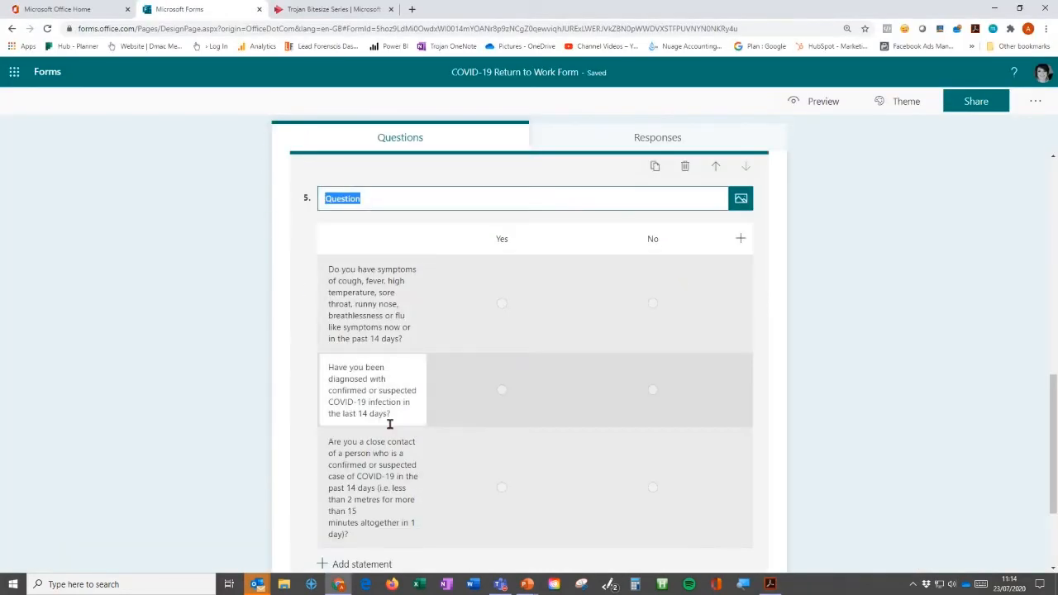
pyautogui.scroll(-2, 375, 364)
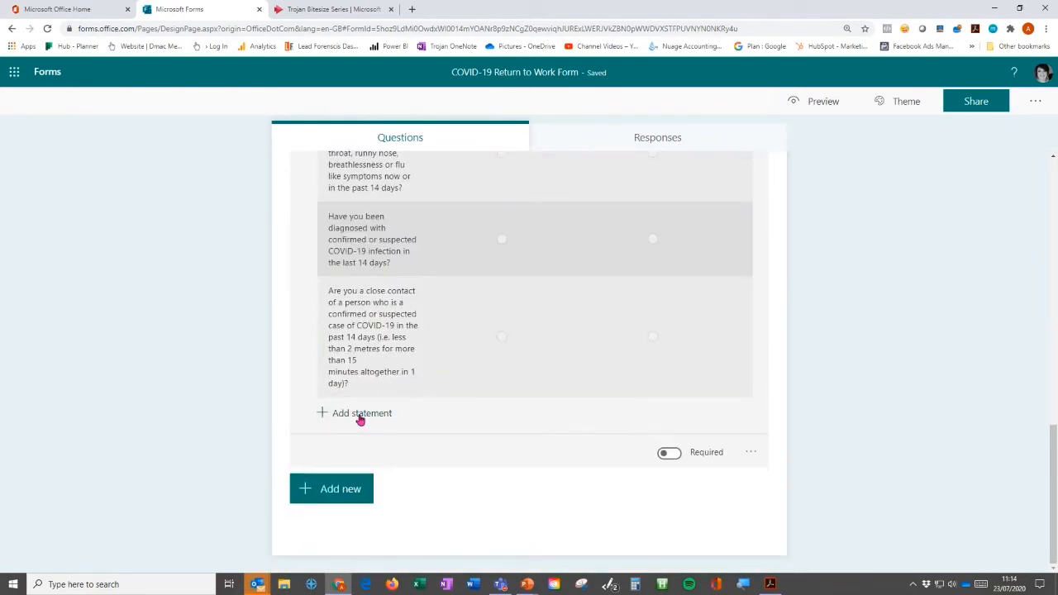
pyautogui.click(360, 418)
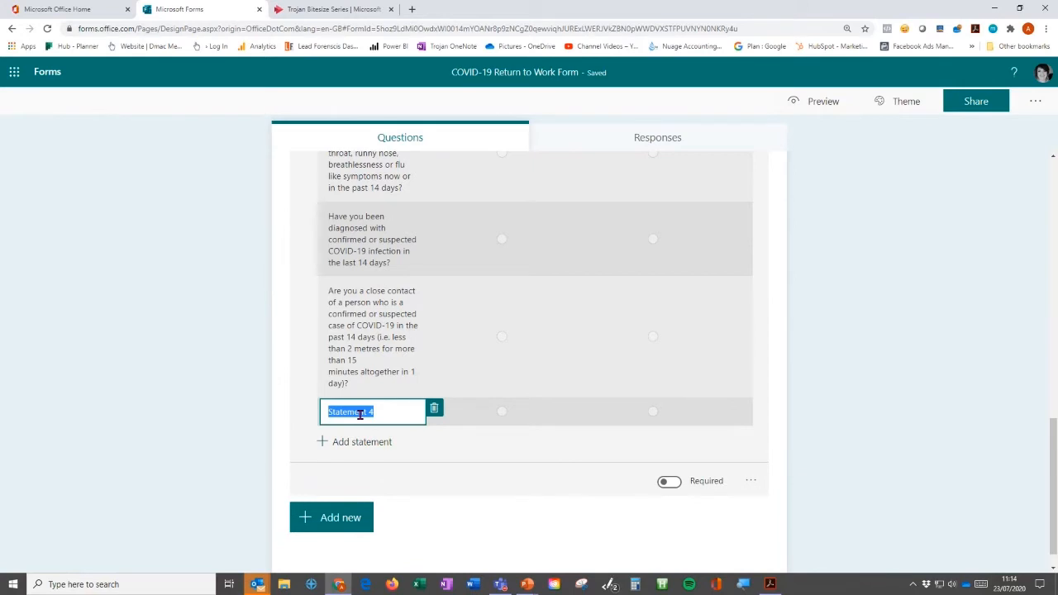
pyautogui.hotkey('ctrl', 'v')
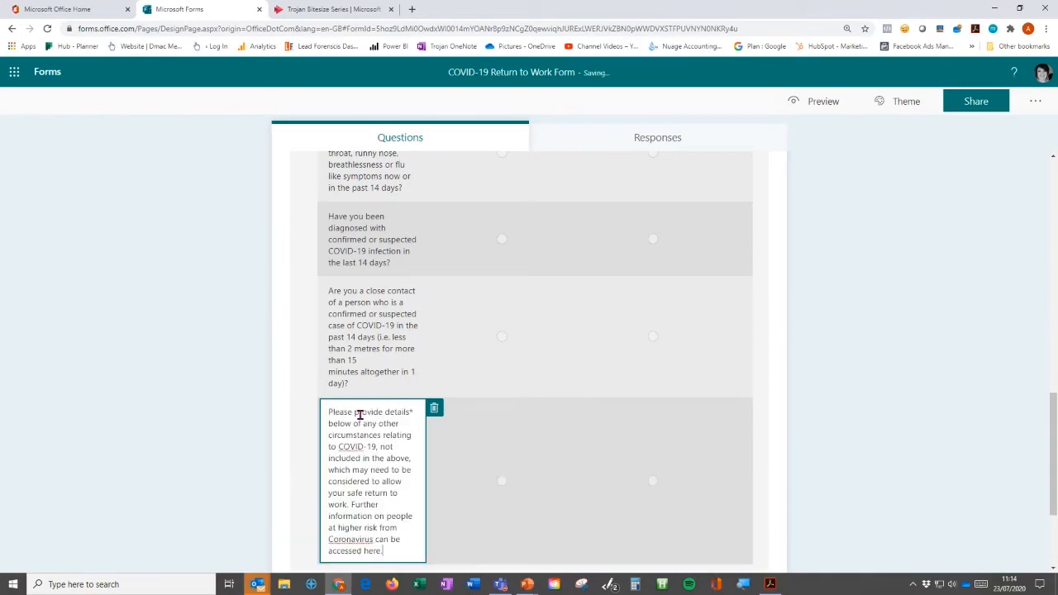
pyautogui.scroll(-2, 363, 405)
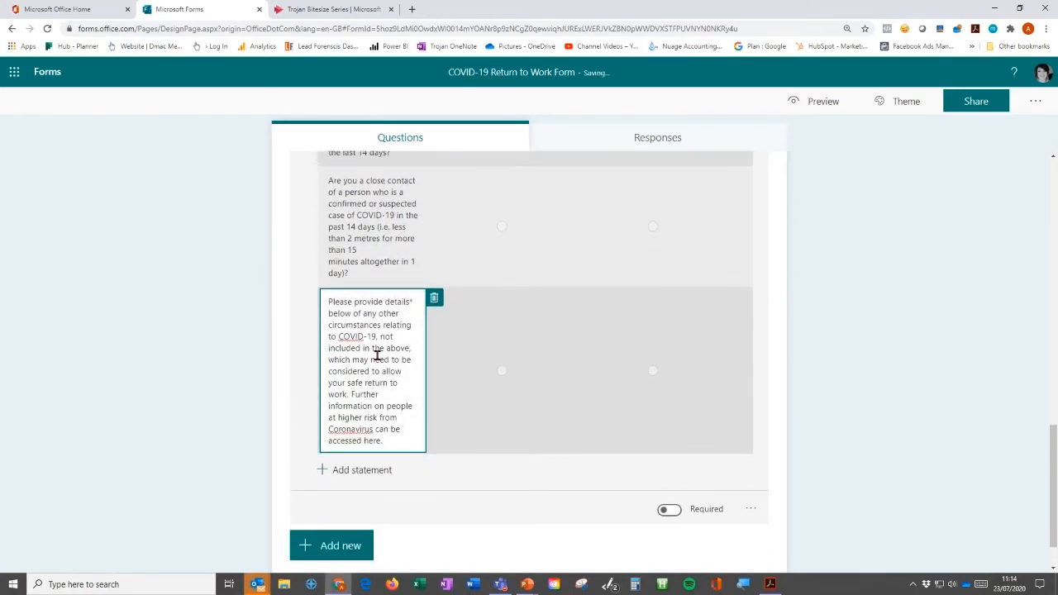
pyautogui.click(839, 421)
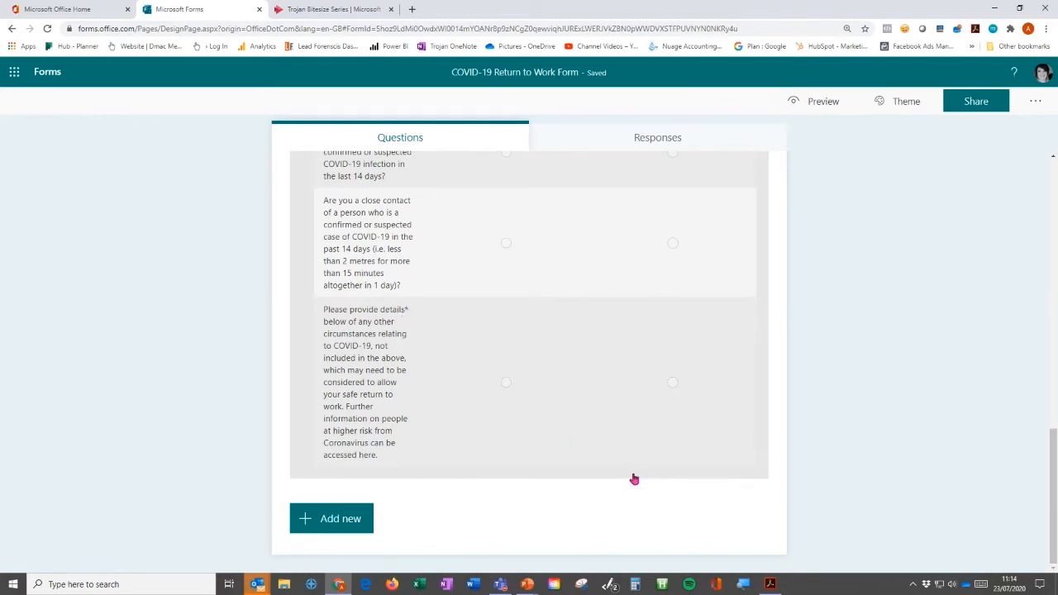
# Switch to the Adobe Acrobat PDF and copy the asterisk note about at-risk categories below the Additional Information box
pyautogui.hotkey('alt', 'Tab')
pyautogui.moveTo(136, 451); pyautogui.dragTo(305, 464)
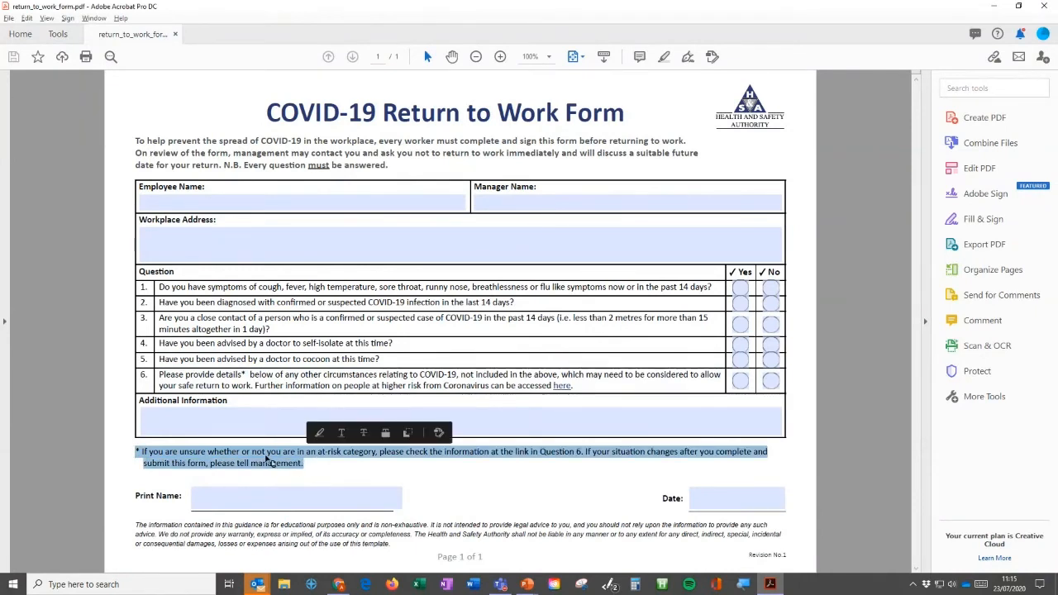
pyautogui.rightClick(267, 454)
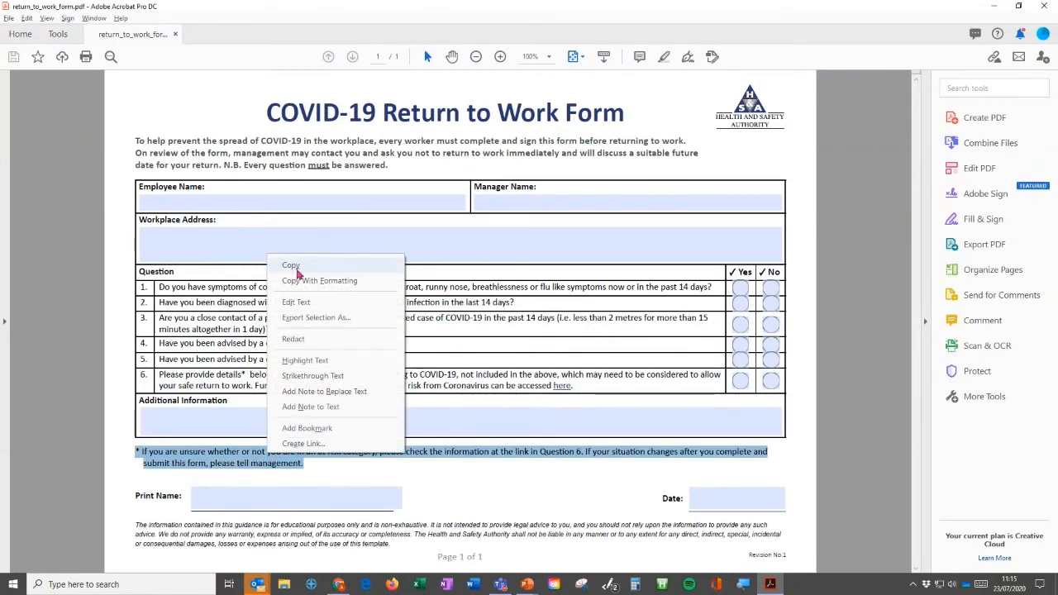
pyautogui.click(291, 265)
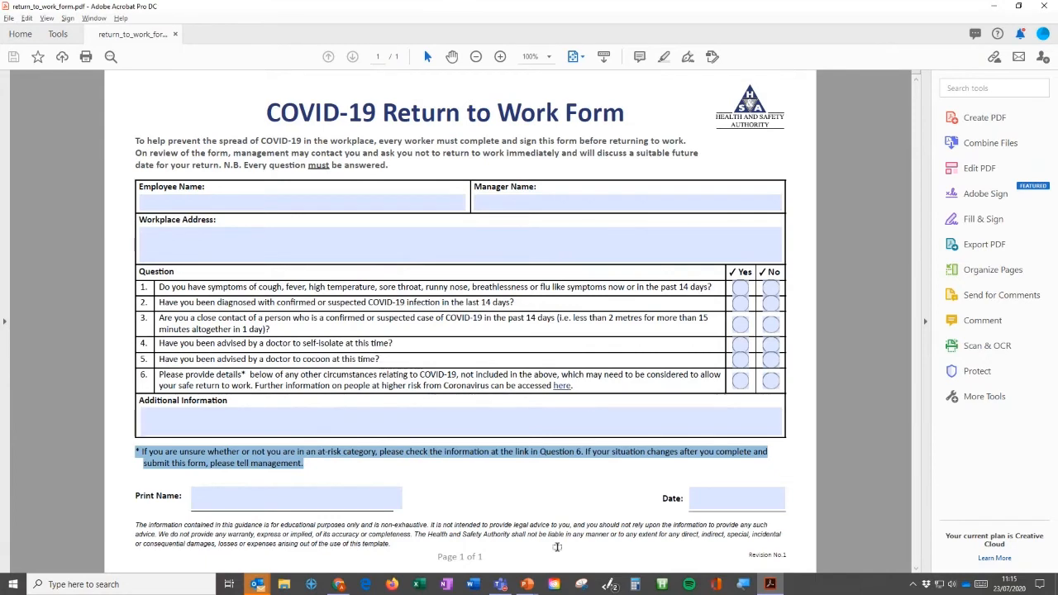
# In Microsoft Forms, add a subtitle to Likert question 5 containing the copied at-risk note, and remove the line break before "submit this form"
pyautogui.hotkey('alt', 'Tab')
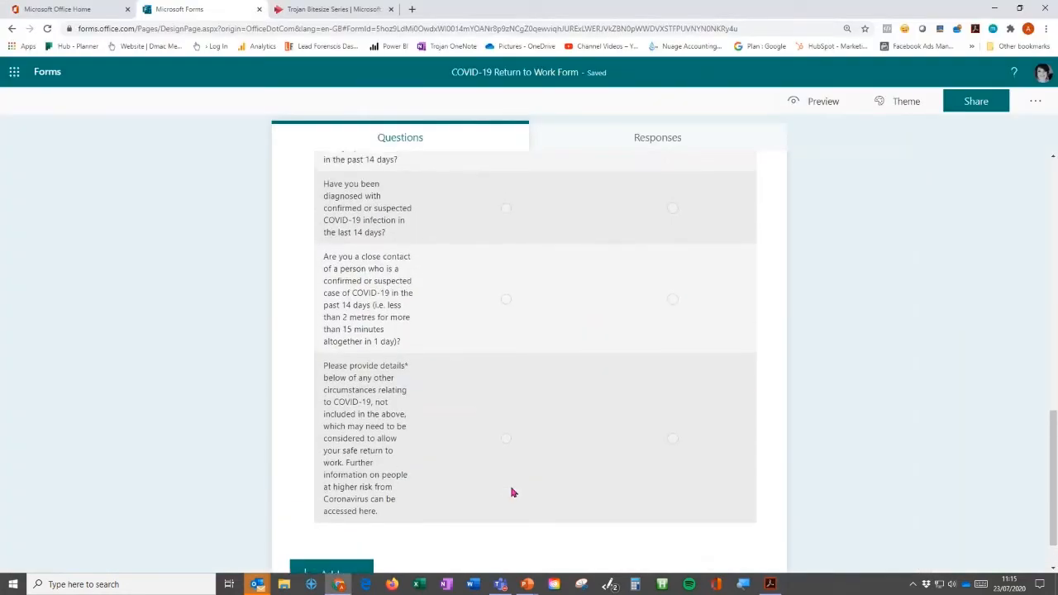
pyautogui.scroll(1, 514, 493)
pyautogui.scroll(-2, 511, 491)
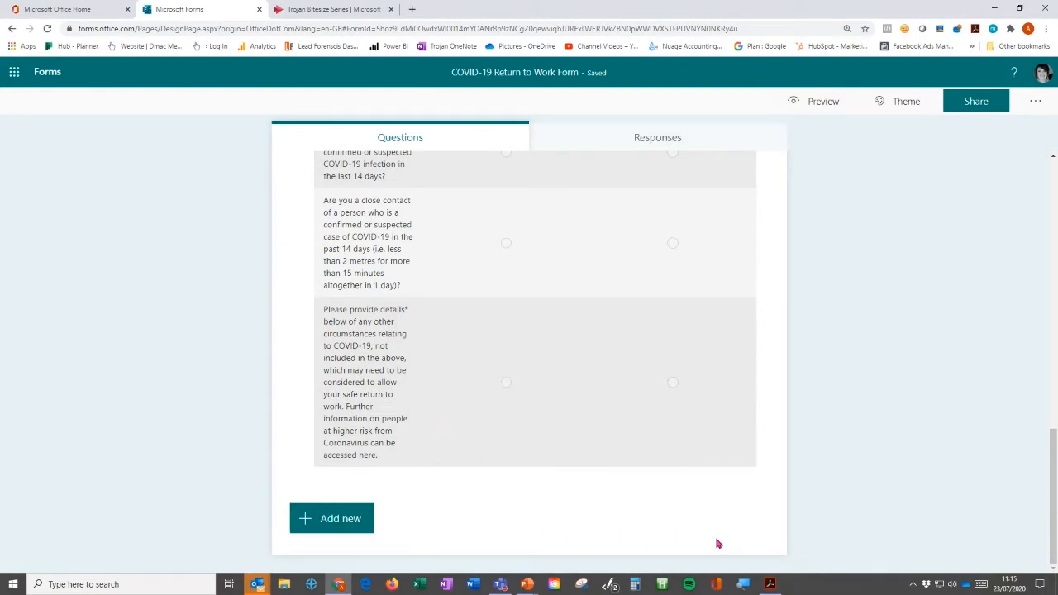
pyautogui.scroll(5, 717, 543)
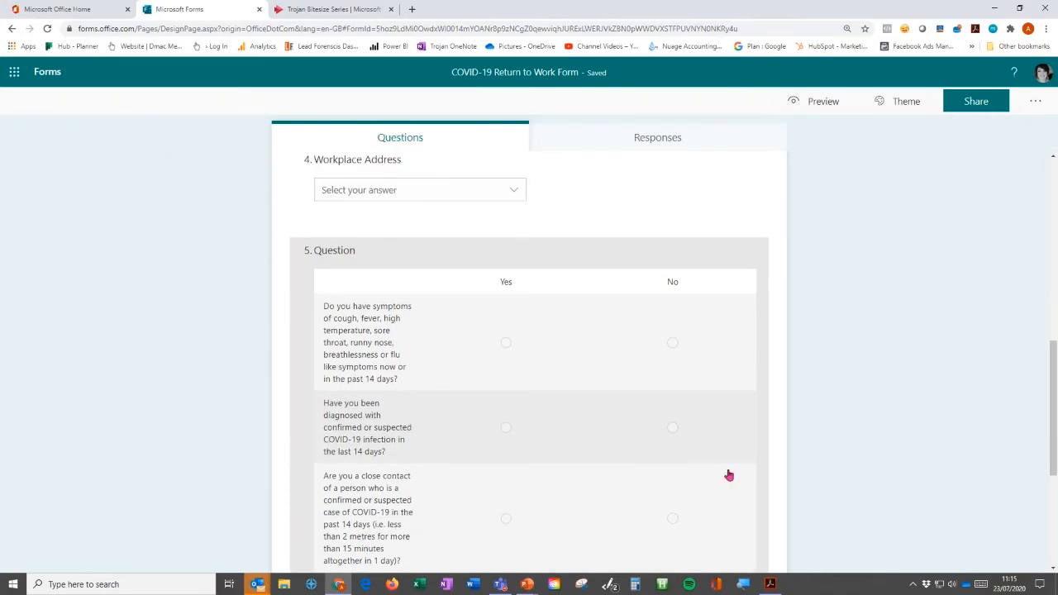
pyautogui.click(399, 257)
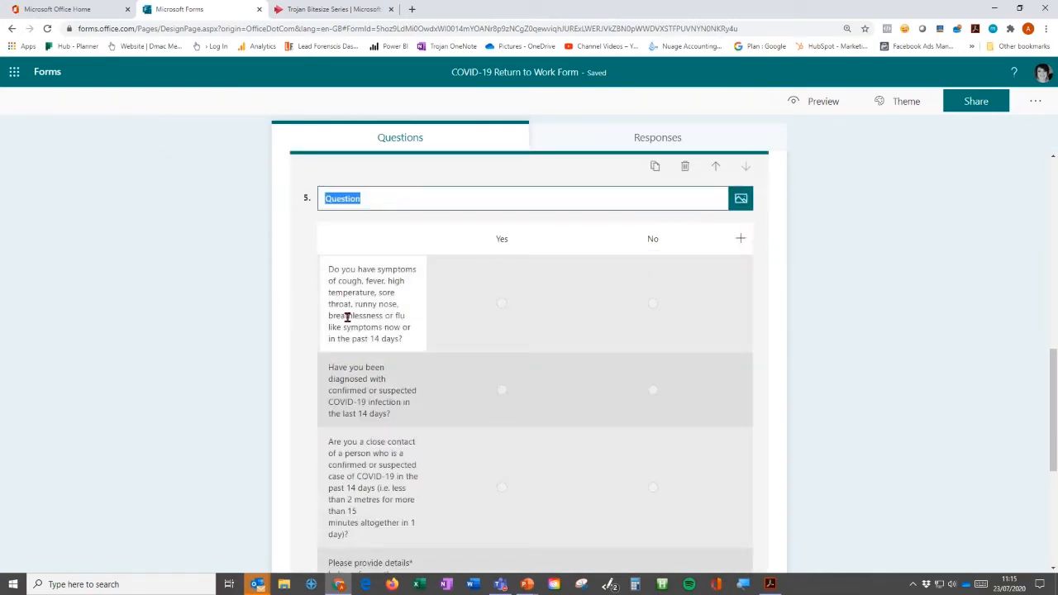
pyautogui.scroll(-3, 780, 366)
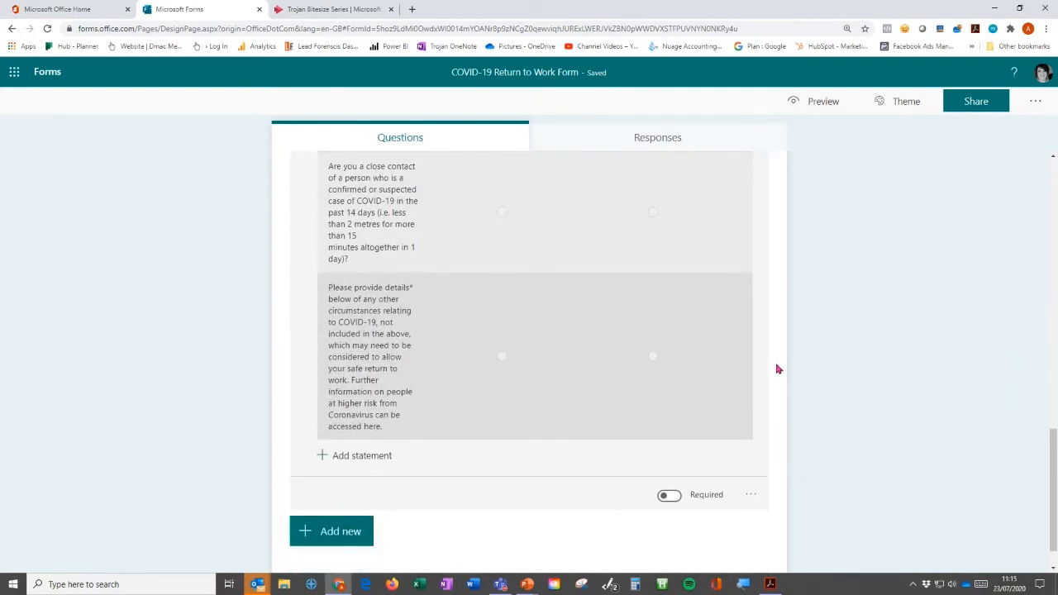
pyautogui.click(751, 495)
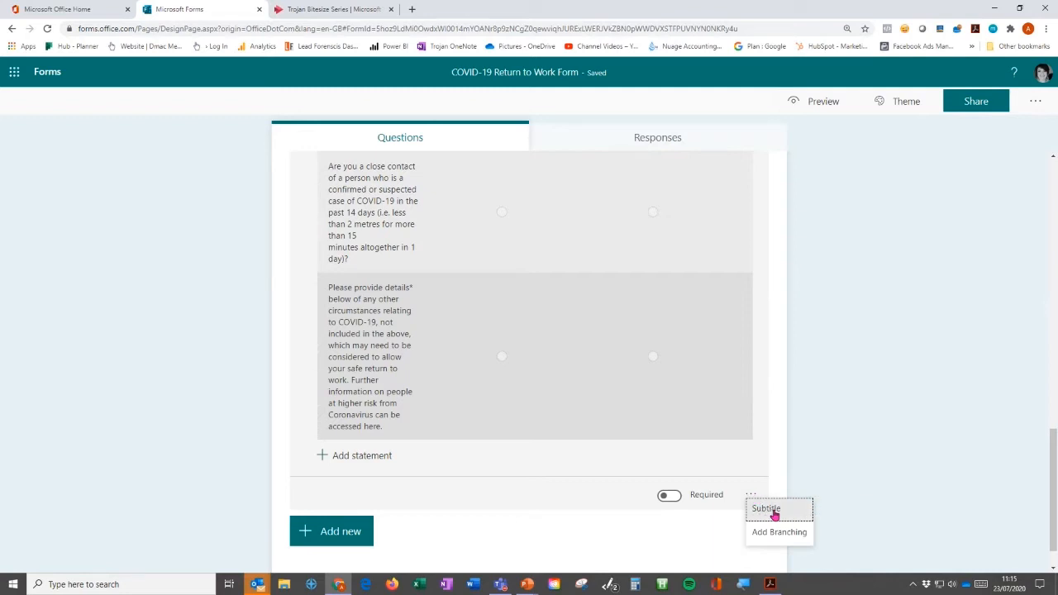
pyautogui.click(773, 512)
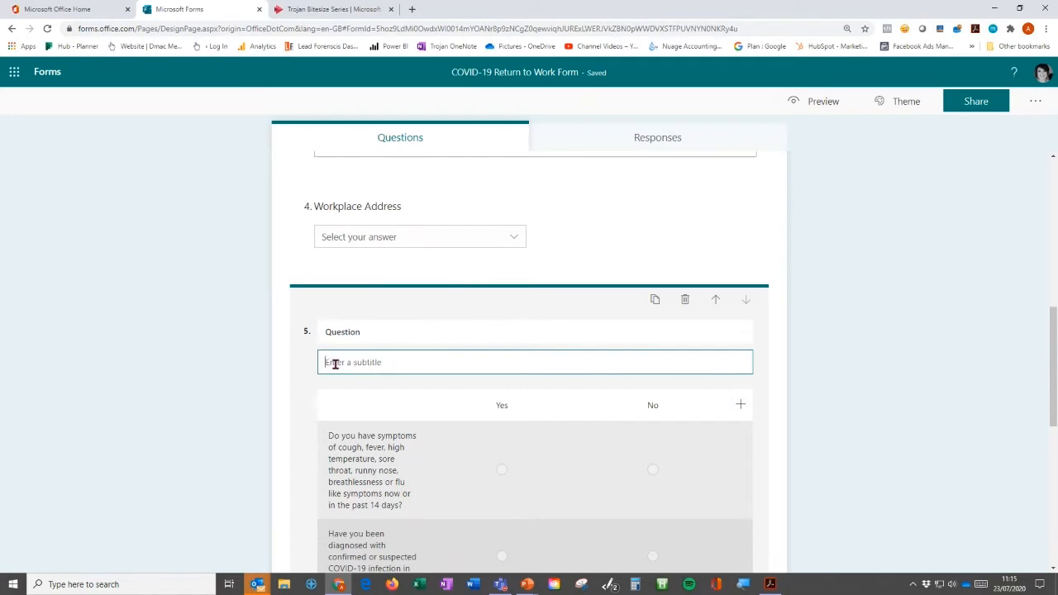
pyautogui.rightClick(329, 362)
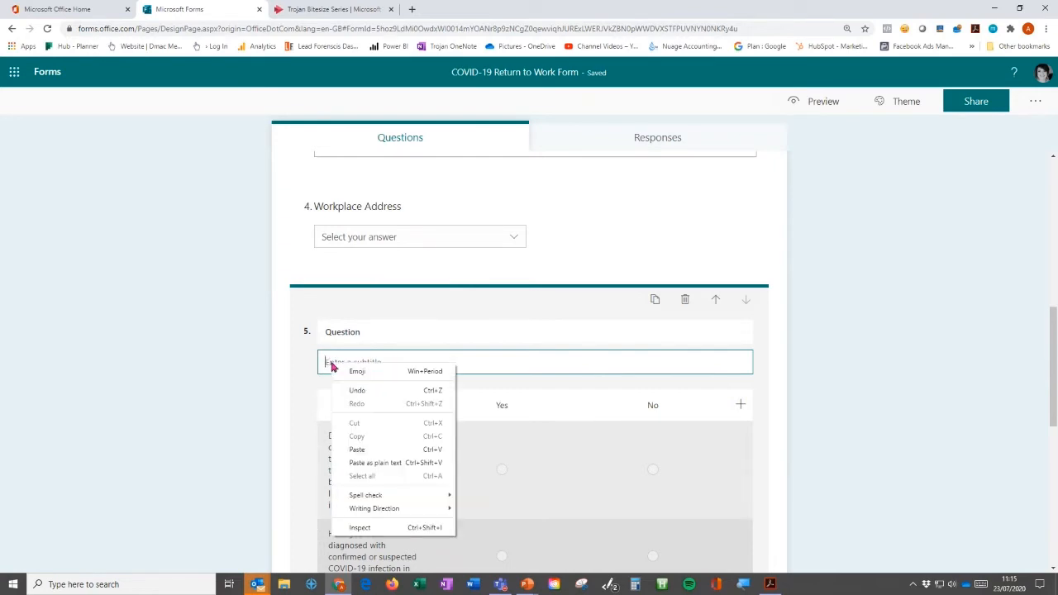
pyautogui.click(368, 447)
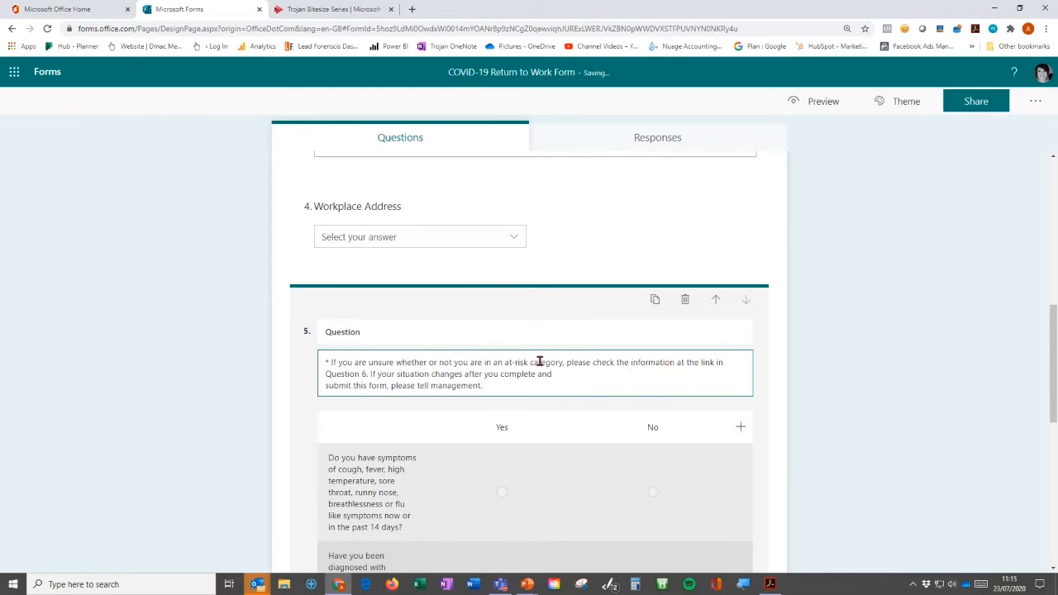
pyautogui.press('BackSpace')
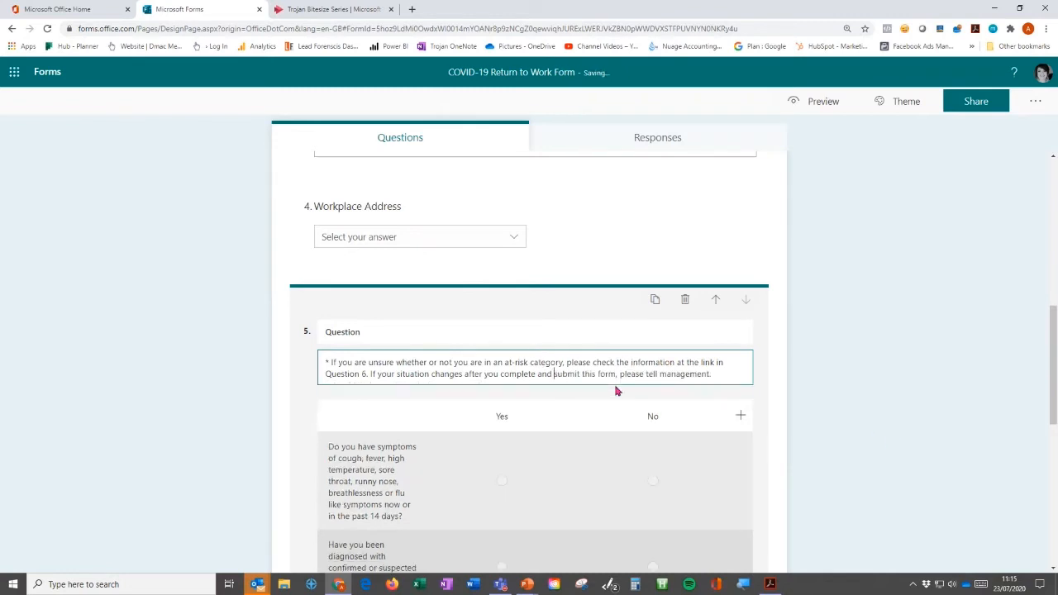
pyautogui.click(874, 379)
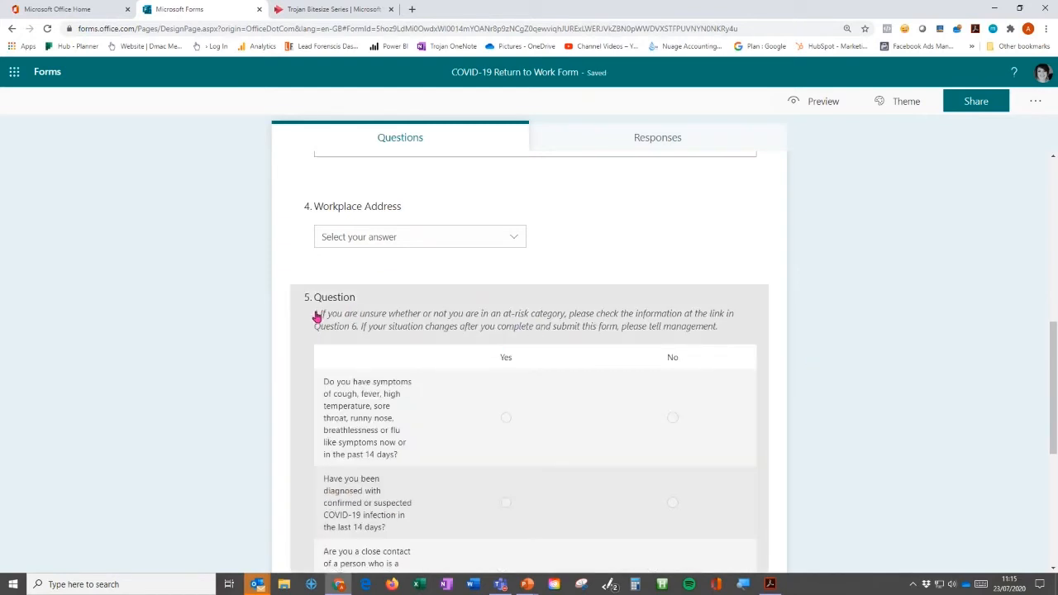
pyautogui.scroll(-4, 324, 317)
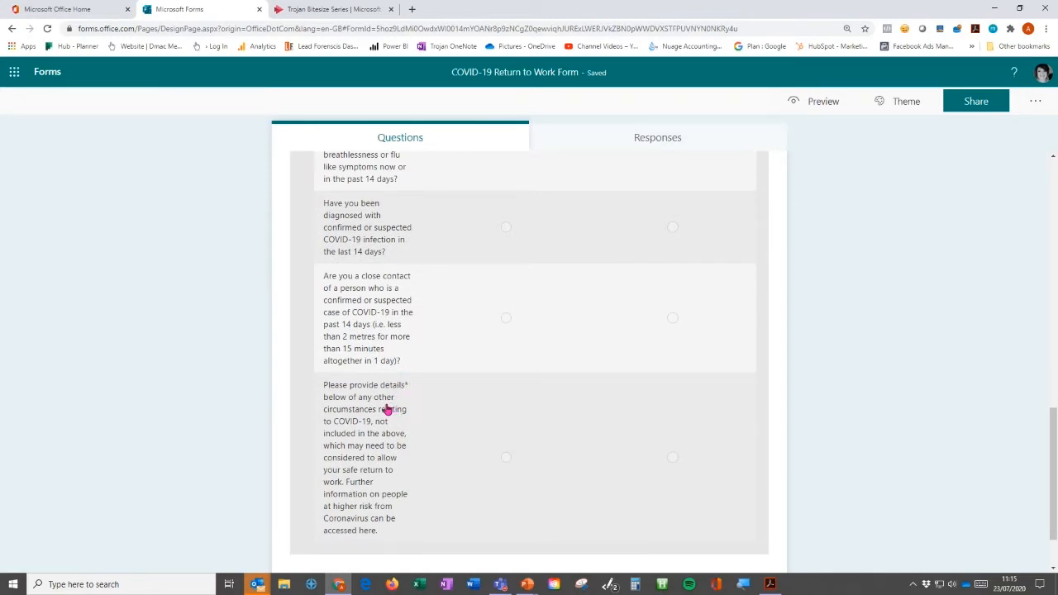
pyautogui.scroll(-1, 387, 409)
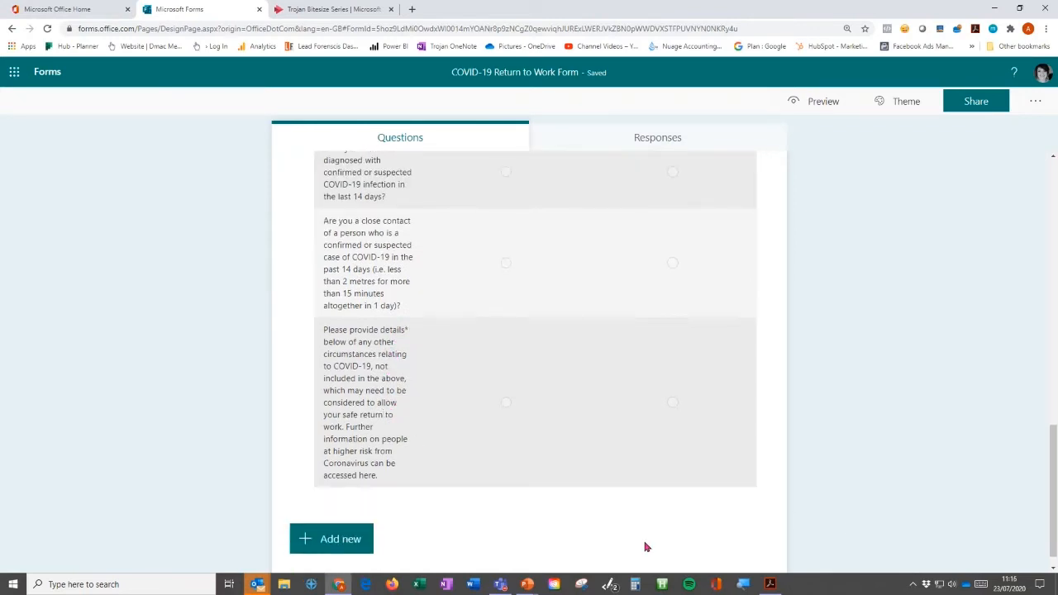
pyautogui.scroll(3, 711, 508)
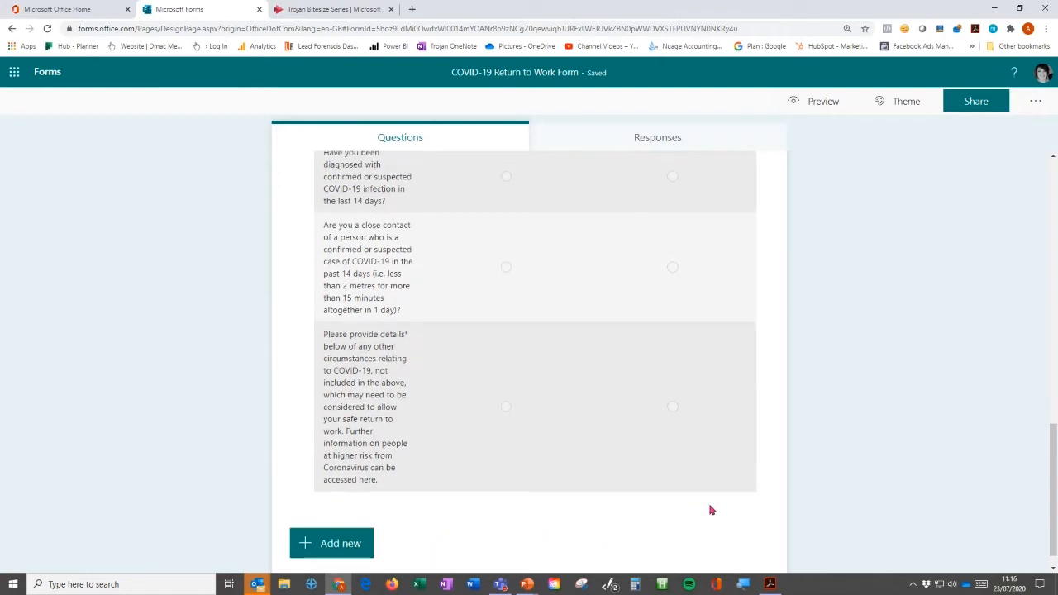
pyautogui.scroll(2, 781, 475)
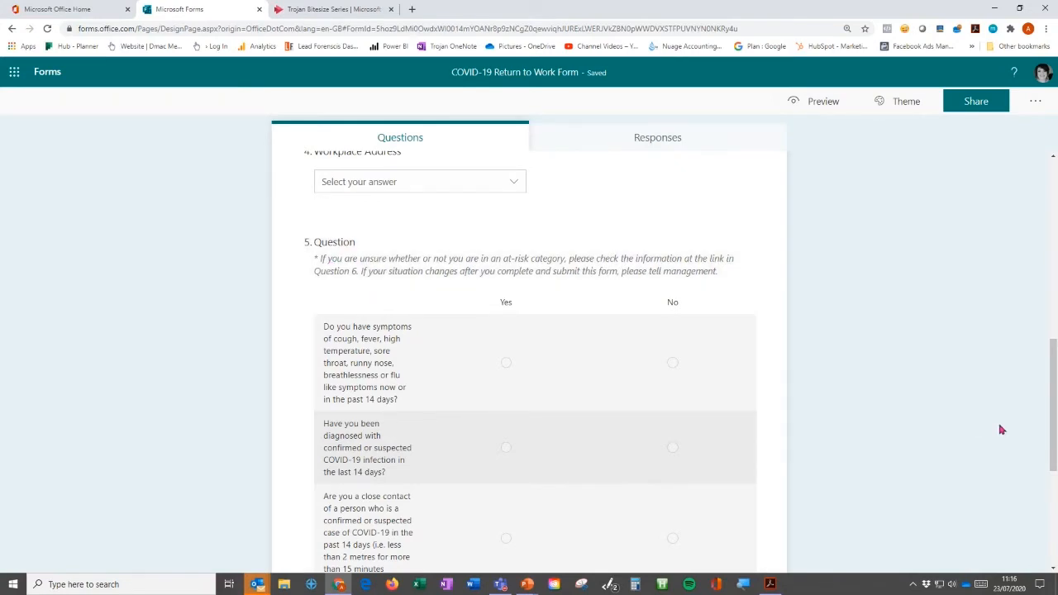
pyautogui.scroll(-5, 897, 406)
pyautogui.scroll(-1, 894, 404)
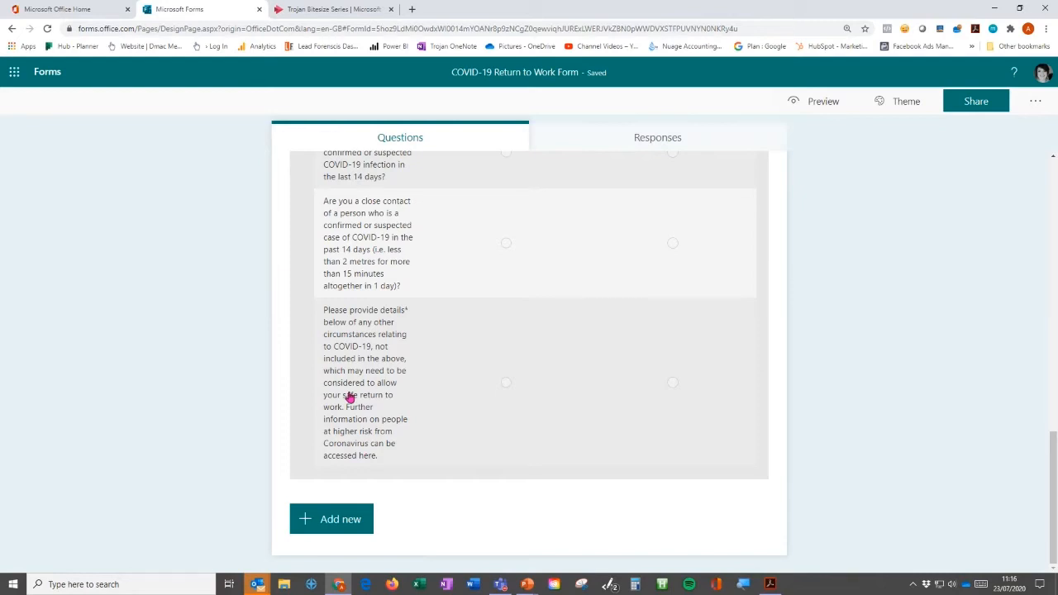
# Switch to the Adobe Acrobat PDF and copy the link location of the word "here" in question 6
pyautogui.hotkey('alt', 'Tab')
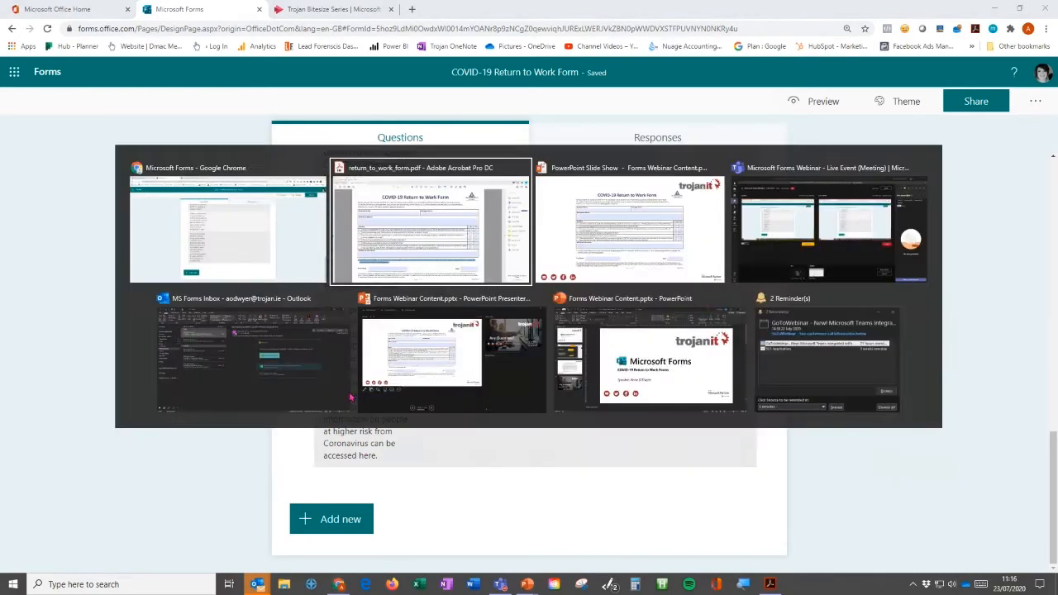
pyautogui.rightClick(566, 388)
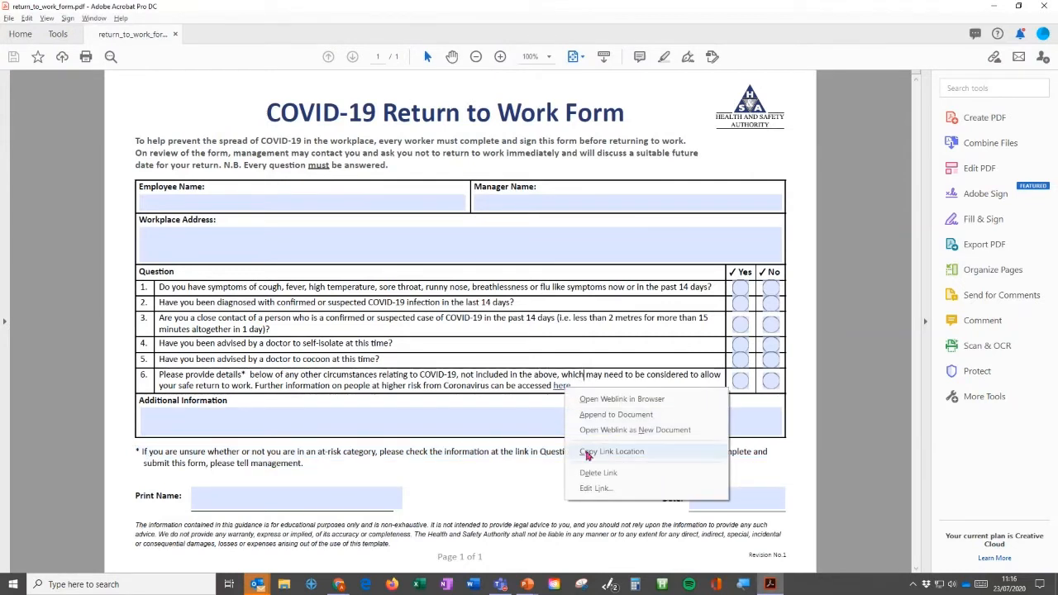
pyautogui.click(591, 452)
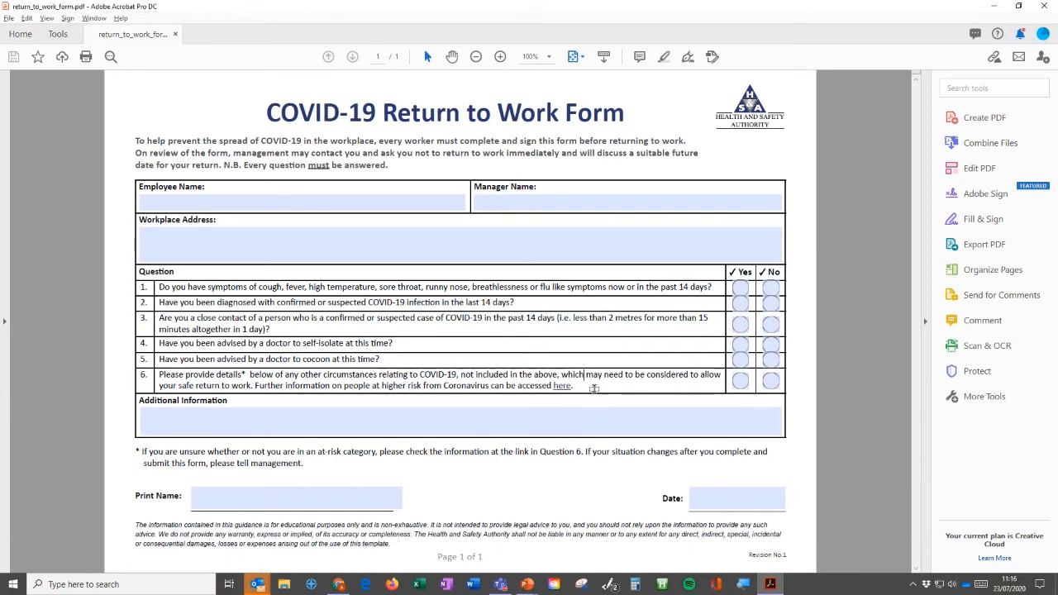
pyautogui.hotkey('alt', 'Tab')
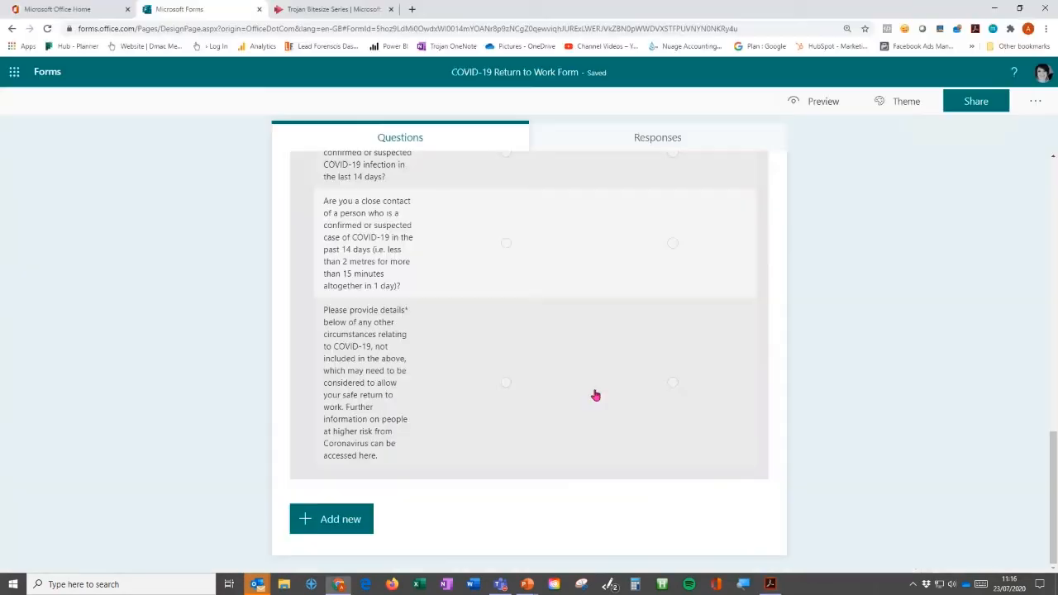
pyautogui.click(387, 438)
pyautogui.scroll(-3, 386, 454)
pyautogui.click(390, 470)
pyautogui.click(392, 470)
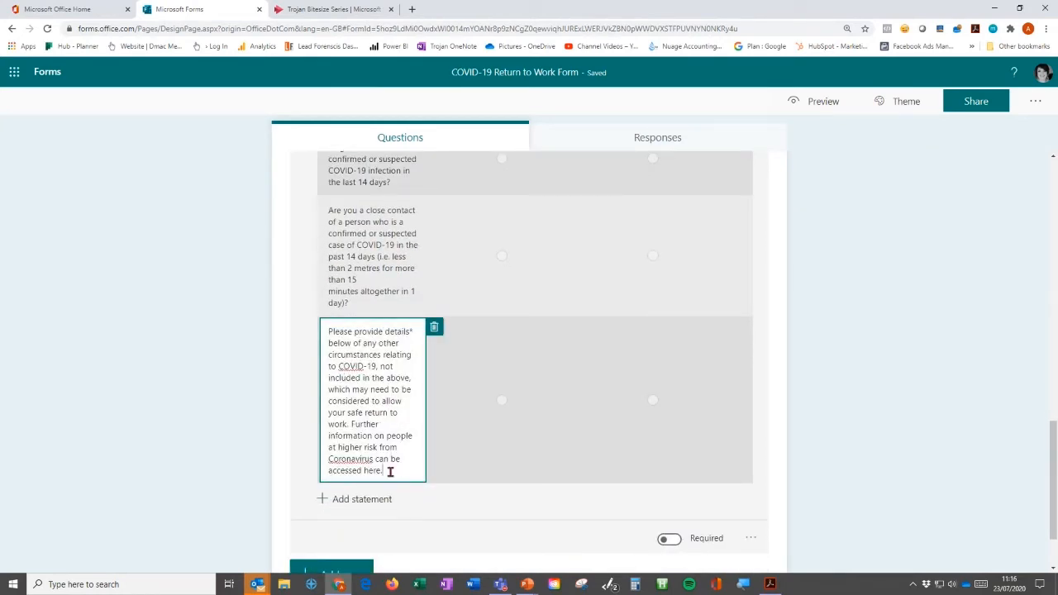
pyautogui.write('https://www2.hse.ie/conditions/coronavirus/people-at-higher-risk.html')
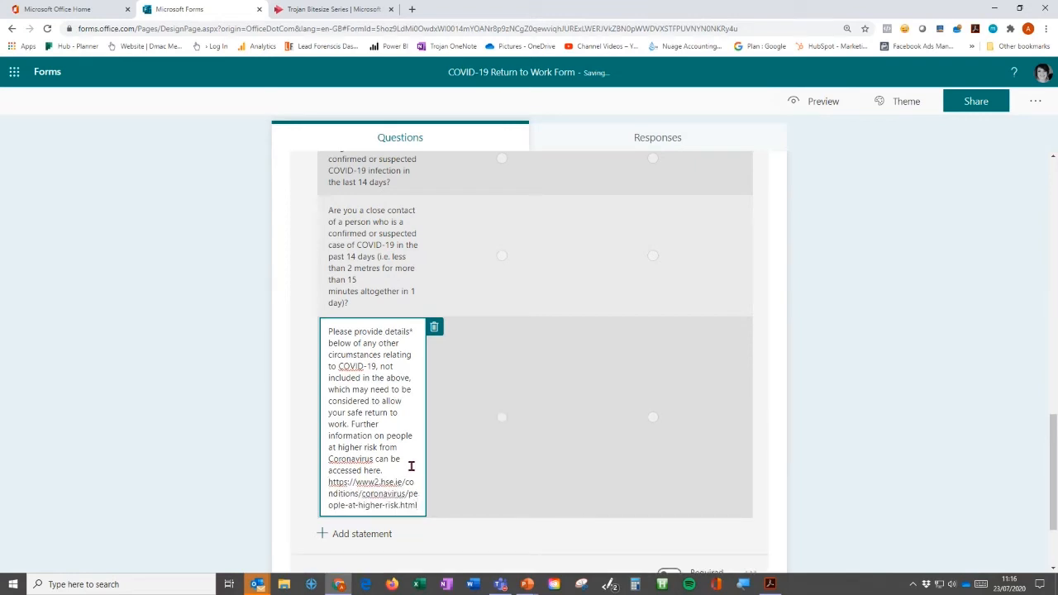
pyautogui.click(824, 397)
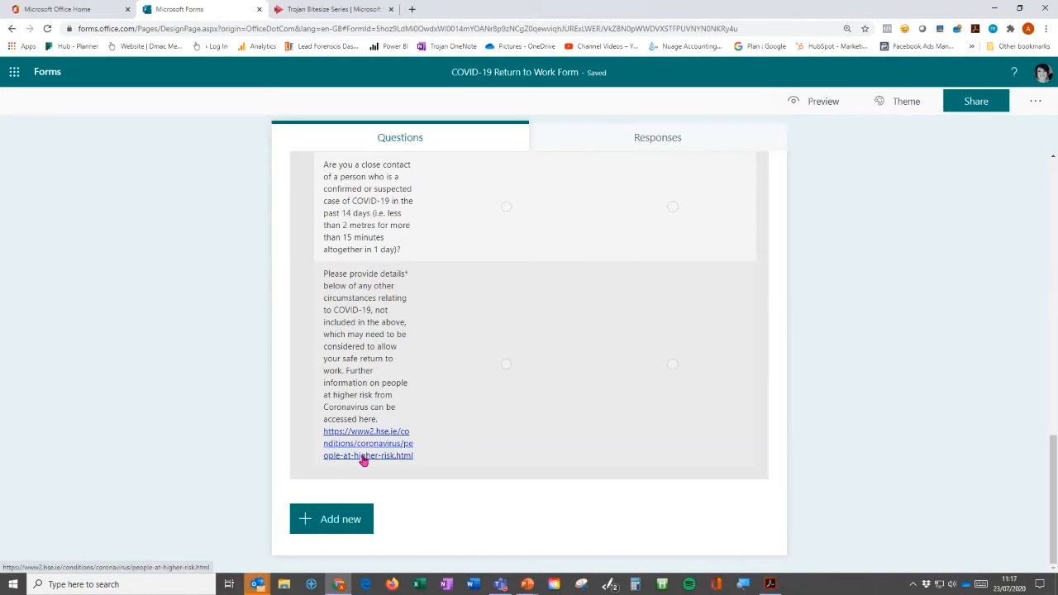
pyautogui.scroll(1, 364, 460)
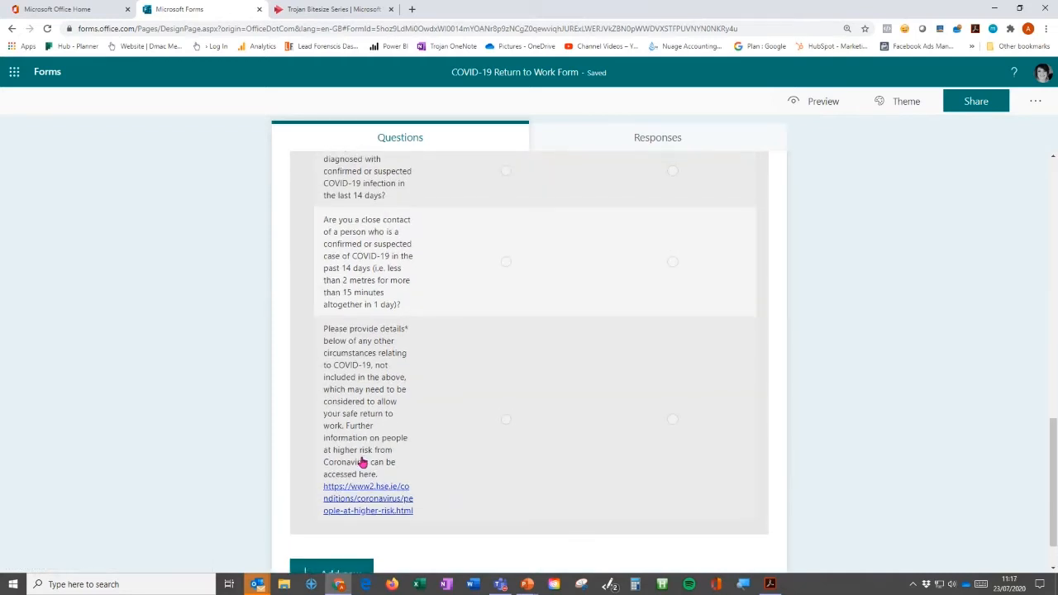
pyautogui.scroll(-1, 361, 461)
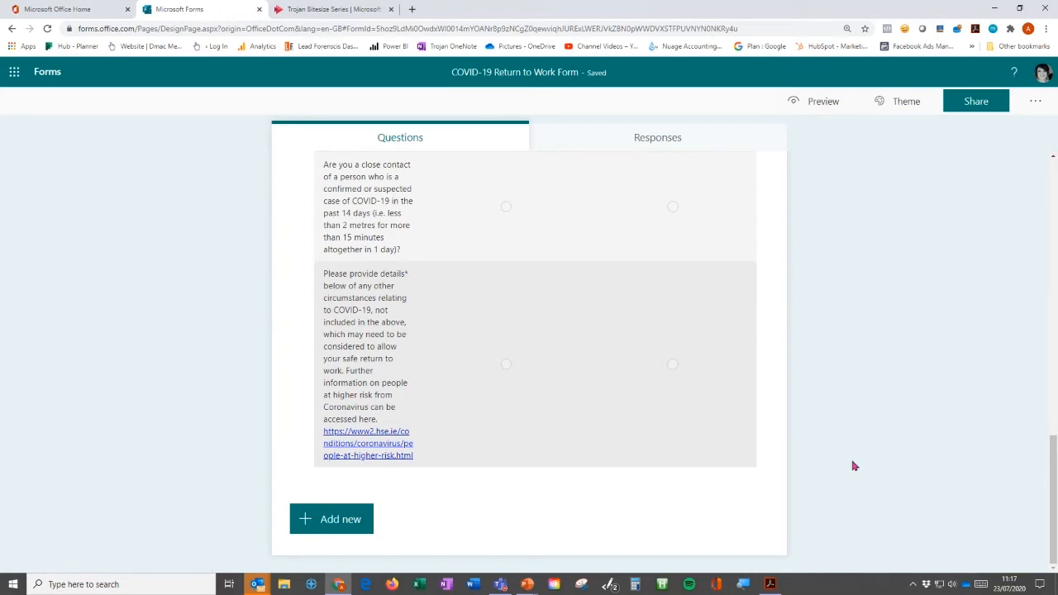
# Check the next field in the Adobe Acrobat PDF, then add a long-answer text question titled "Additional Information" in Microsoft Forms
pyautogui.hotkey('alt', 'Tab')
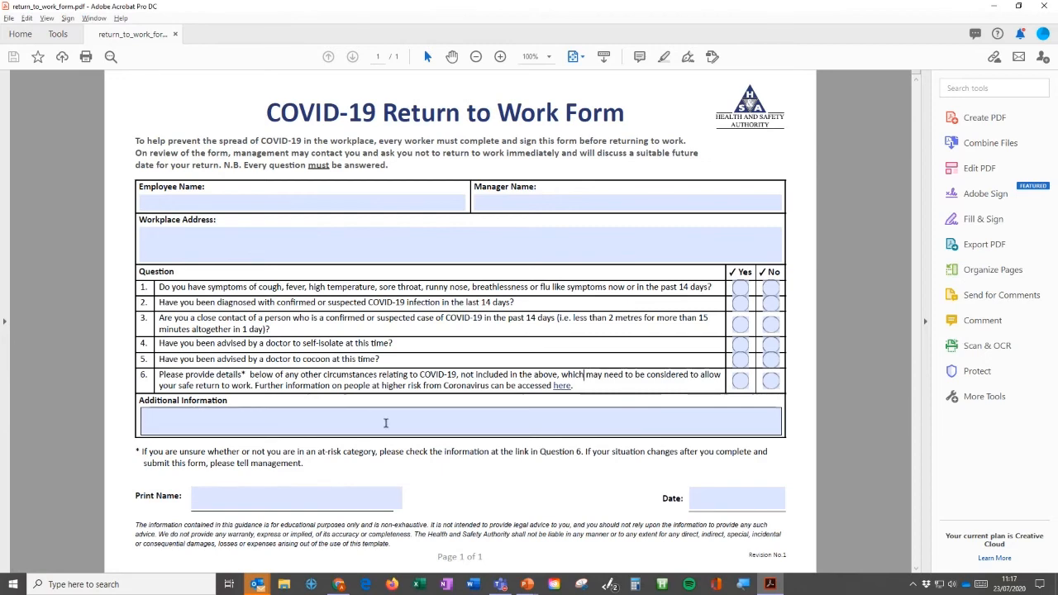
pyautogui.hotkey('alt', 'Tab')
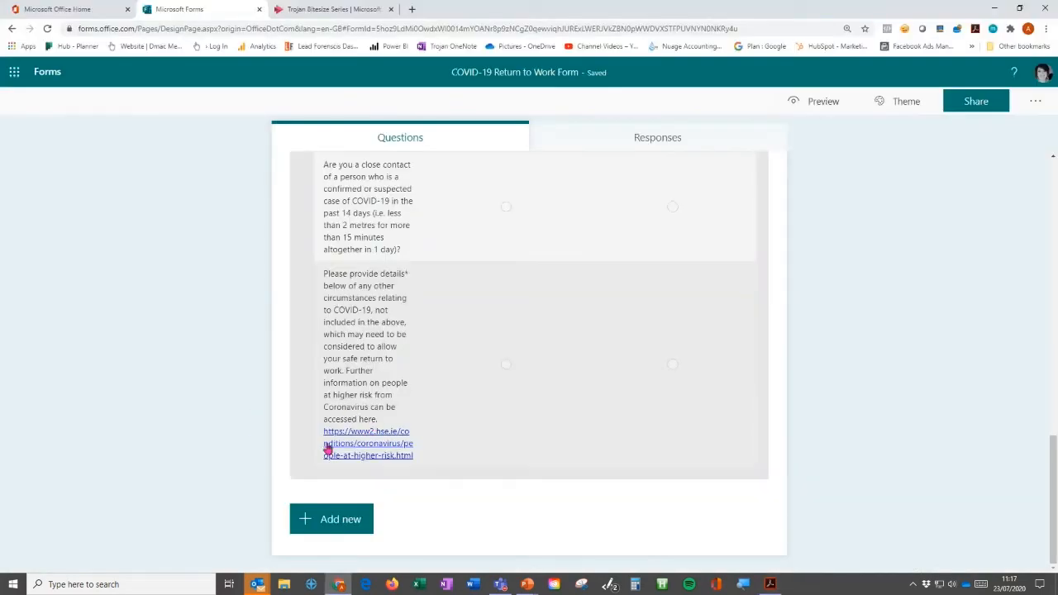
pyautogui.click(331, 521)
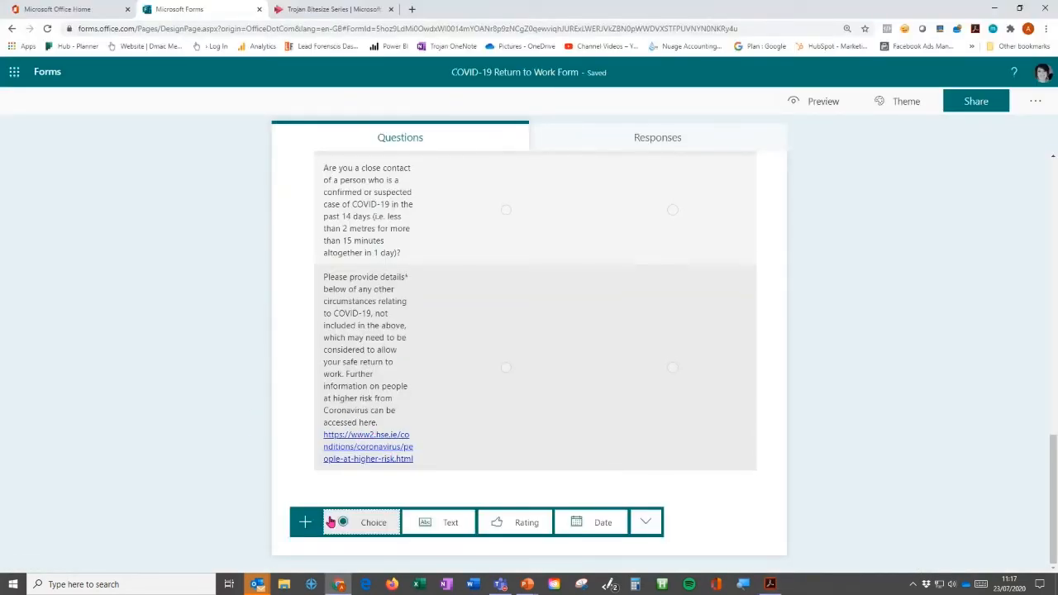
pyautogui.click(449, 526)
pyautogui.write('Additional Information')
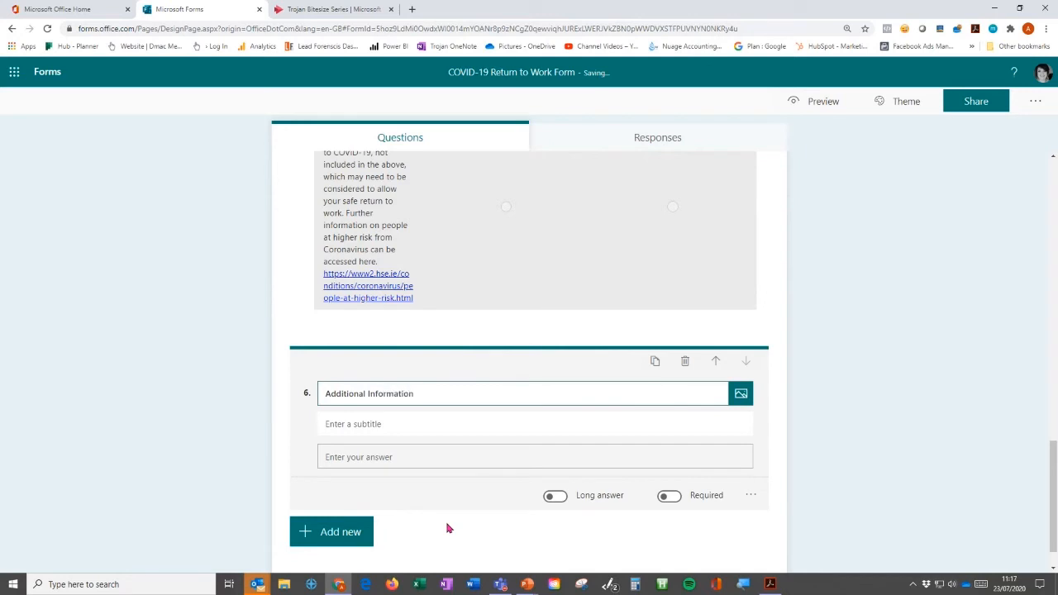
pyautogui.click(554, 497)
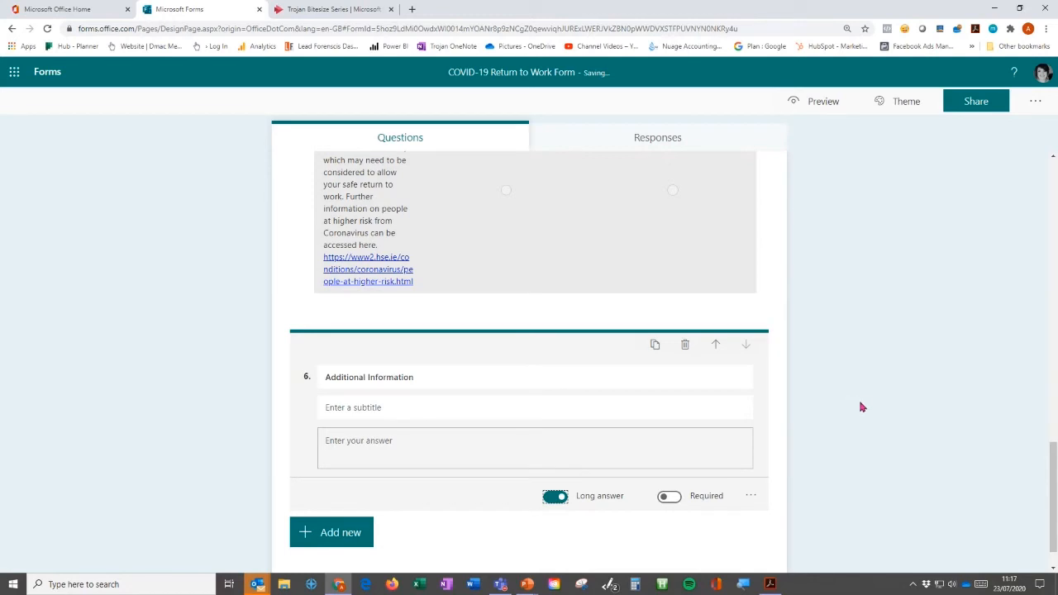
pyautogui.click(893, 460)
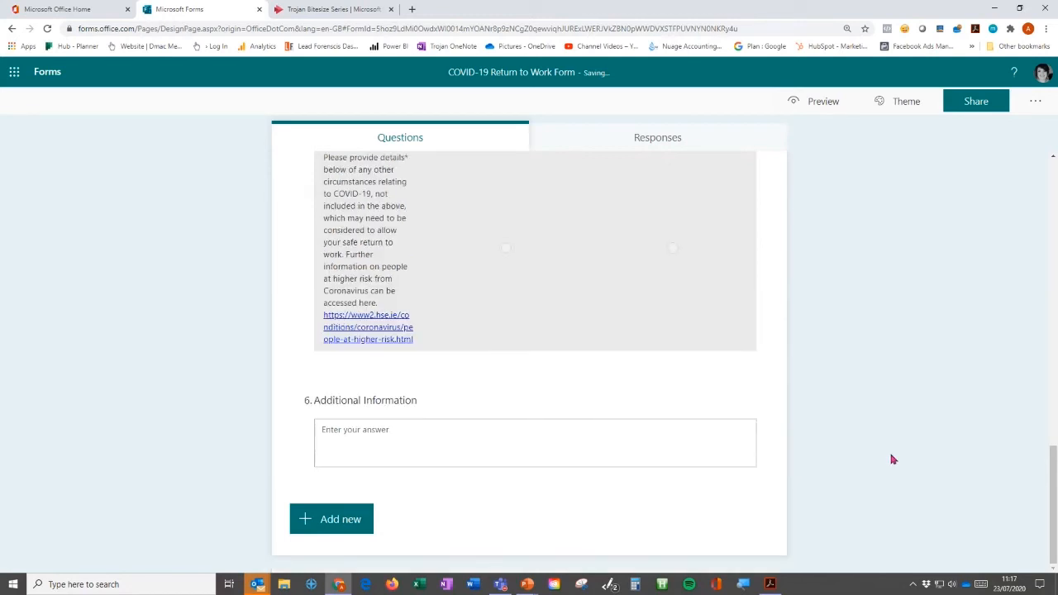
# Add a short-answer text question titled "Print Name" below Additional Information
pyautogui.click(335, 529)
pyautogui.click(440, 527)
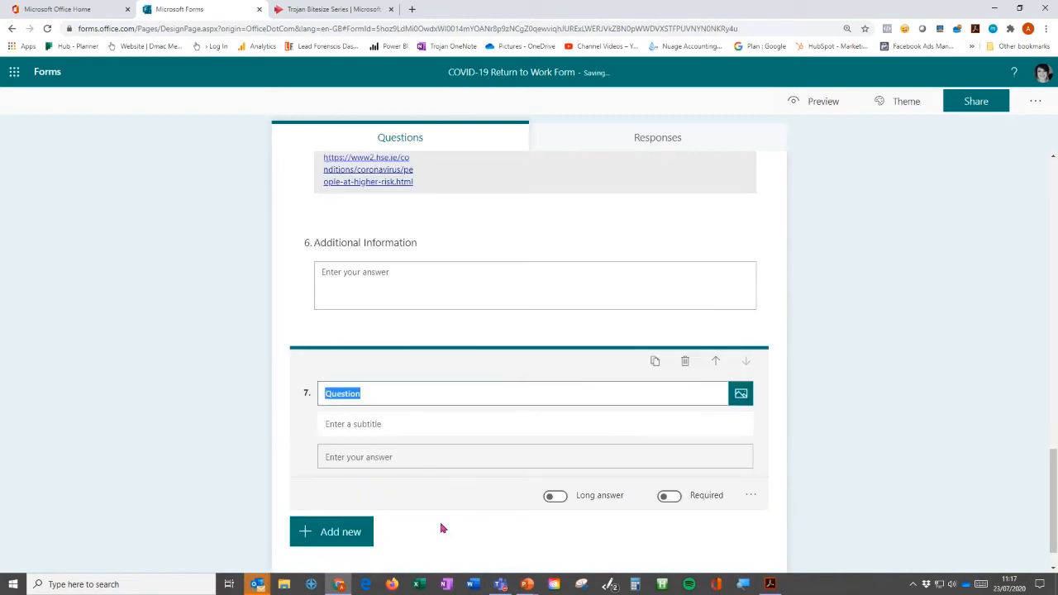
pyautogui.write('Print Name')
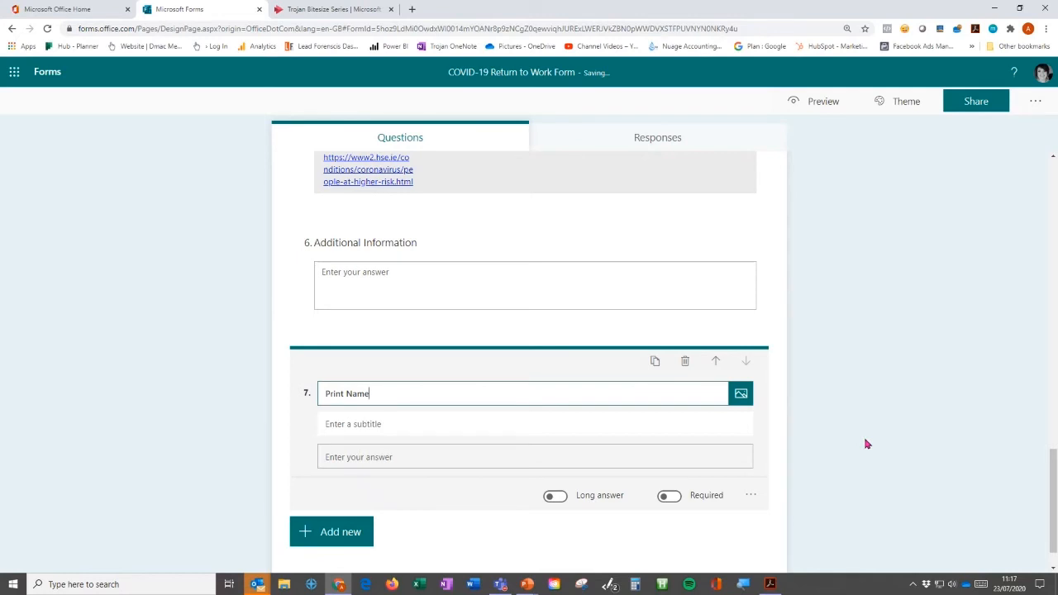
pyautogui.click(867, 444)
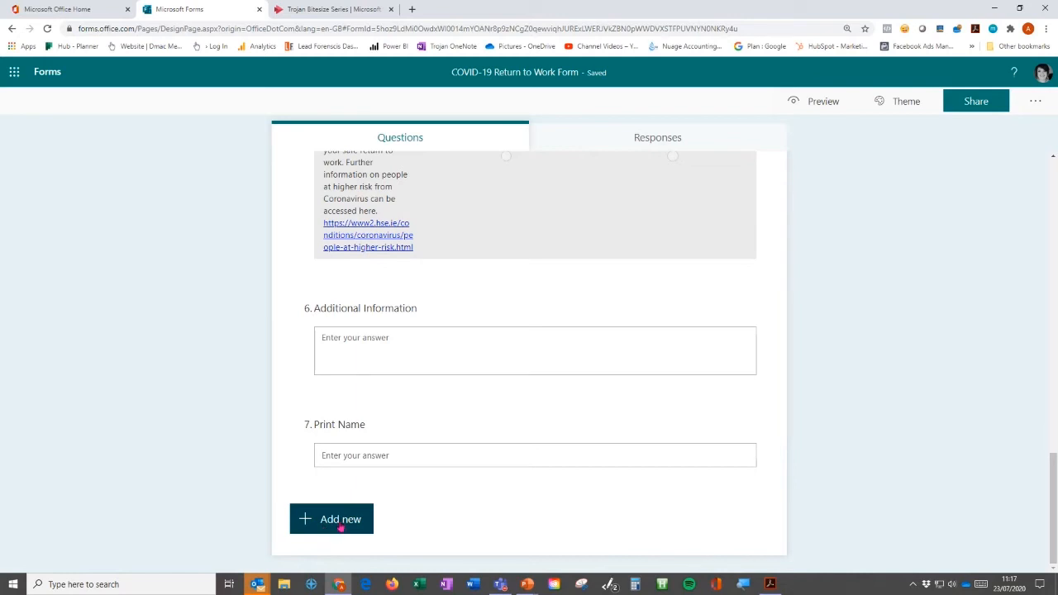
# Add a date question titled "Date" at the end of the form
pyautogui.click(340, 526)
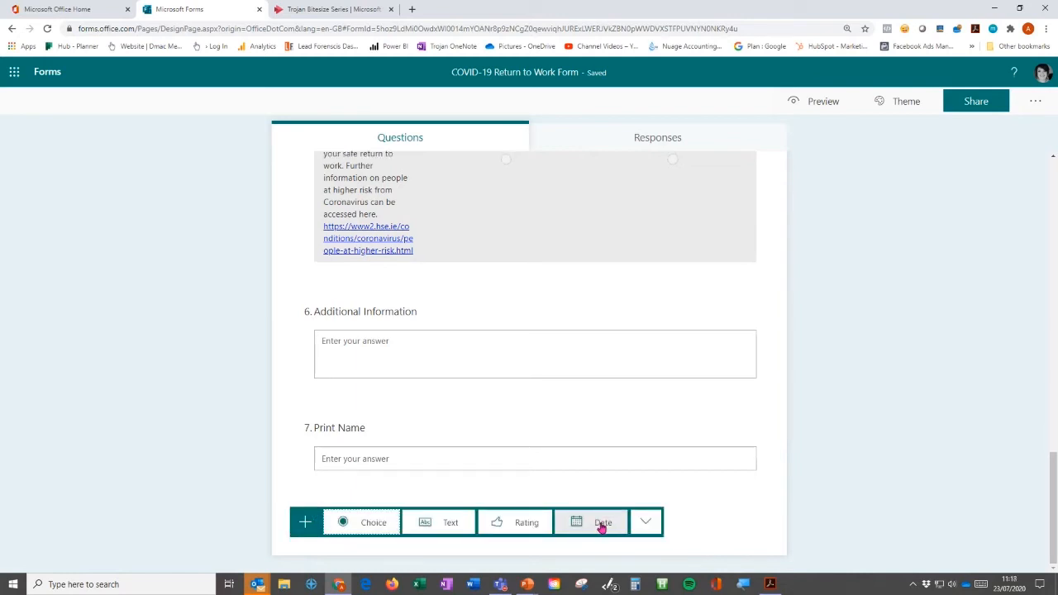
pyautogui.click(603, 522)
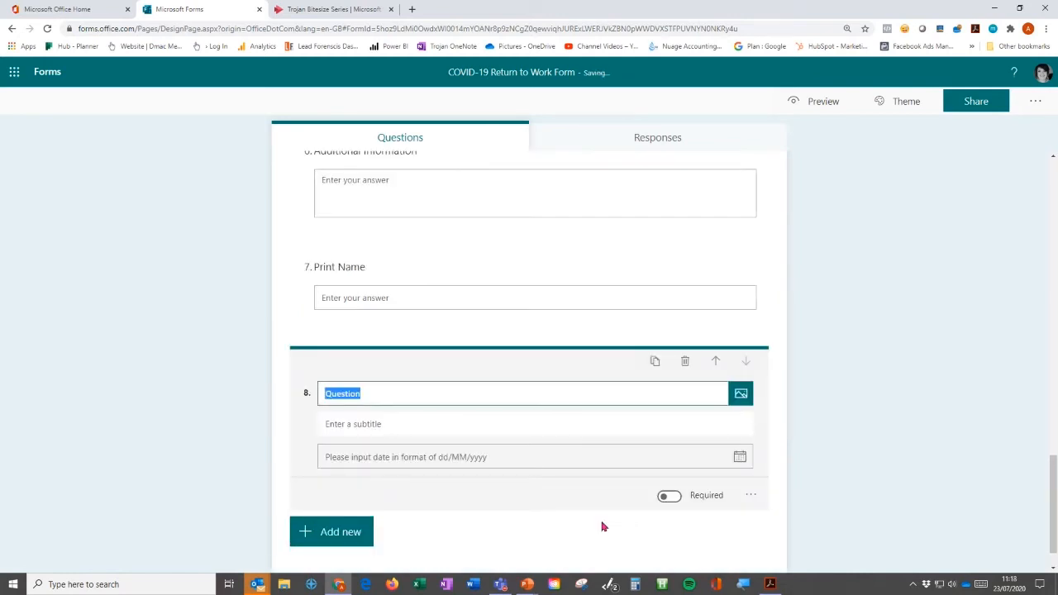
pyautogui.write('Dat')
pyautogui.click(865, 435)
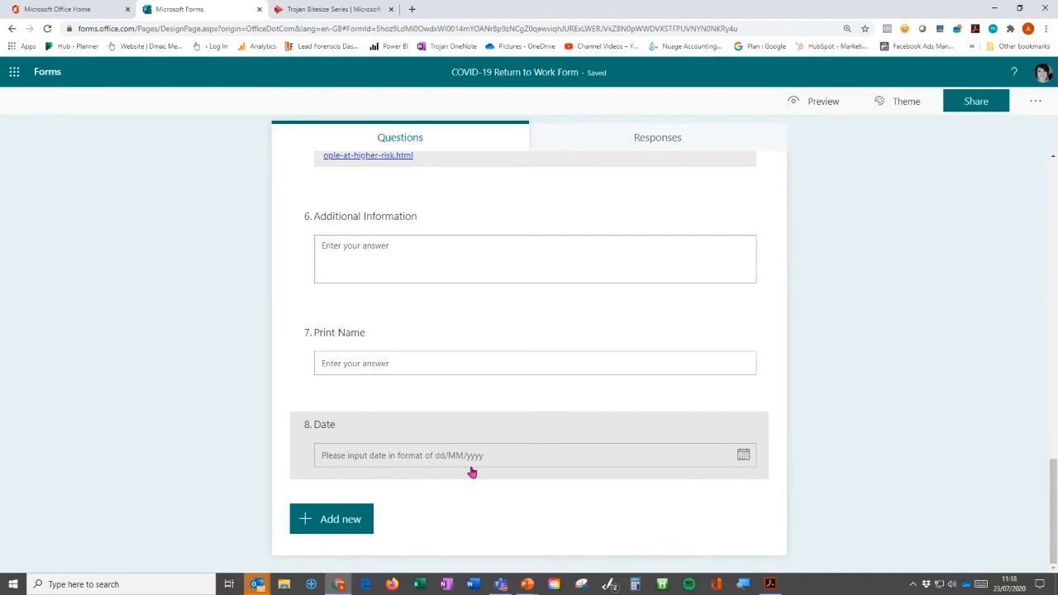
# Preview the form in computer view and choose Galway as the Workplace Address in question 4
pyautogui.scroll(10, 472, 472)
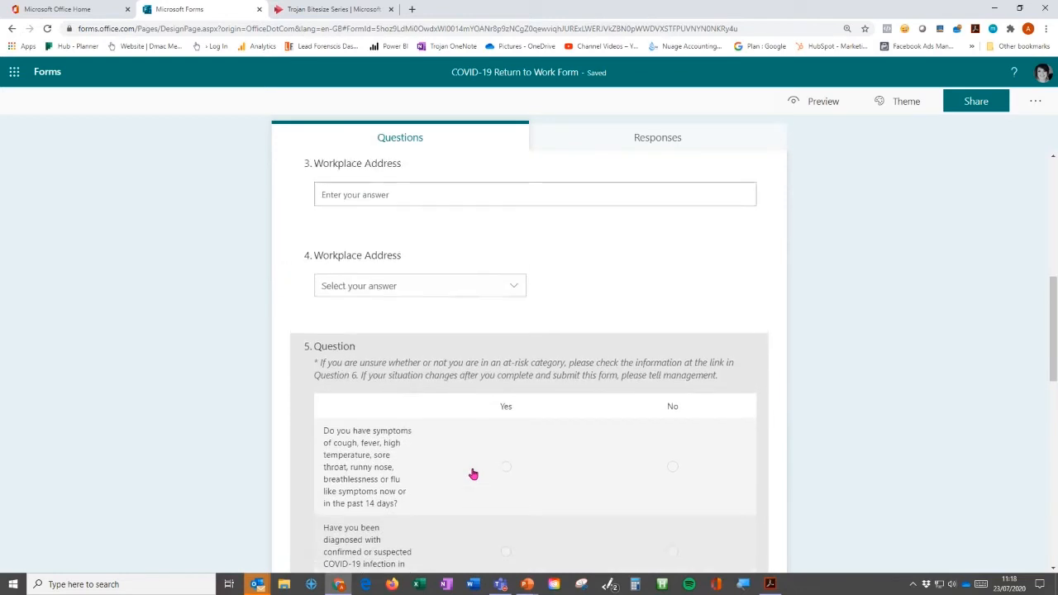
pyautogui.scroll(-10, 473, 473)
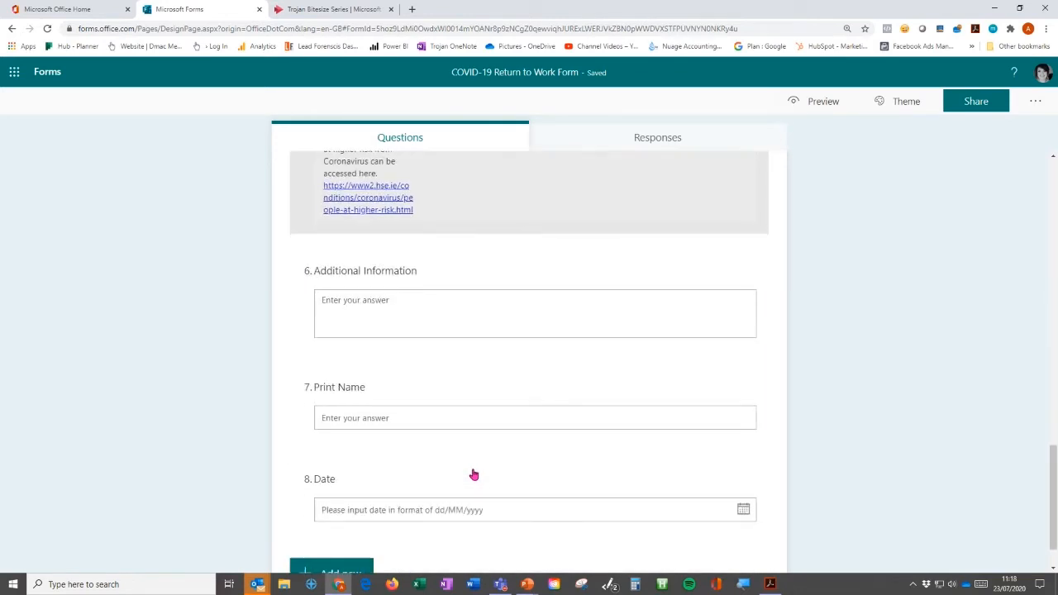
pyautogui.scroll(-1, 474, 476)
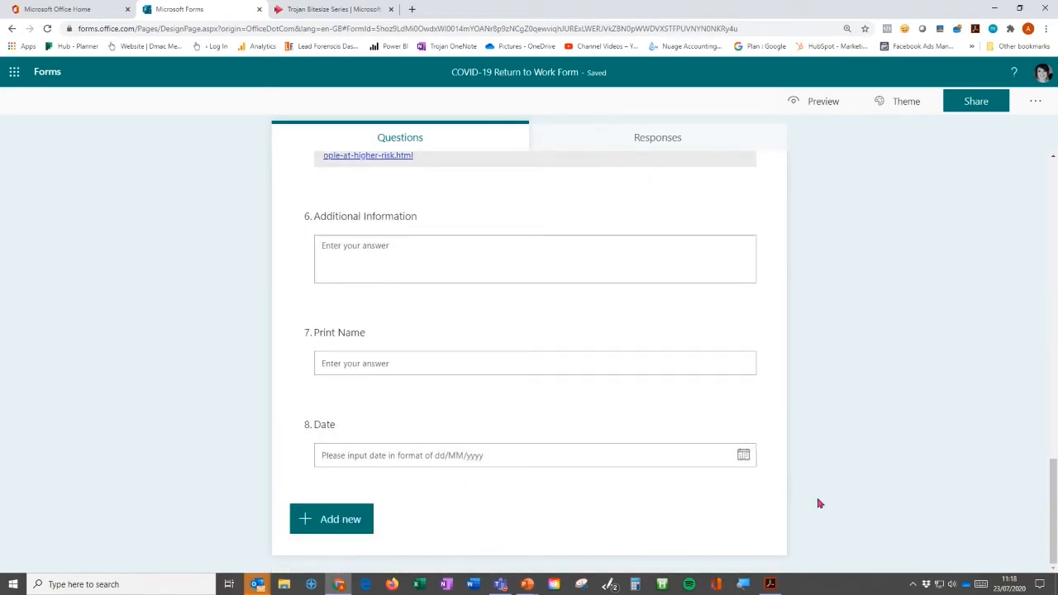
pyautogui.click(813, 102)
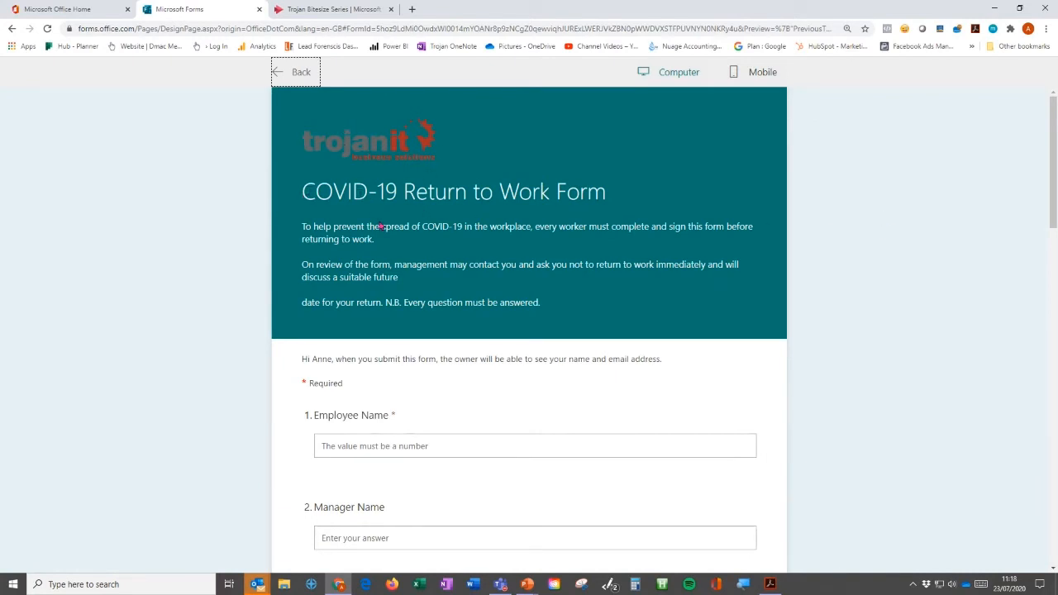
pyautogui.scroll(-2, 517, 288)
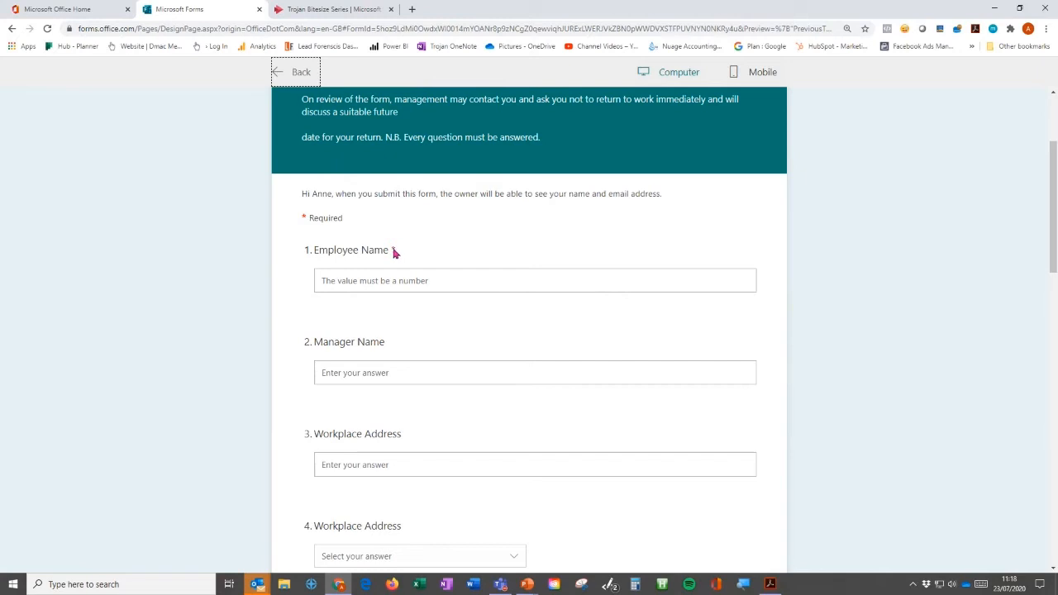
pyautogui.scroll(-2, 663, 299)
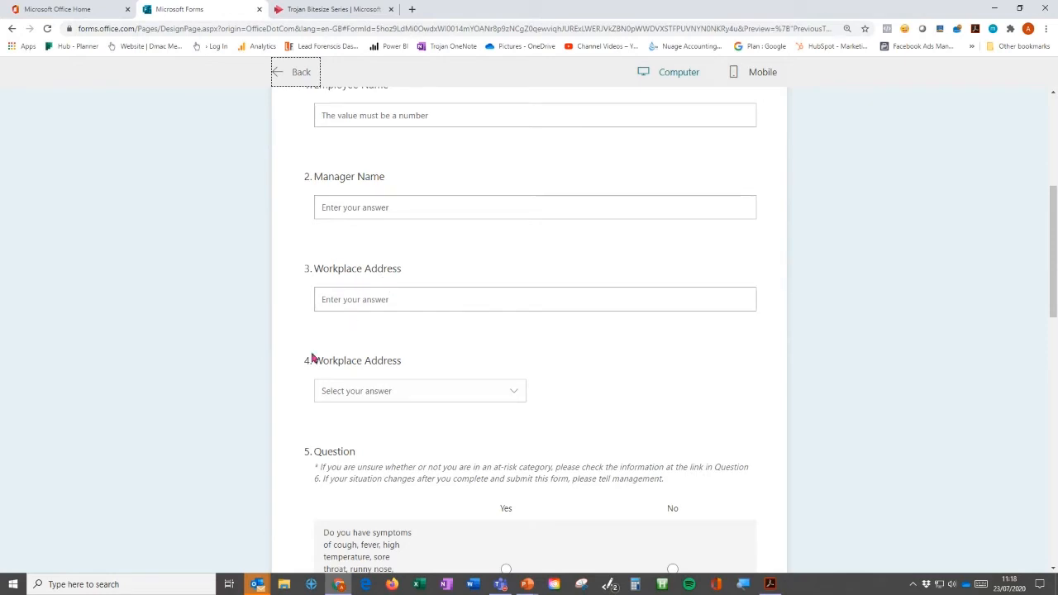
pyautogui.click(354, 299)
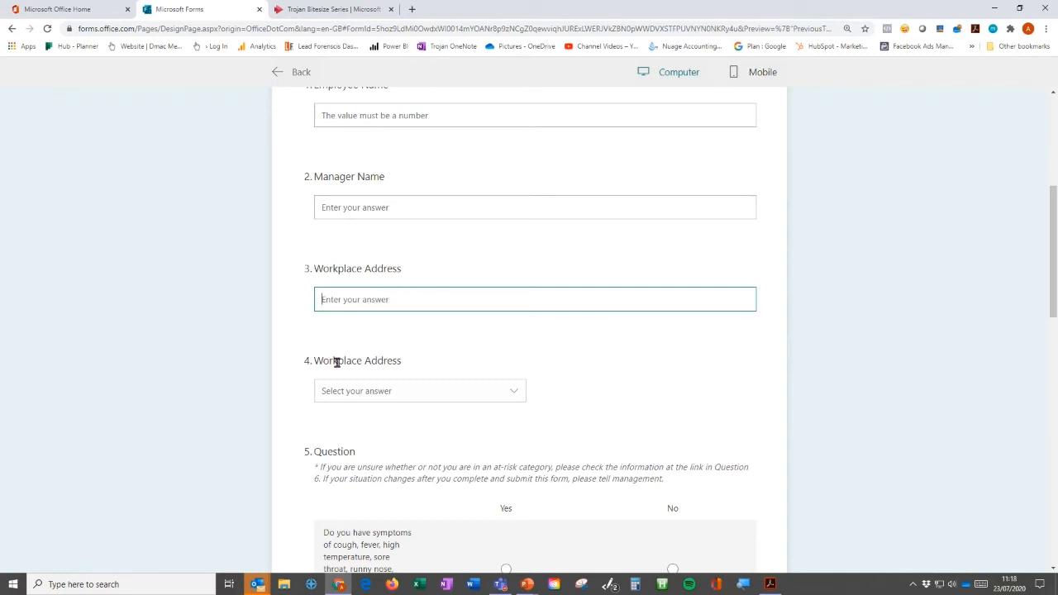
pyautogui.click(514, 392)
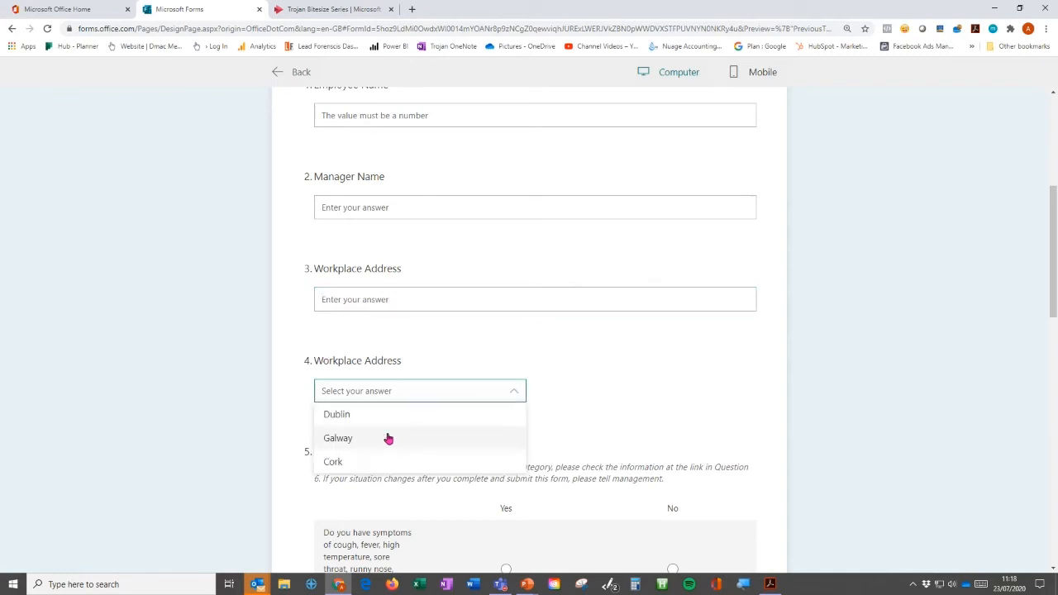
pyautogui.click(358, 437)
pyautogui.click(545, 359)
# Answer the four Likert statements of question 5 in the preview with No, Yes, No and Yes, in order
pyautogui.scroll(-4, 545, 359)
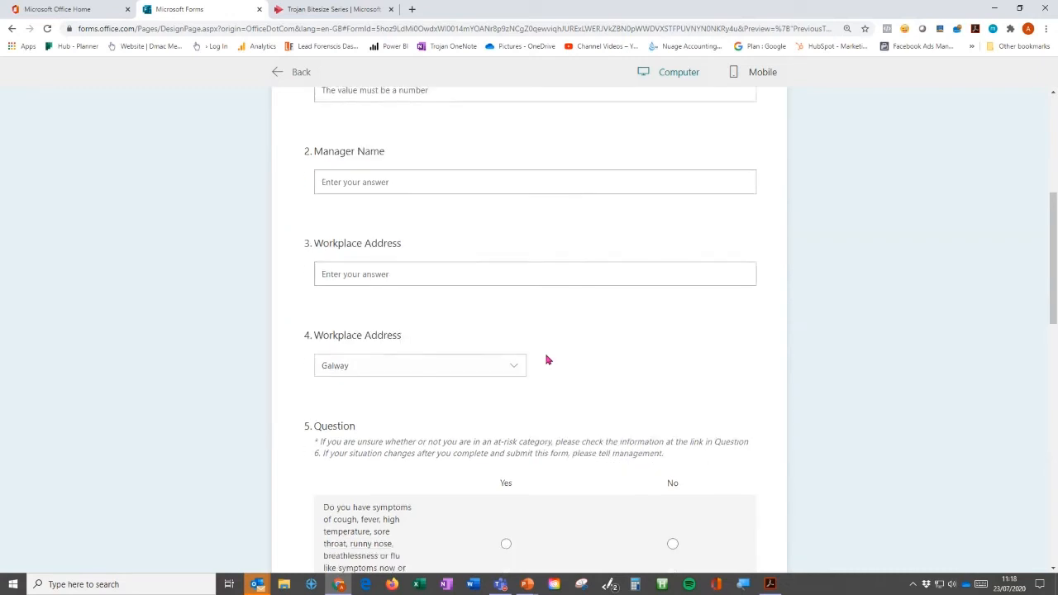
pyautogui.scroll(-1, 546, 359)
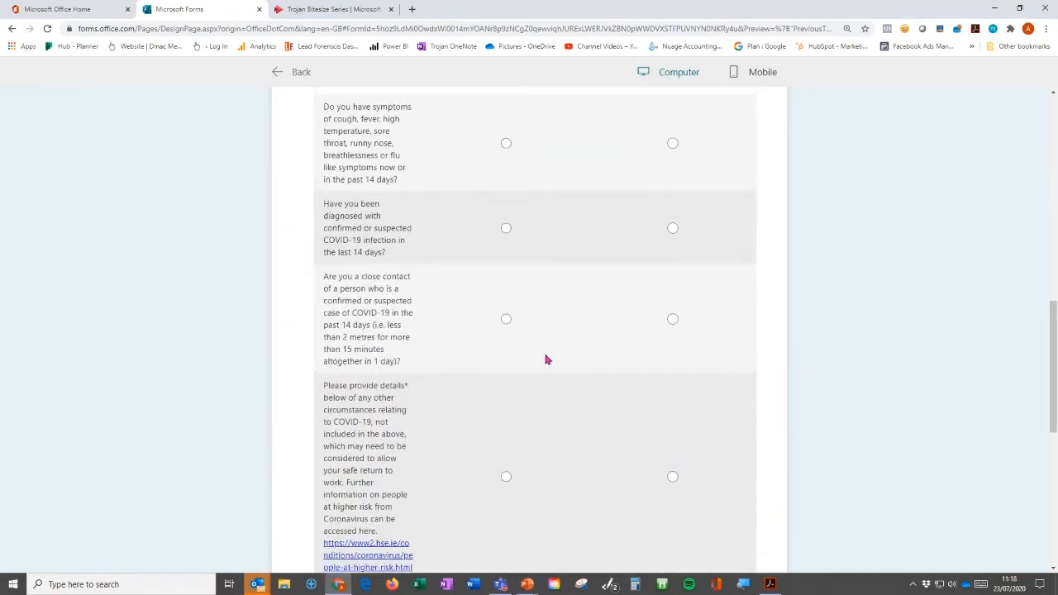
pyautogui.scroll(2, 545, 359)
pyautogui.scroll(-1, 599, 404)
pyautogui.click(506, 239)
pyautogui.click(673, 239)
pyautogui.click(506, 239)
pyautogui.click(673, 239)
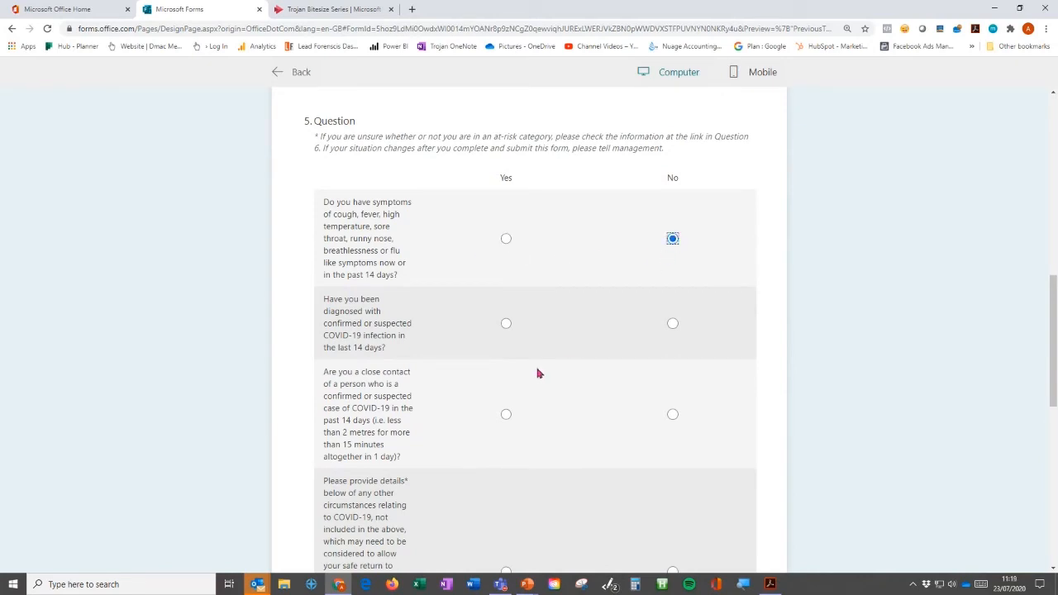
pyautogui.click(506, 323)
pyautogui.click(672, 414)
pyautogui.scroll(-1, 579, 433)
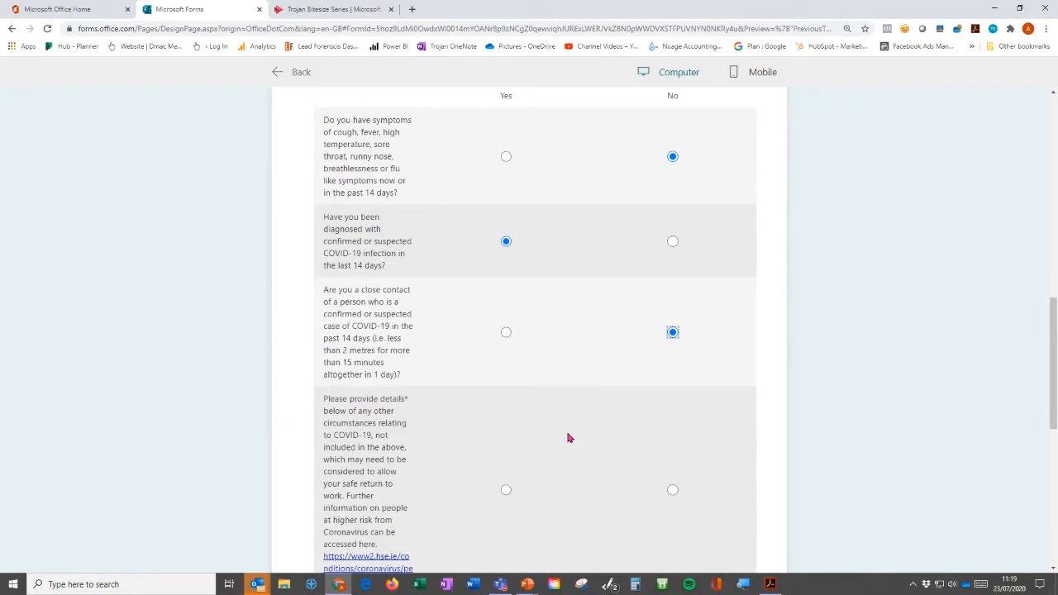
pyautogui.scroll(-2, 546, 450)
pyautogui.click(506, 355)
pyautogui.scroll(2, 645, 337)
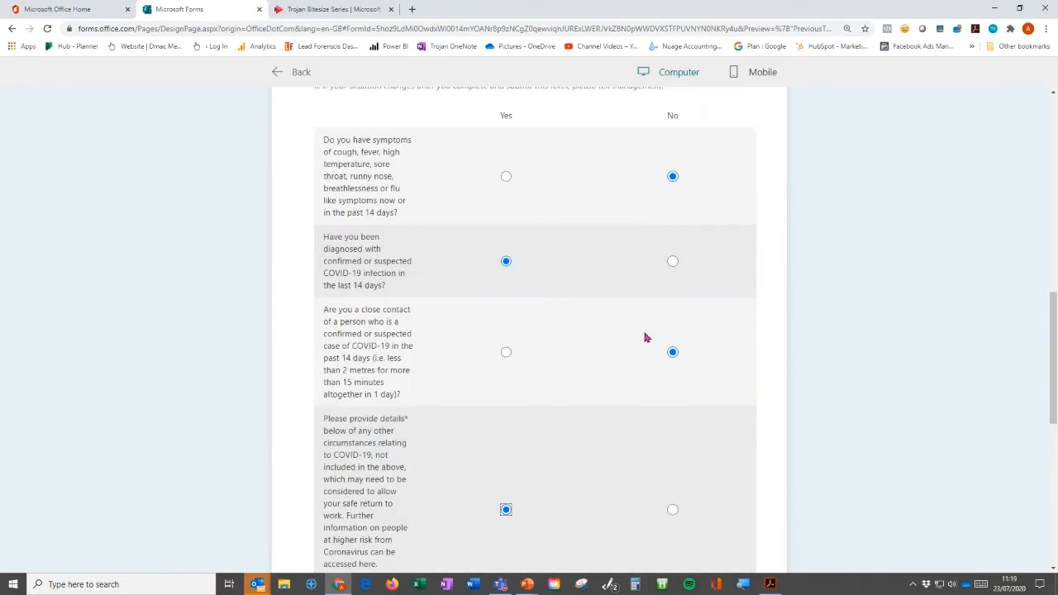
# Fill in the Date question in the preview with today's date, 23/07/2020
pyautogui.scroll(-2, 604, 466)
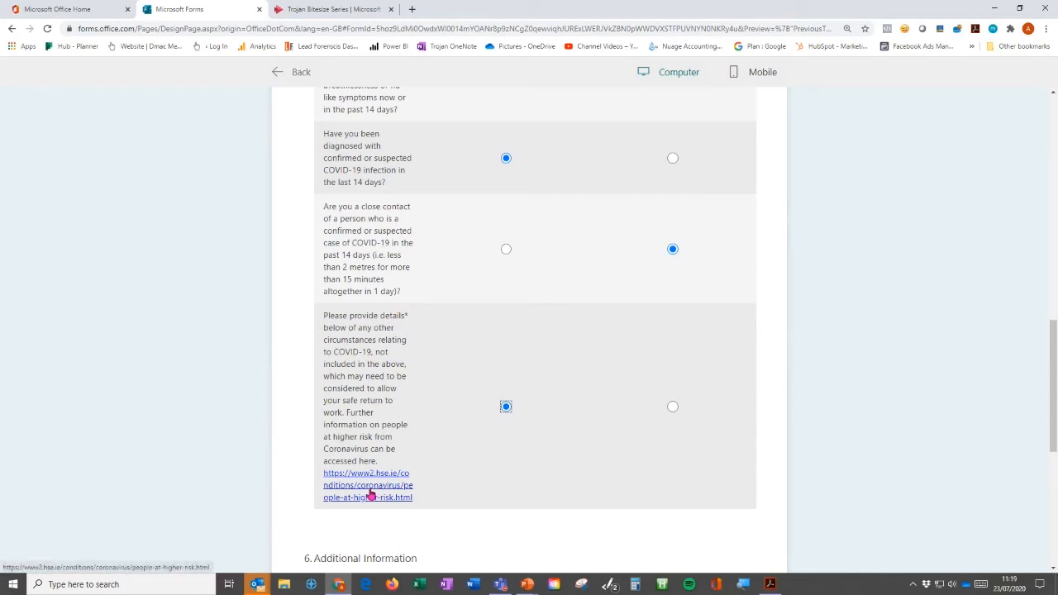
pyautogui.scroll(-3, 369, 494)
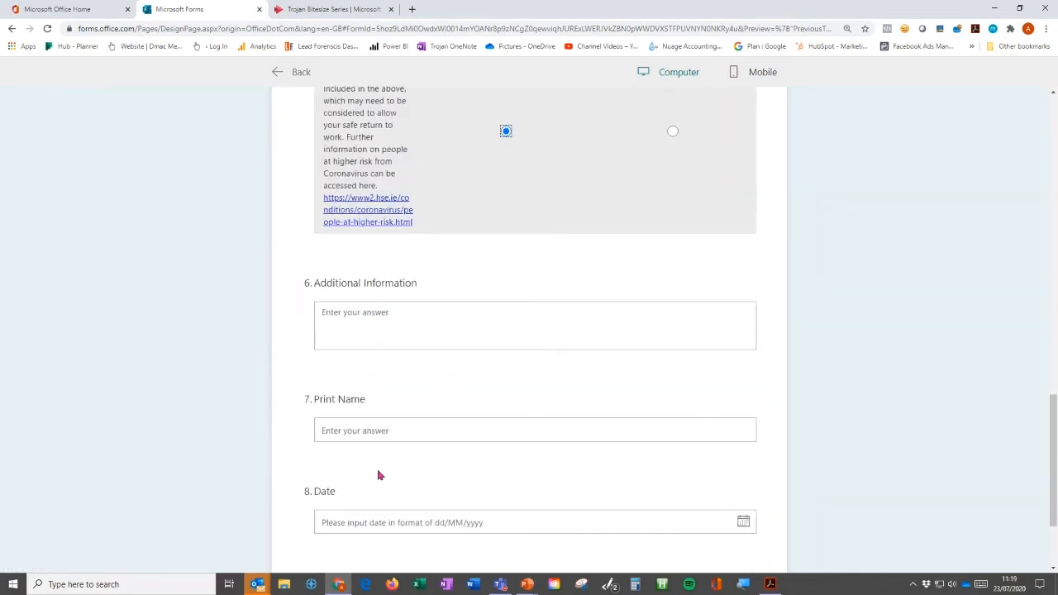
pyautogui.scroll(-2, 335, 430)
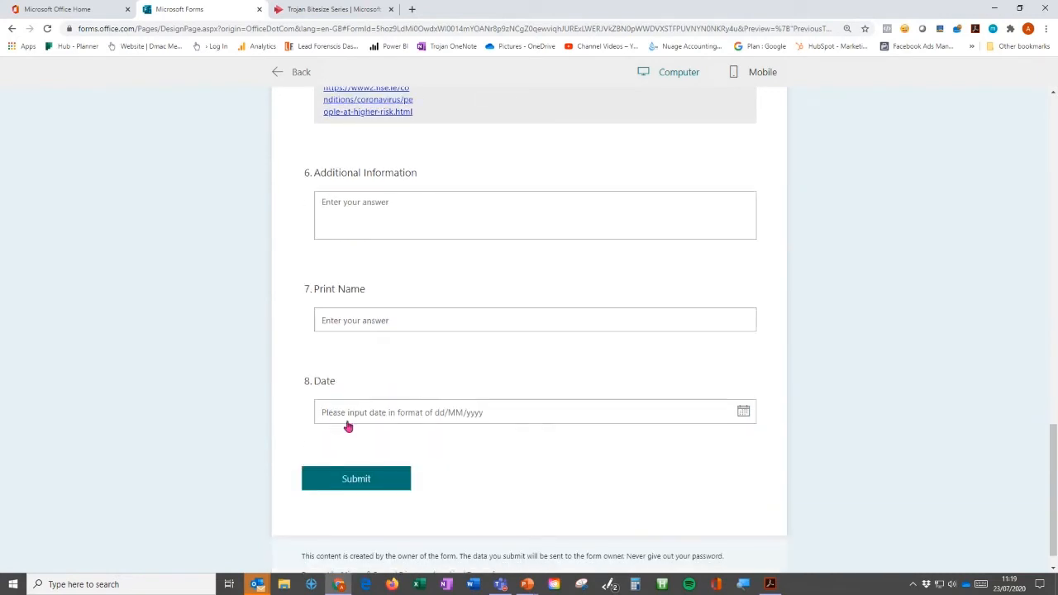
pyautogui.click(684, 419)
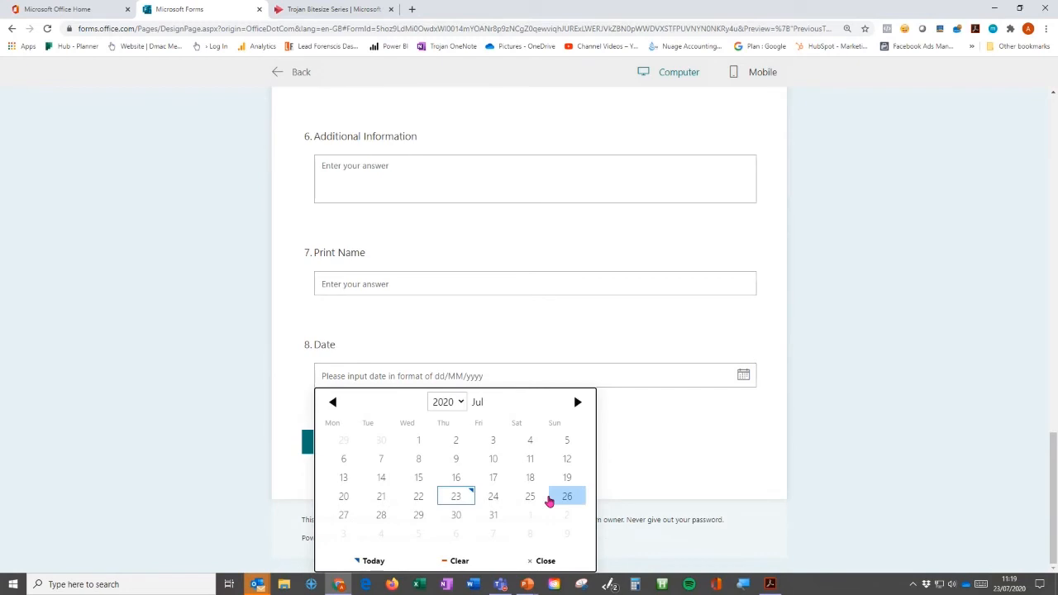
pyautogui.click(373, 562)
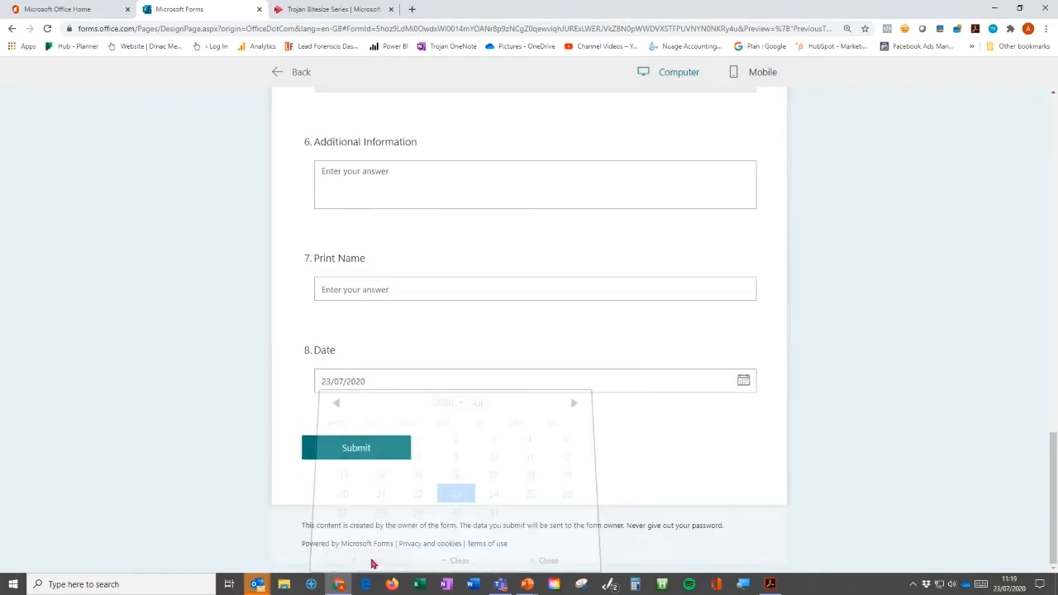
pyautogui.click(415, 386)
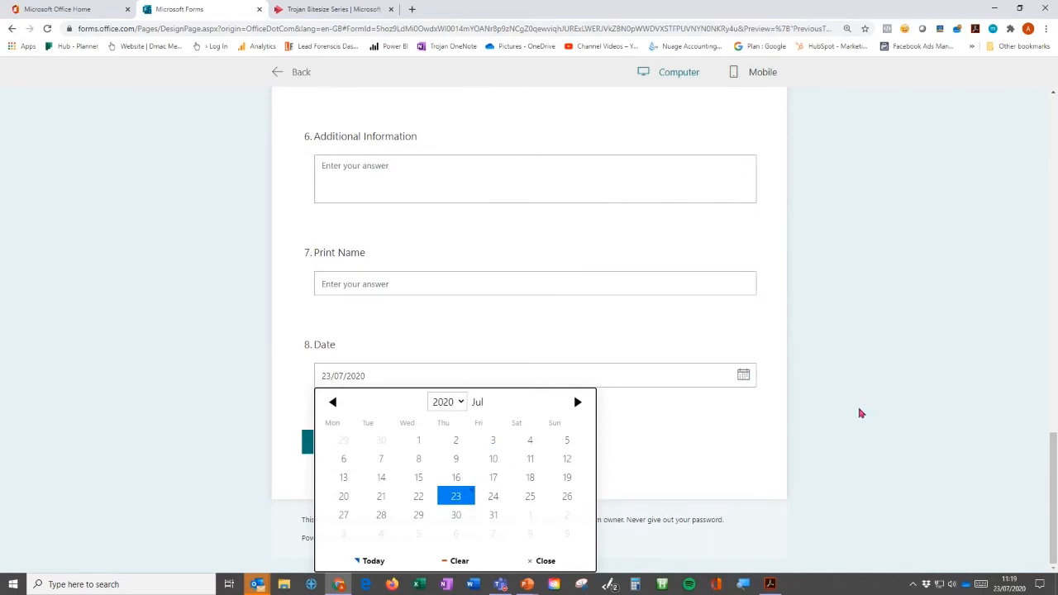
pyautogui.click(860, 430)
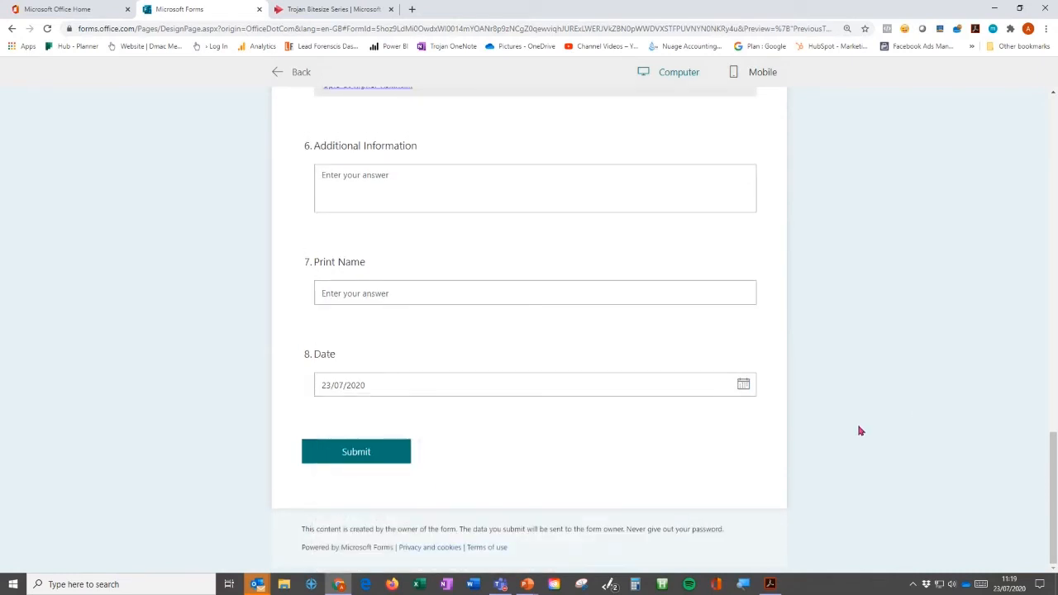
# Check the form's layout in the mobile preview, switch to the computer preview again, and return to editing the form
pyautogui.scroll(6, 860, 429)
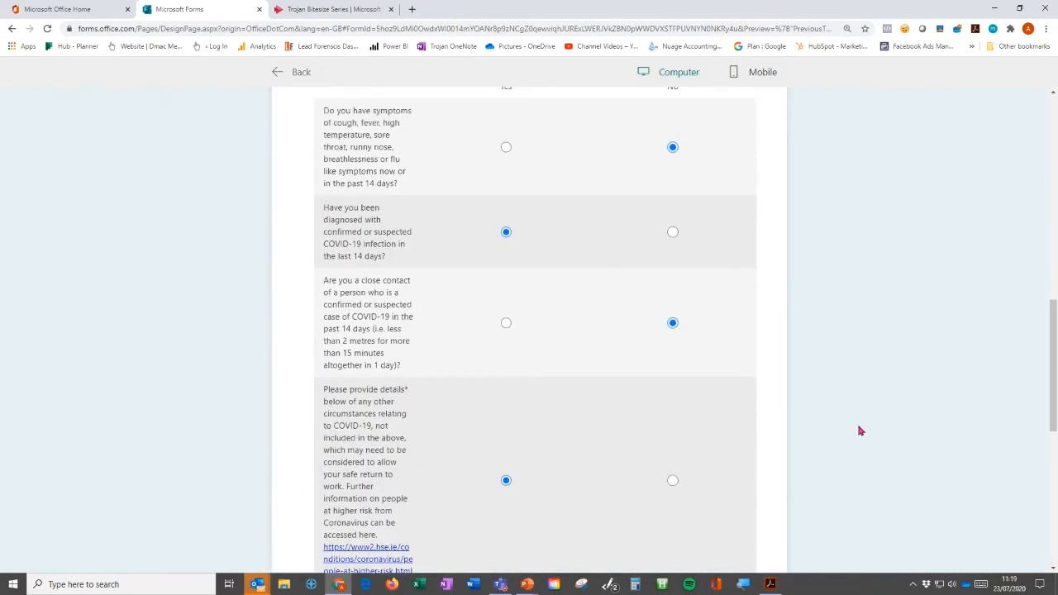
pyautogui.scroll(5, 860, 430)
pyautogui.scroll(5, 845, 418)
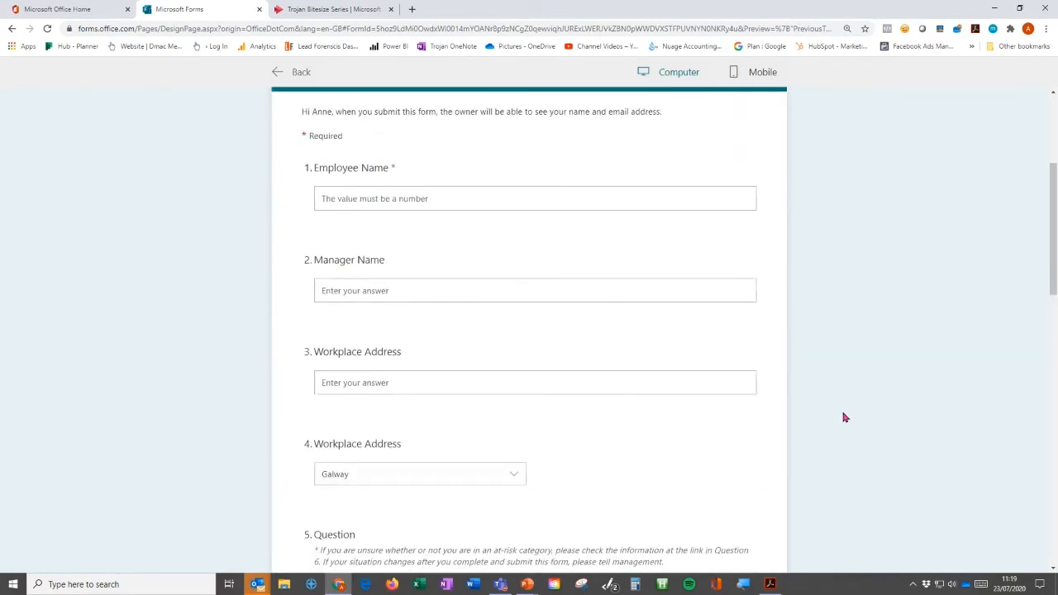
pyautogui.click(671, 75)
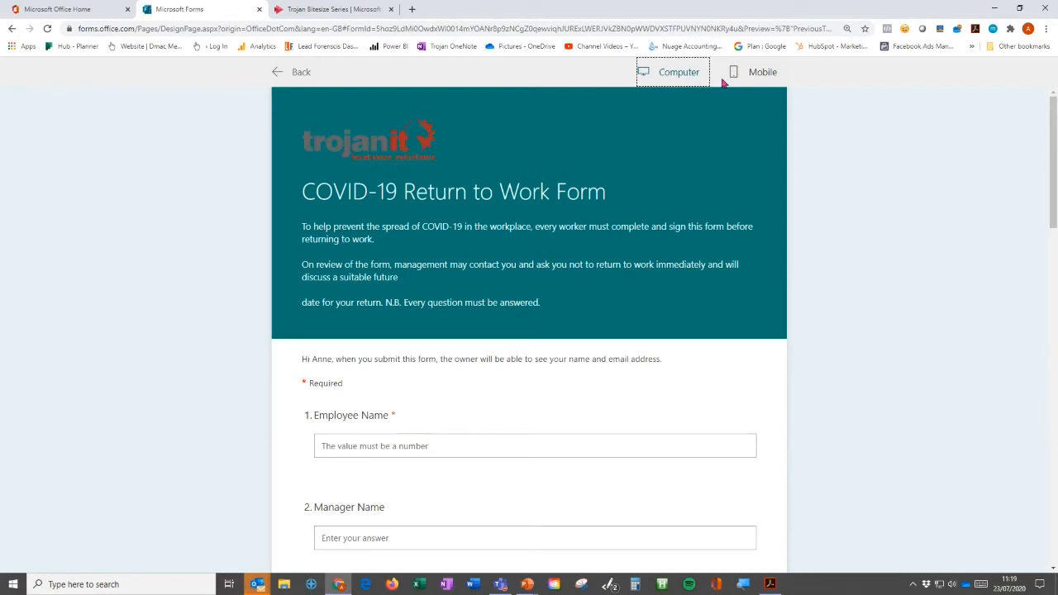
pyautogui.click(756, 75)
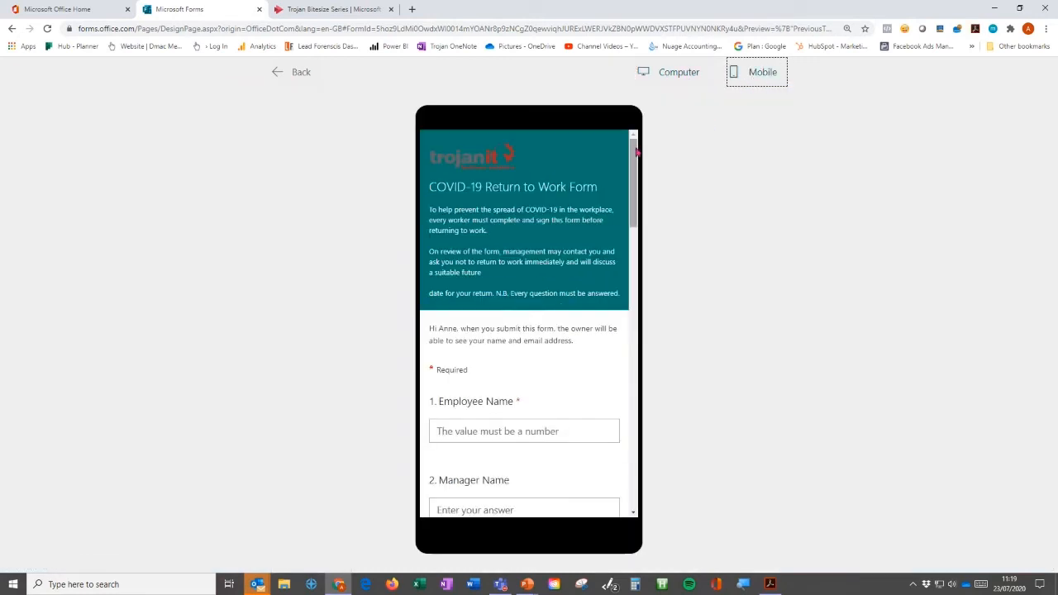
pyautogui.moveTo(636, 153); pyautogui.dragTo(656, 246)
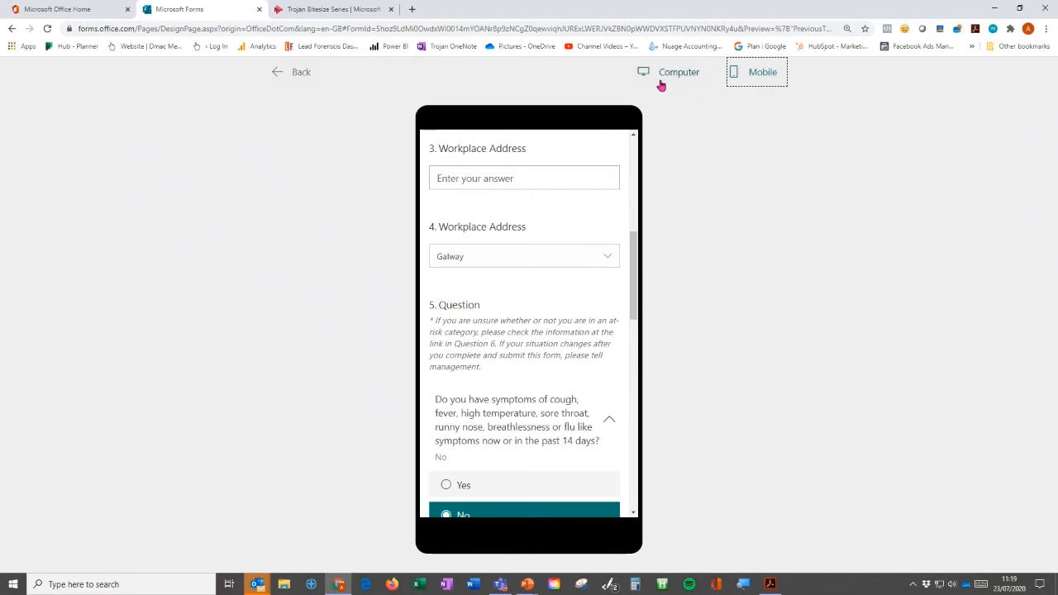
pyautogui.scroll(5, 546, 273)
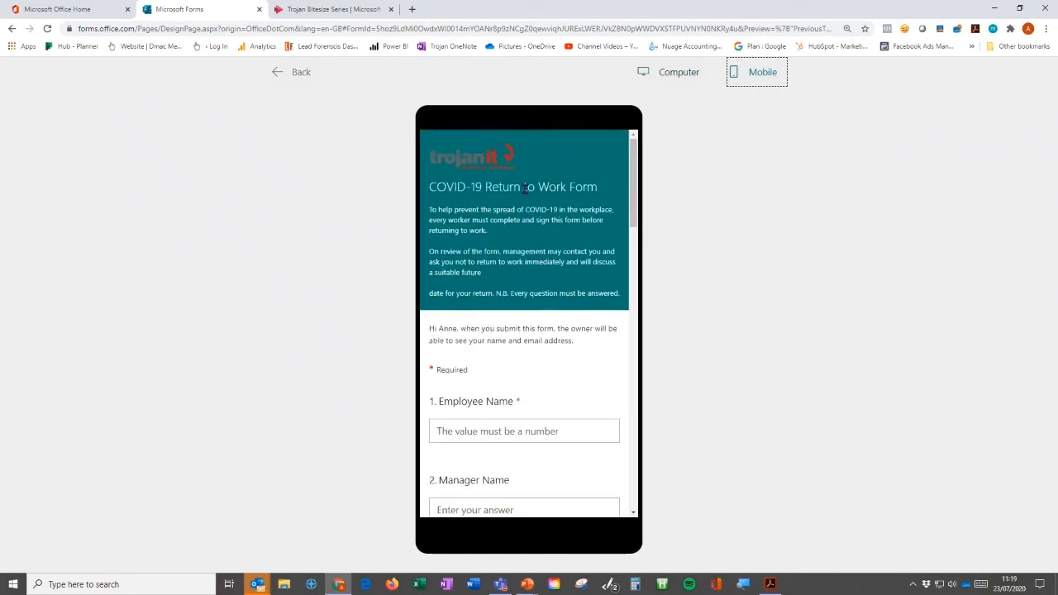
pyautogui.click(677, 73)
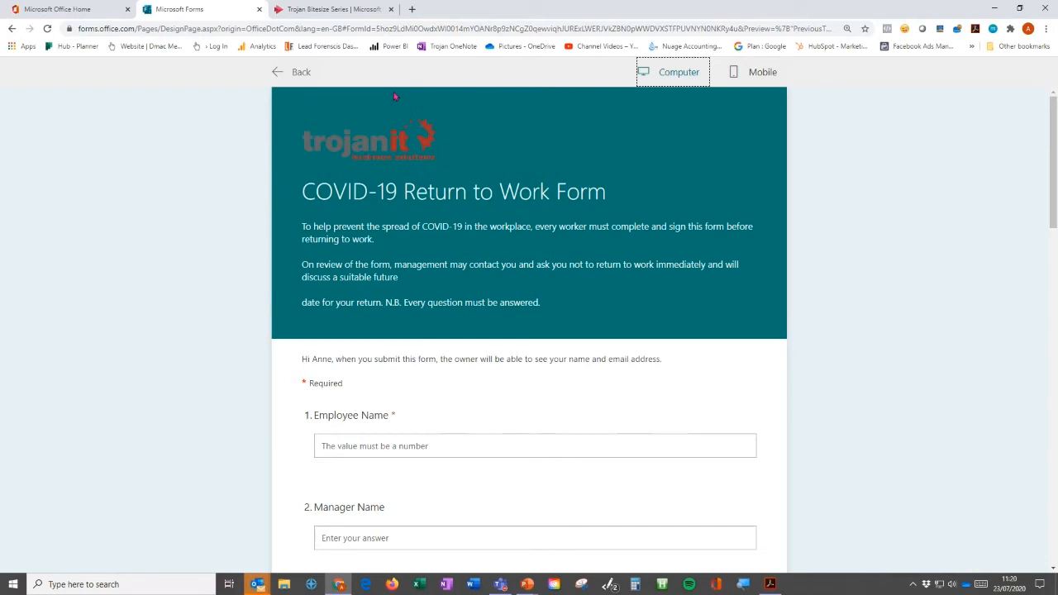
pyautogui.click(301, 74)
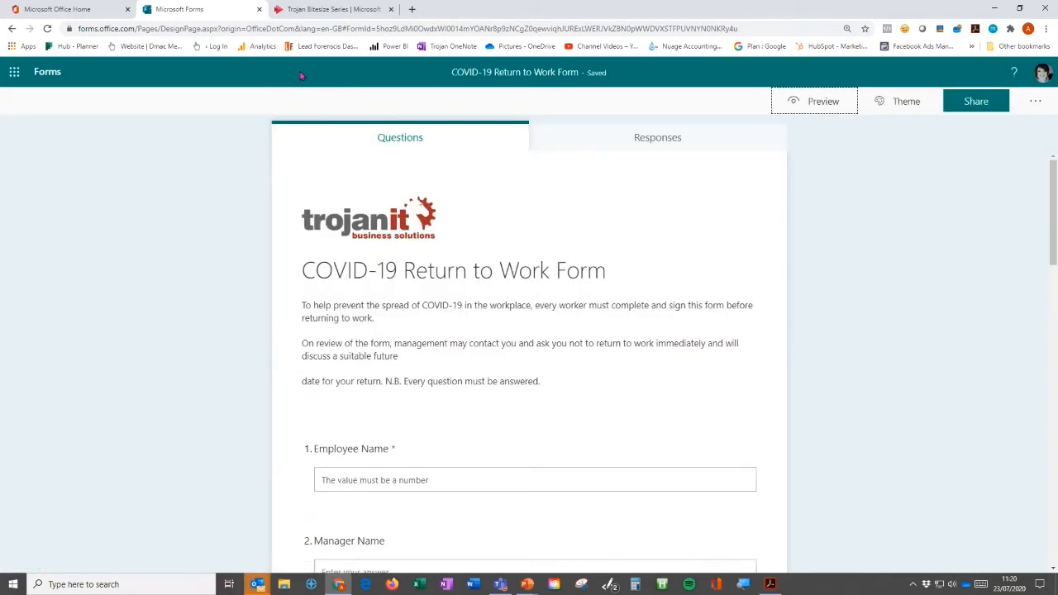
# Try the Dark orange theme and the purple office illustration theme on the form
pyautogui.scroll(-3, 236, 325)
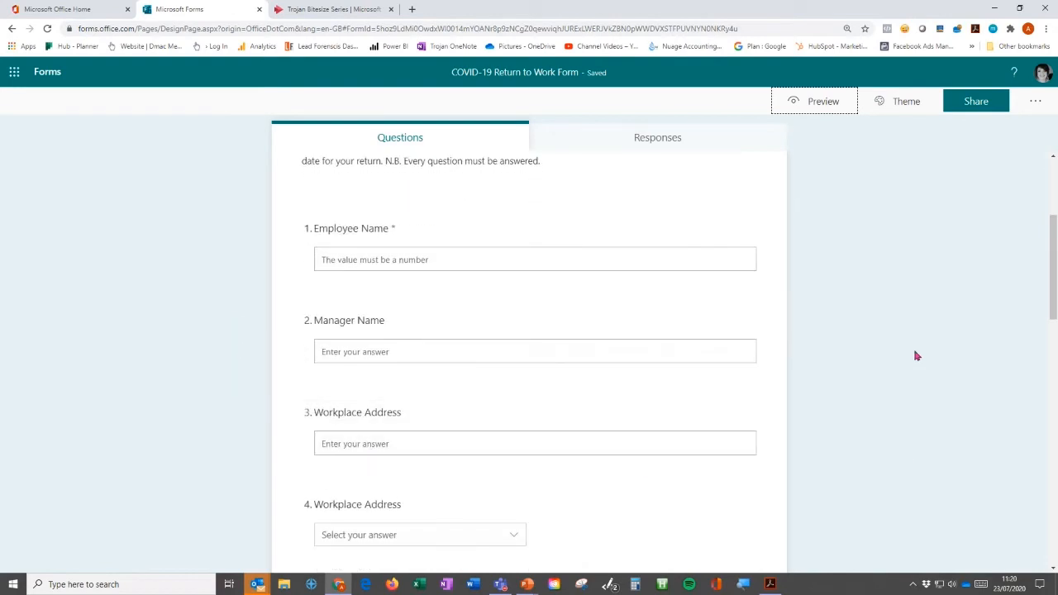
pyautogui.scroll(3, 917, 355)
pyautogui.scroll(1, 870, 324)
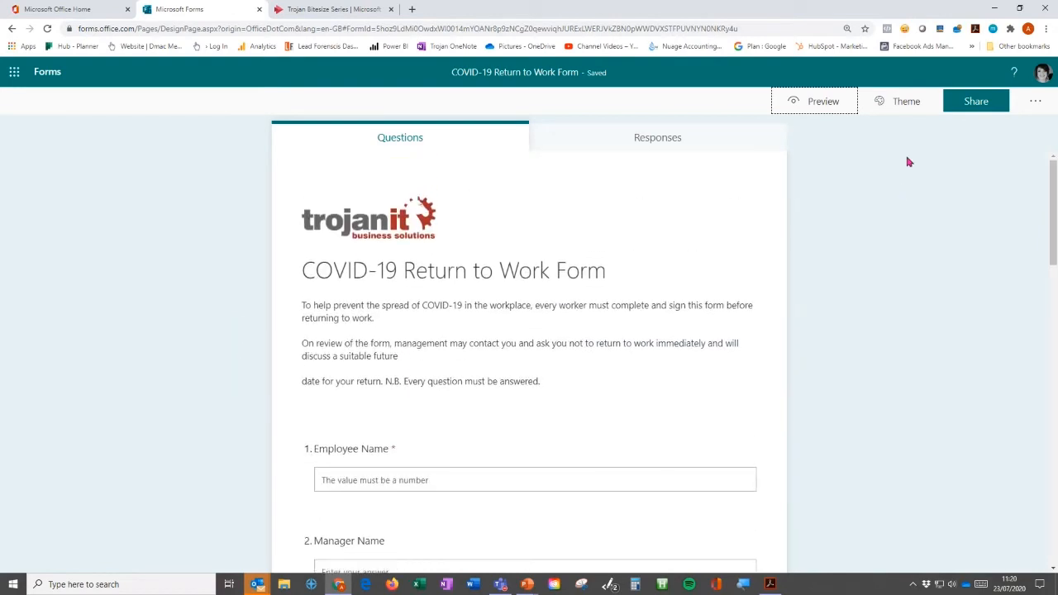
pyautogui.click(909, 108)
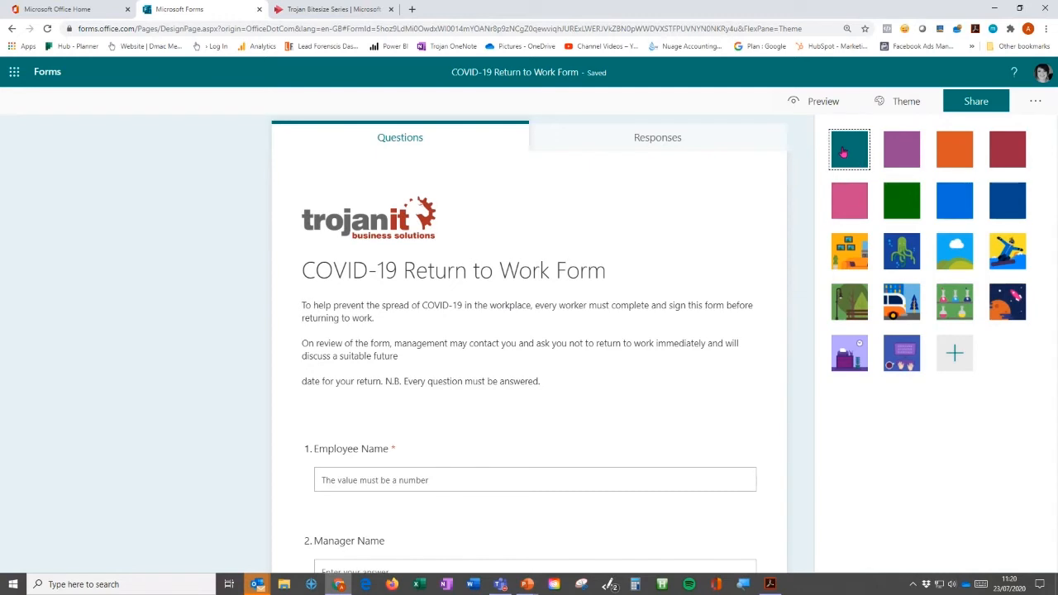
pyautogui.click(946, 155)
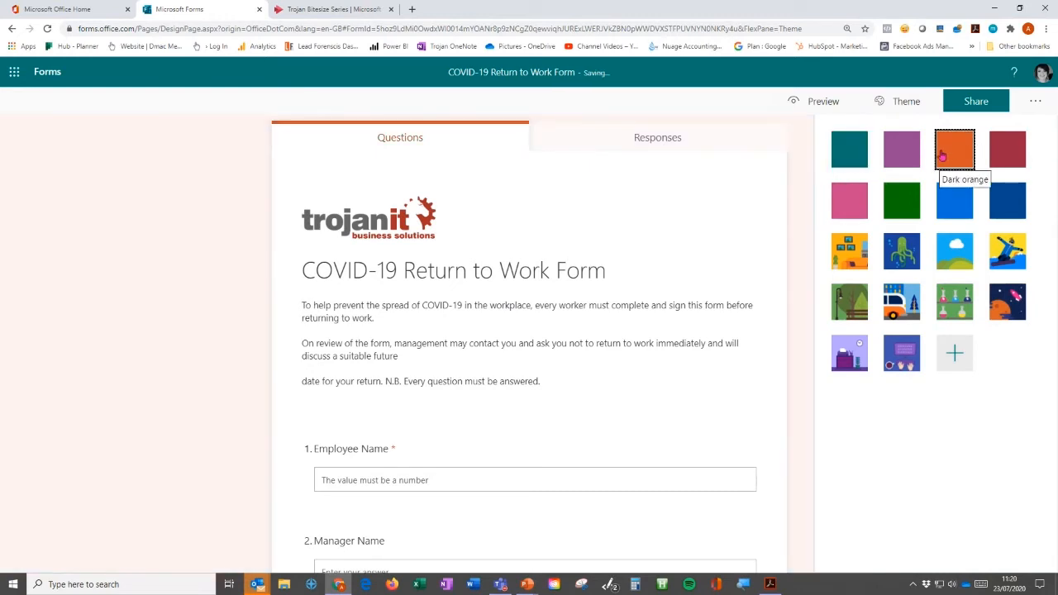
pyautogui.click(852, 358)
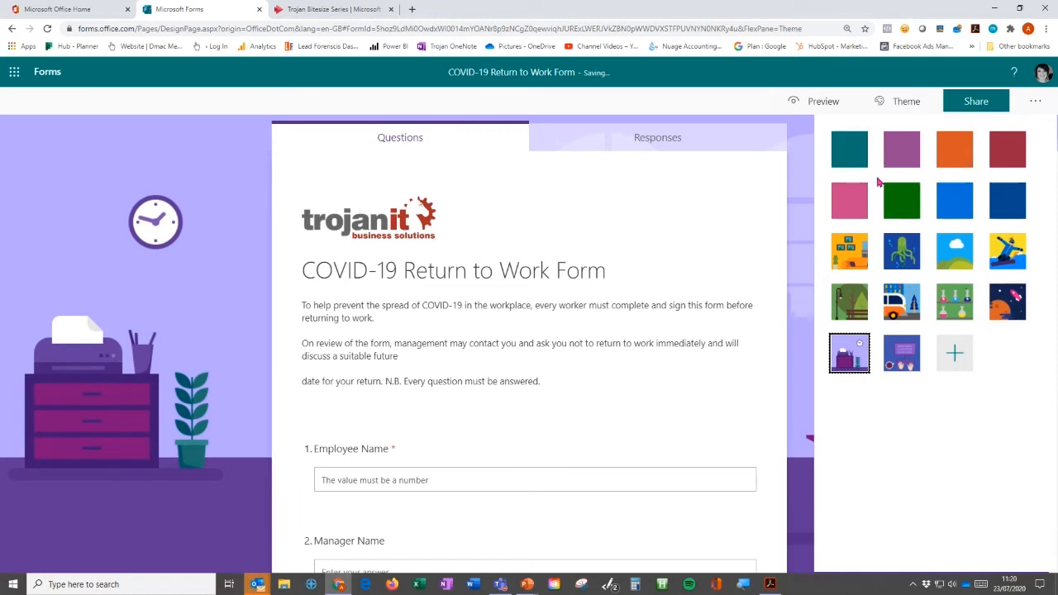
# Examine the custom theme options for uploading an image and entering a hex colour, and return to the theme choices
pyautogui.click(957, 355)
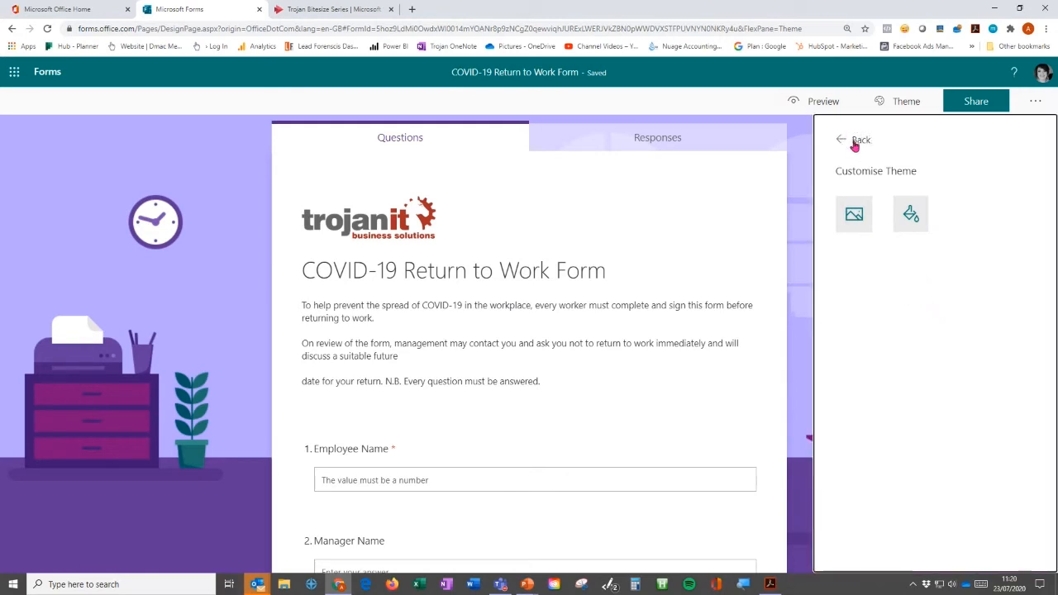
pyautogui.click(856, 141)
pyautogui.click(955, 355)
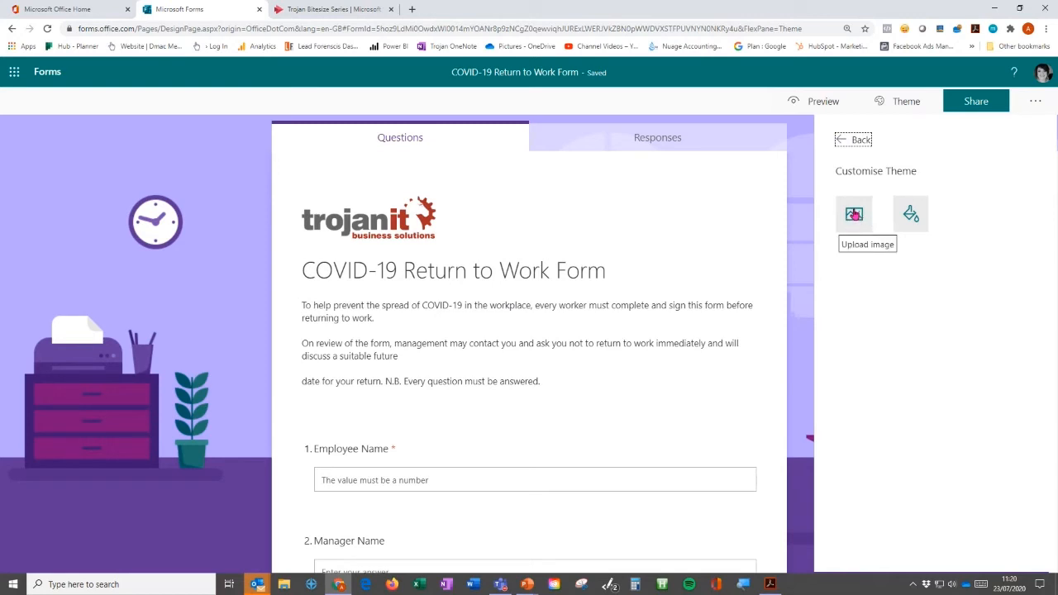
pyautogui.click(911, 214)
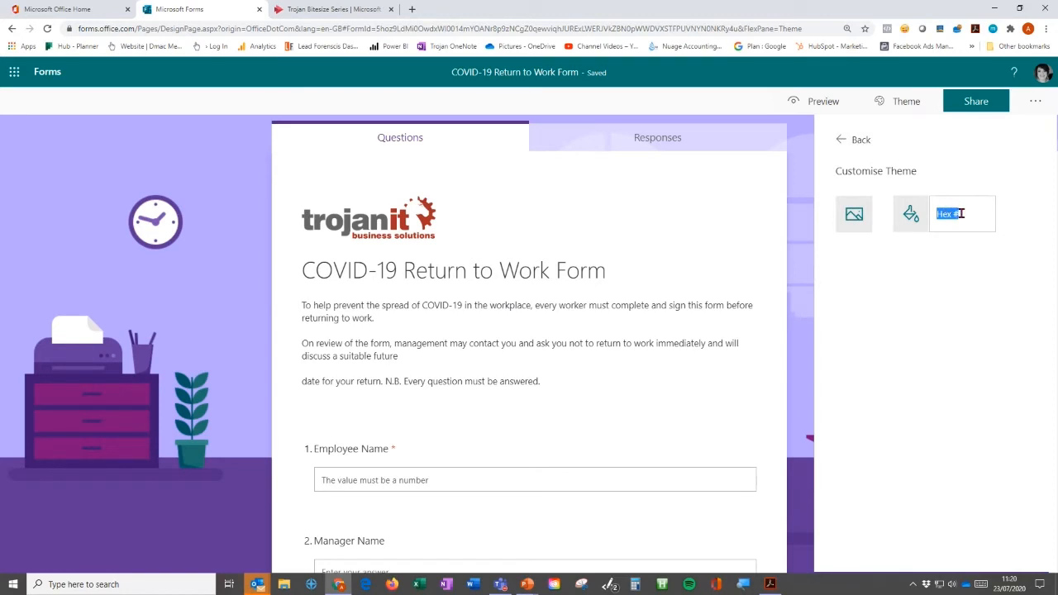
pyautogui.click(952, 210)
pyautogui.click(840, 139)
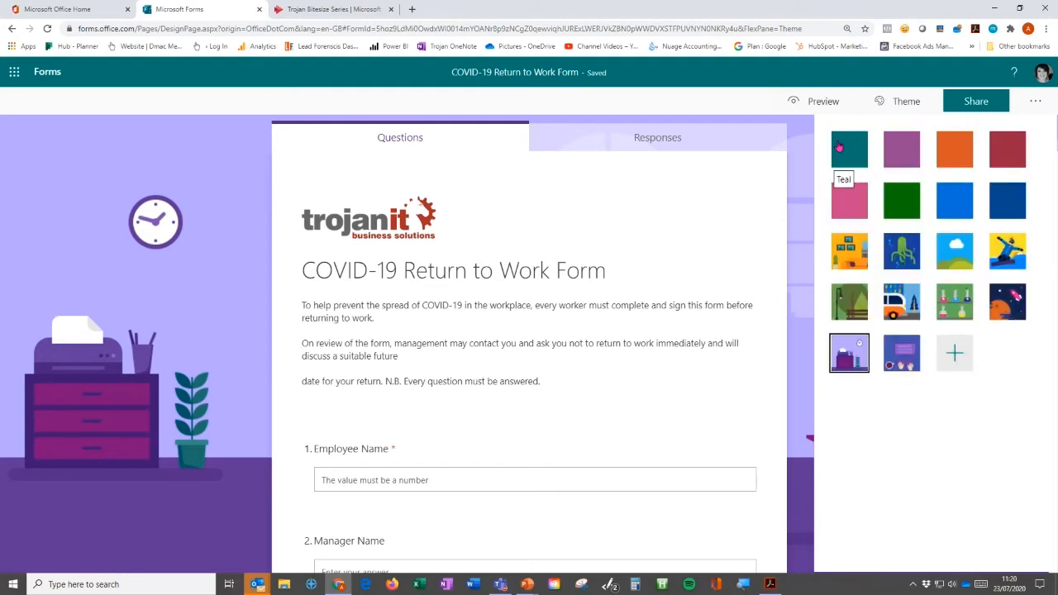
# Apply the plain dark blue theme to the form, check all its questions in the computer preview, and return to editing
pyautogui.click(1009, 213)
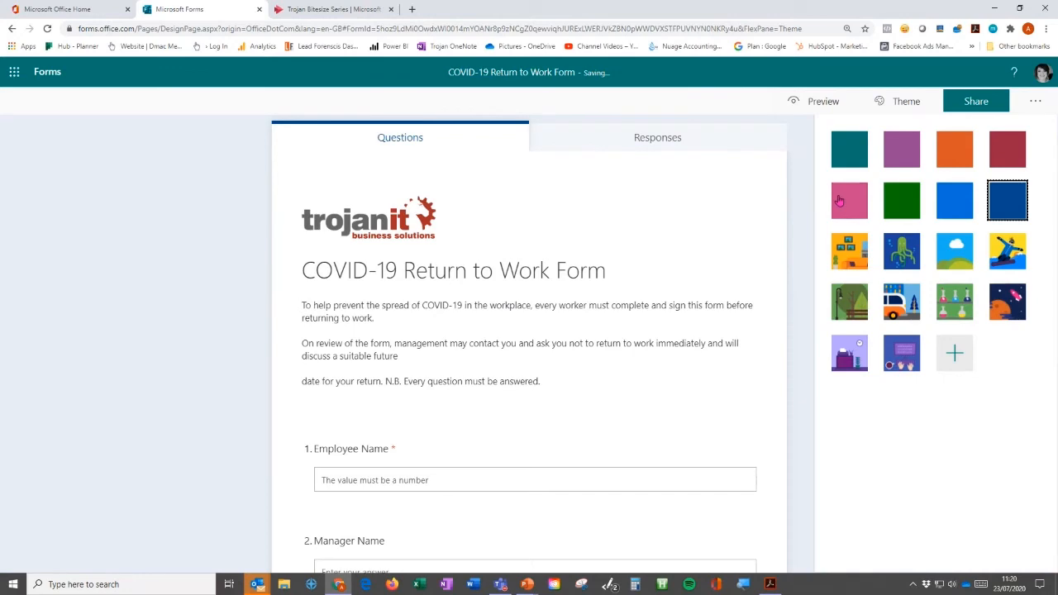
pyautogui.click(816, 108)
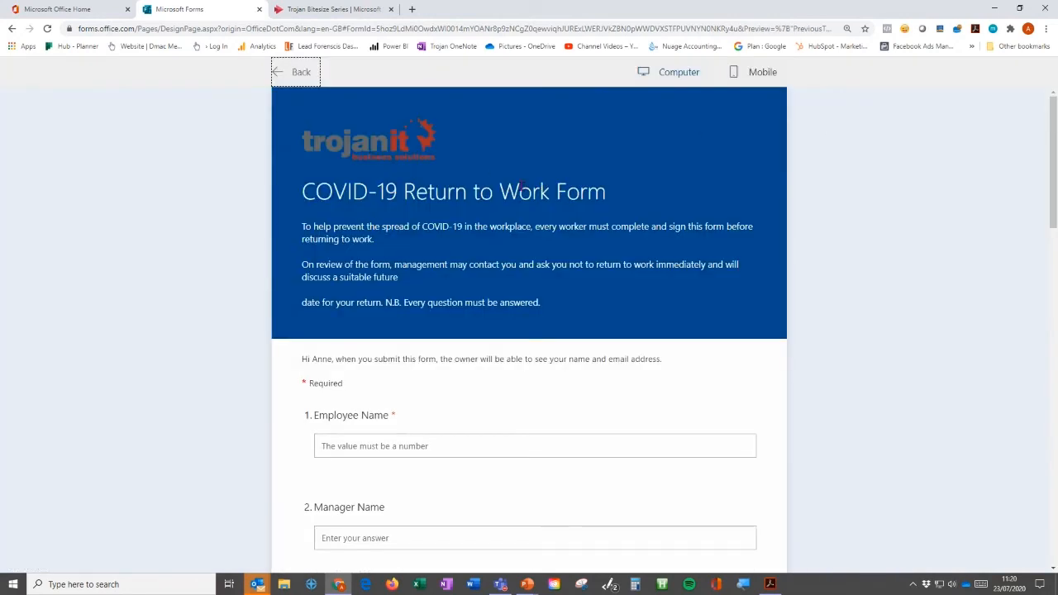
pyautogui.scroll(-6, 697, 235)
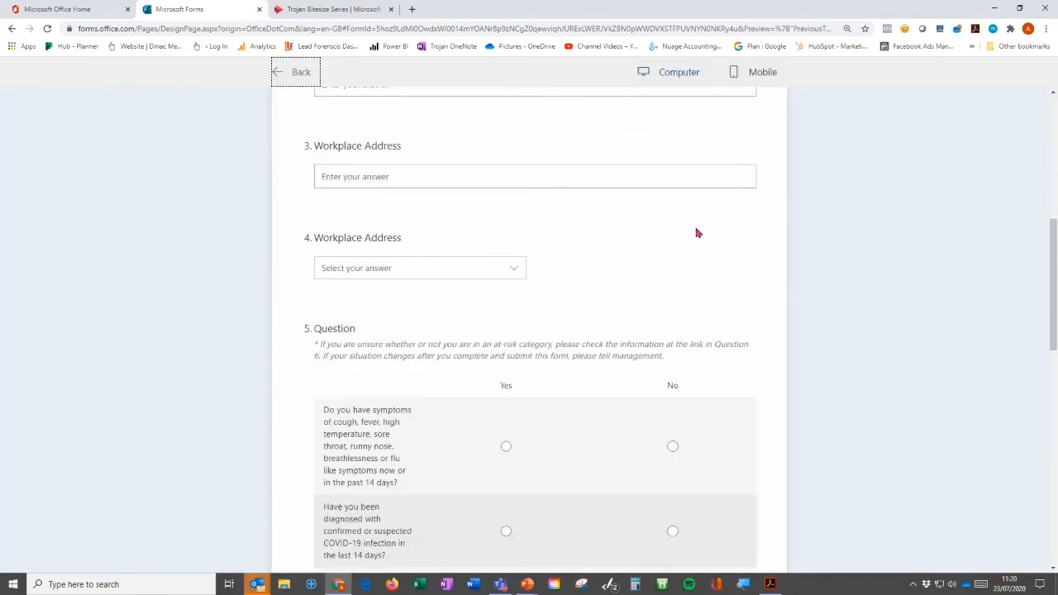
pyautogui.scroll(-7, 581, 313)
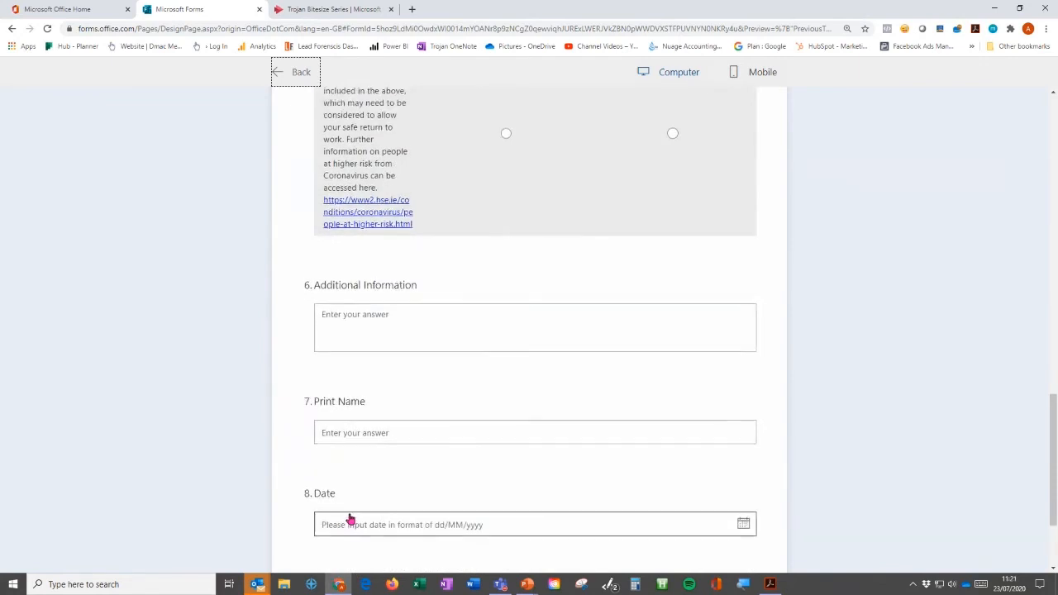
pyautogui.scroll(1, 353, 494)
pyautogui.scroll(12, 353, 495)
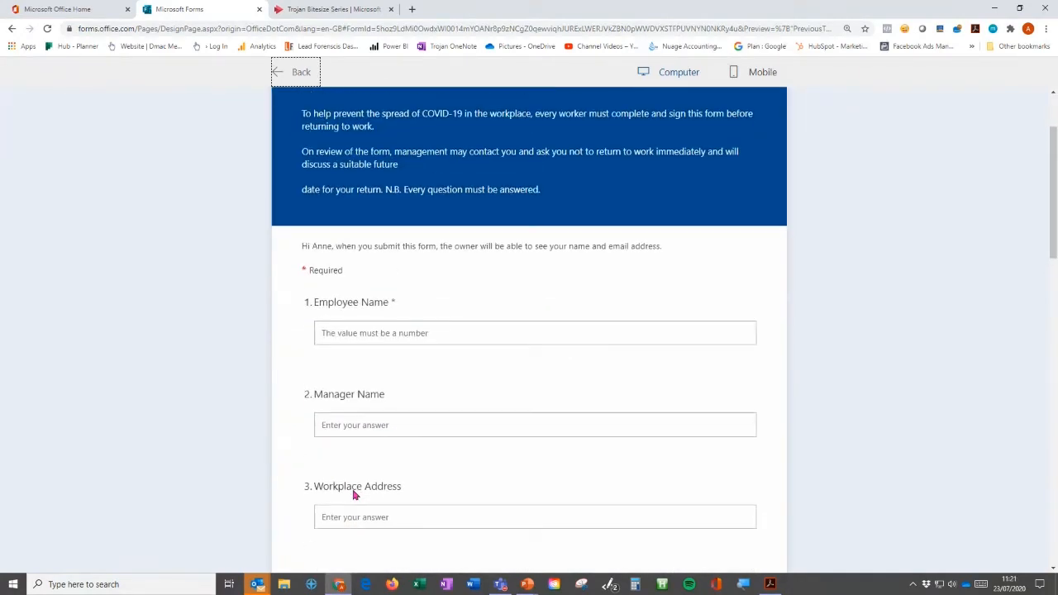
pyautogui.scroll(1, 353, 494)
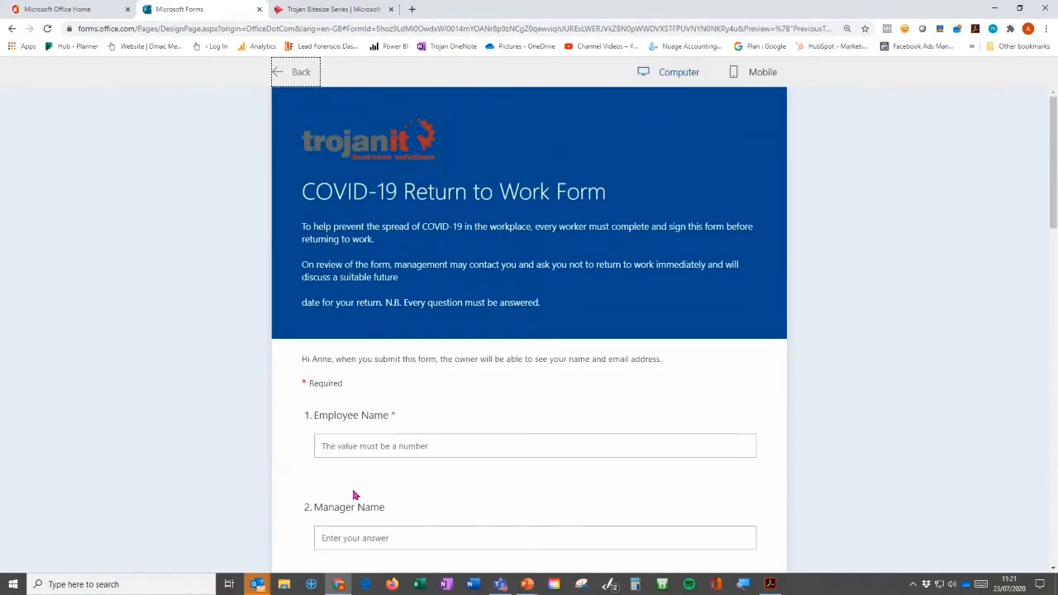
pyautogui.click(277, 74)
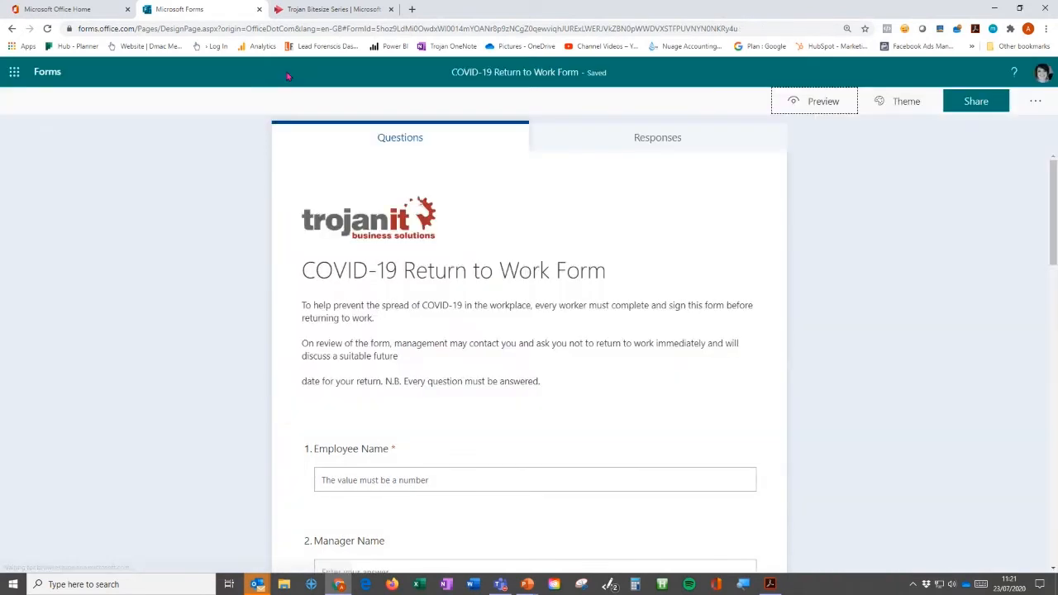
# Look through the form's questions in the editor and open the form's settings
pyautogui.scroll(-14, 573, 406)
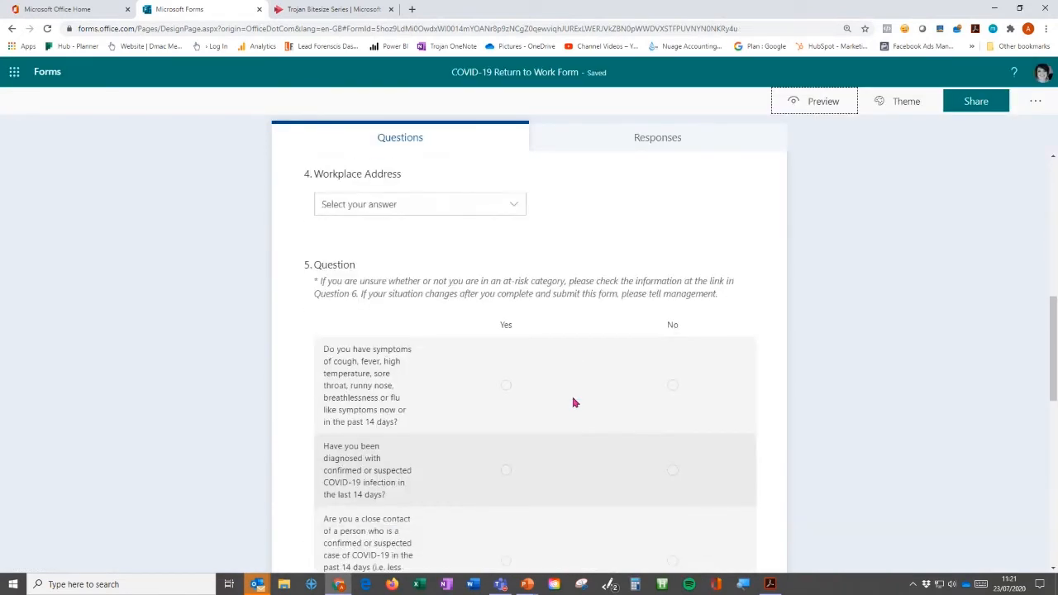
pyautogui.scroll(5, 575, 403)
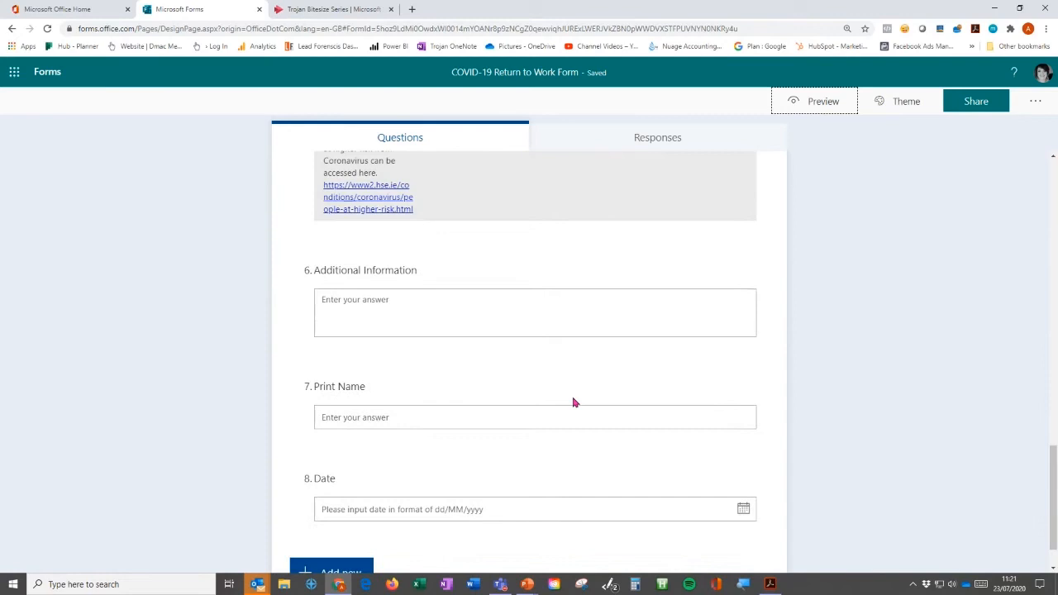
pyautogui.scroll(10, 575, 402)
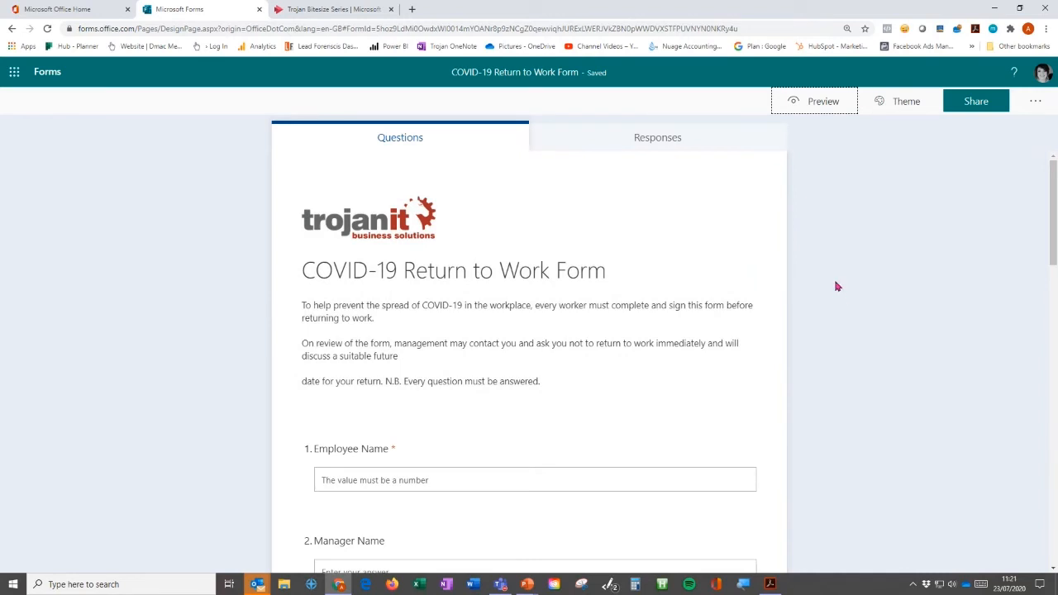
pyautogui.click(1037, 102)
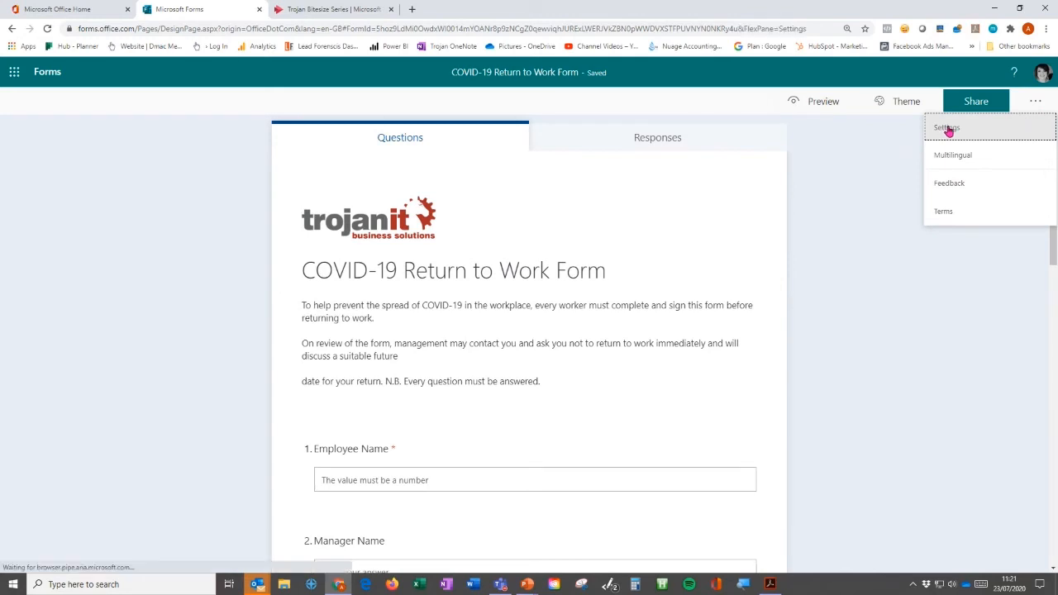
pyautogui.click(949, 131)
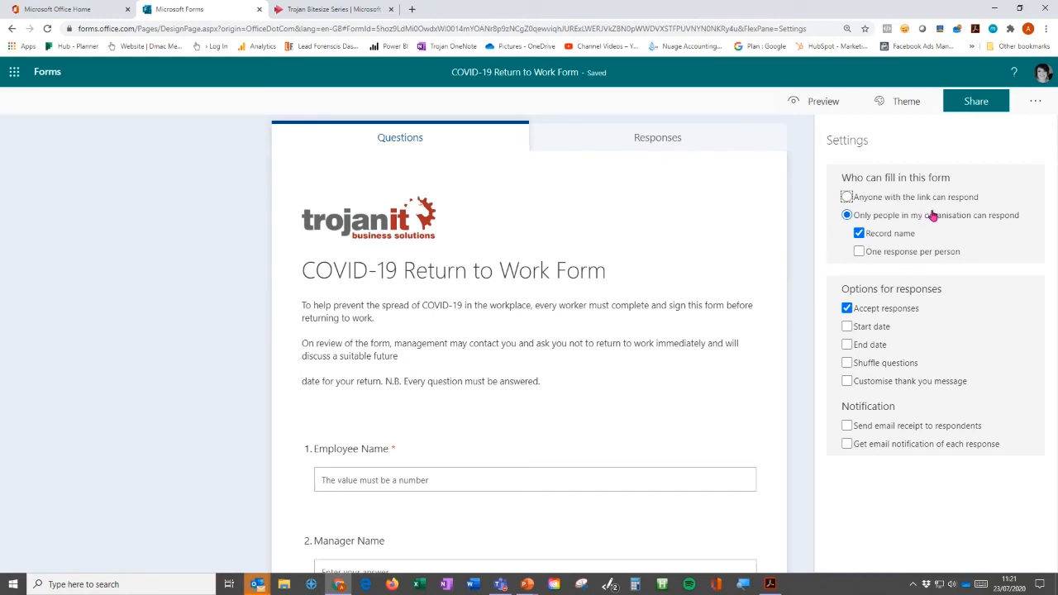
# Try allowing anyone with the link to respond, restore access to only people in the organisation, and look over the form's questions
pyautogui.click(848, 197)
pyautogui.click(848, 215)
pyautogui.scroll(-1, 716, 351)
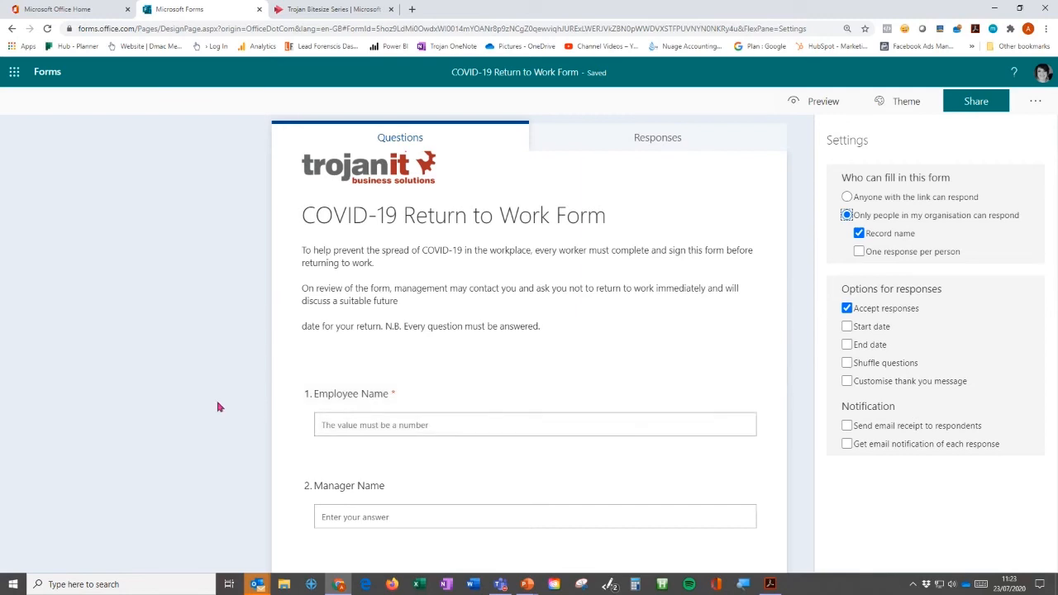
pyautogui.scroll(-15, 220, 402)
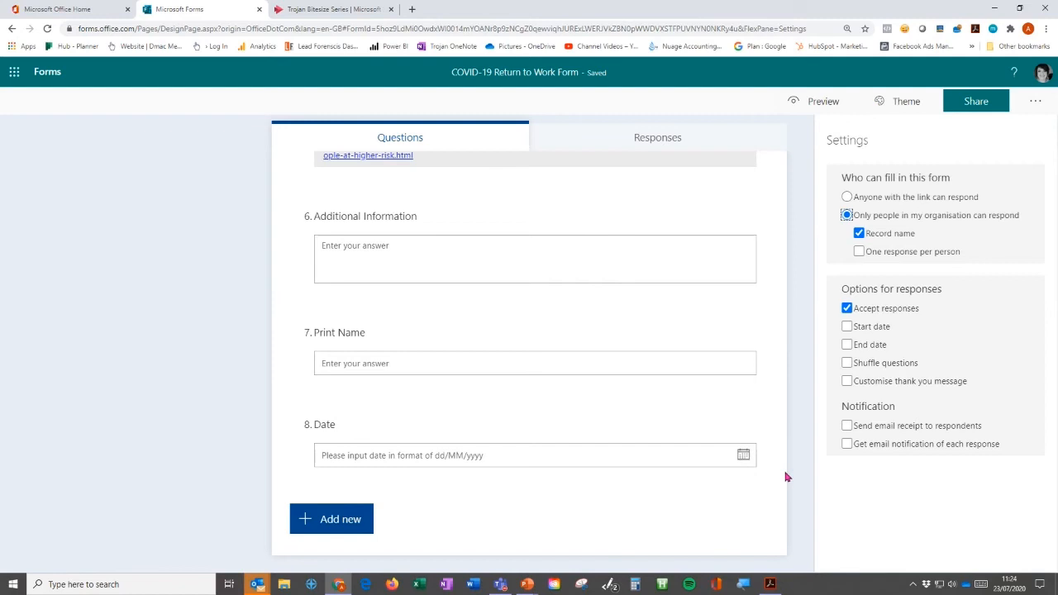
pyautogui.scroll(5, 787, 477)
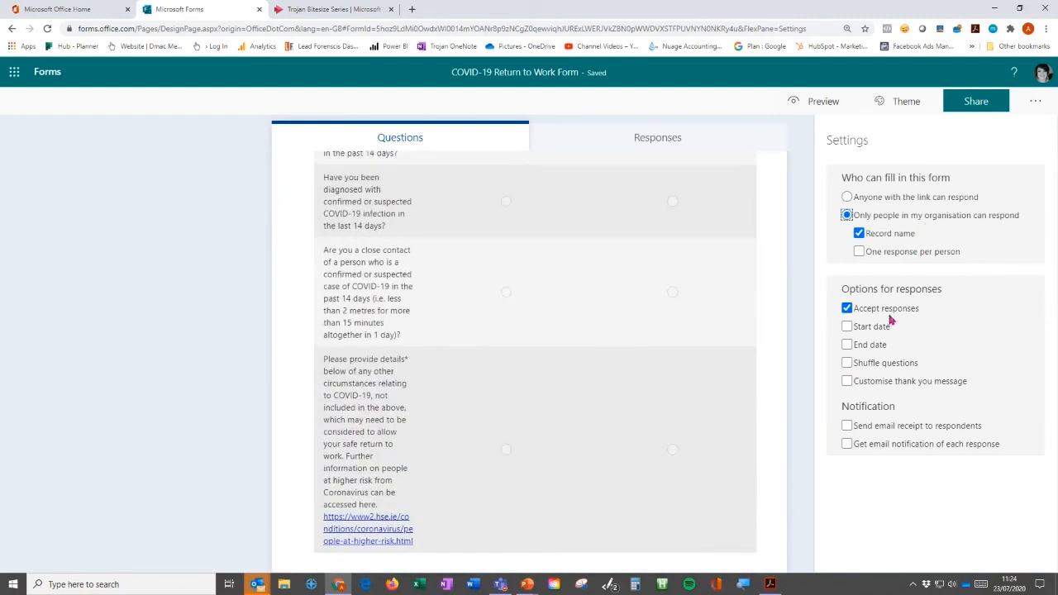
# Turn off accepting responses, check the message to recipients field, and turn accepting responses on again
pyautogui.click(847, 309)
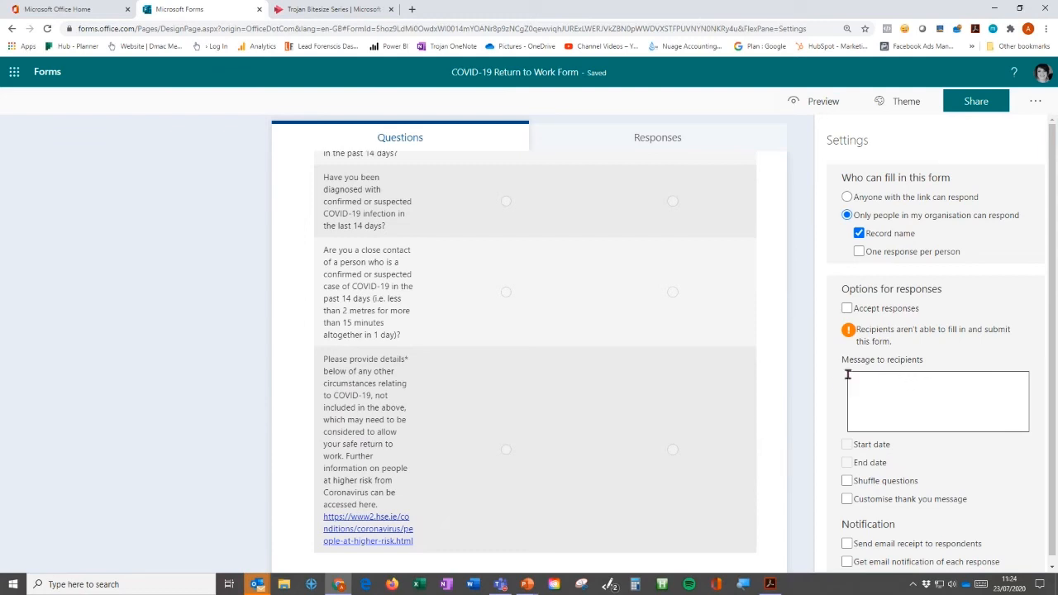
pyautogui.click(884, 375)
pyautogui.click(846, 308)
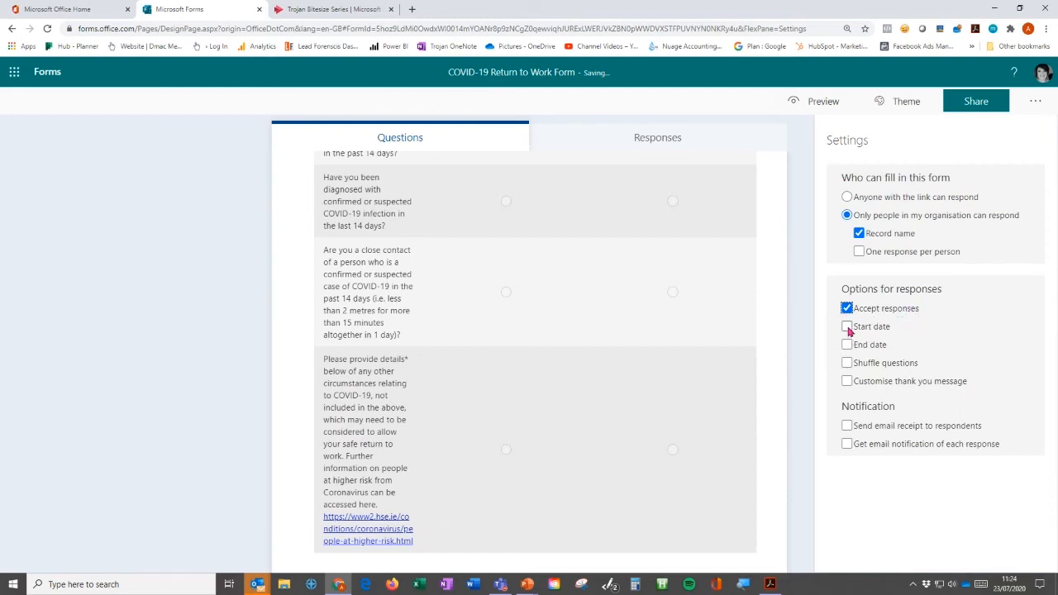
# Try the start date and end date options for responses, and turn both off again
pyautogui.click(846, 326)
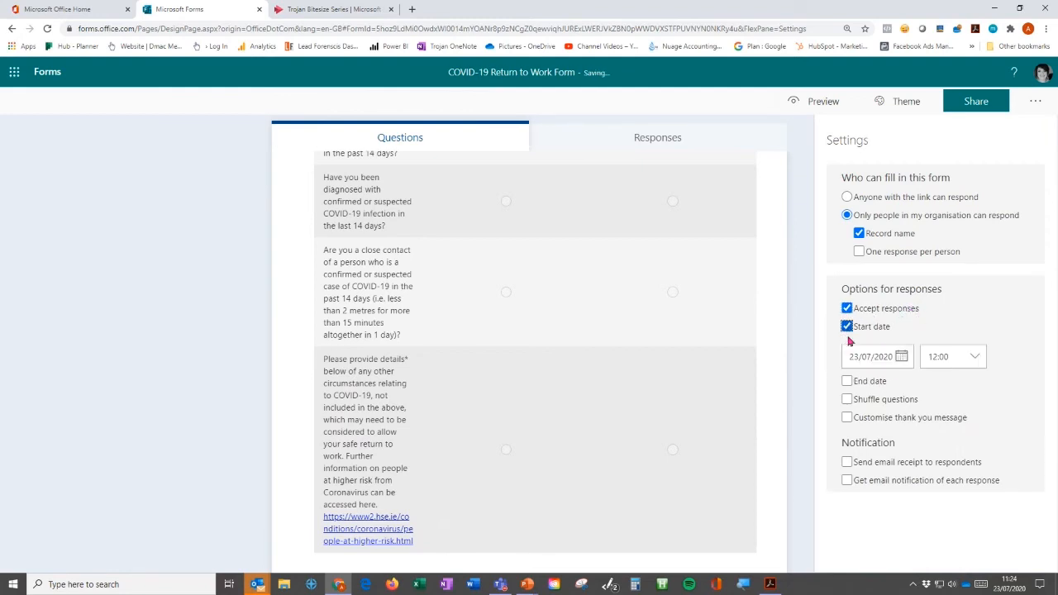
pyautogui.click(847, 381)
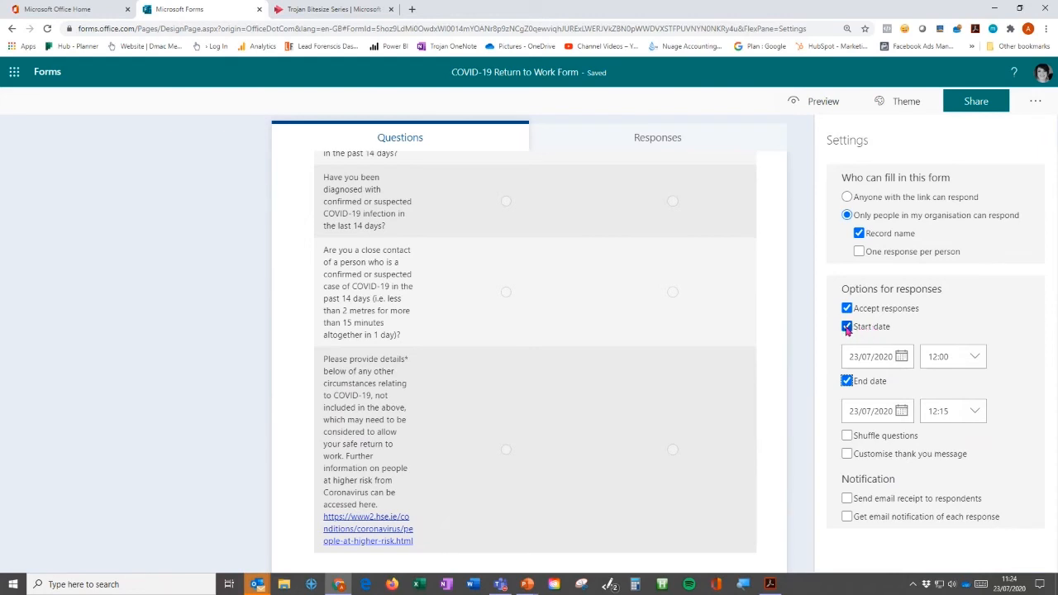
pyautogui.click(847, 328)
pyautogui.click(847, 345)
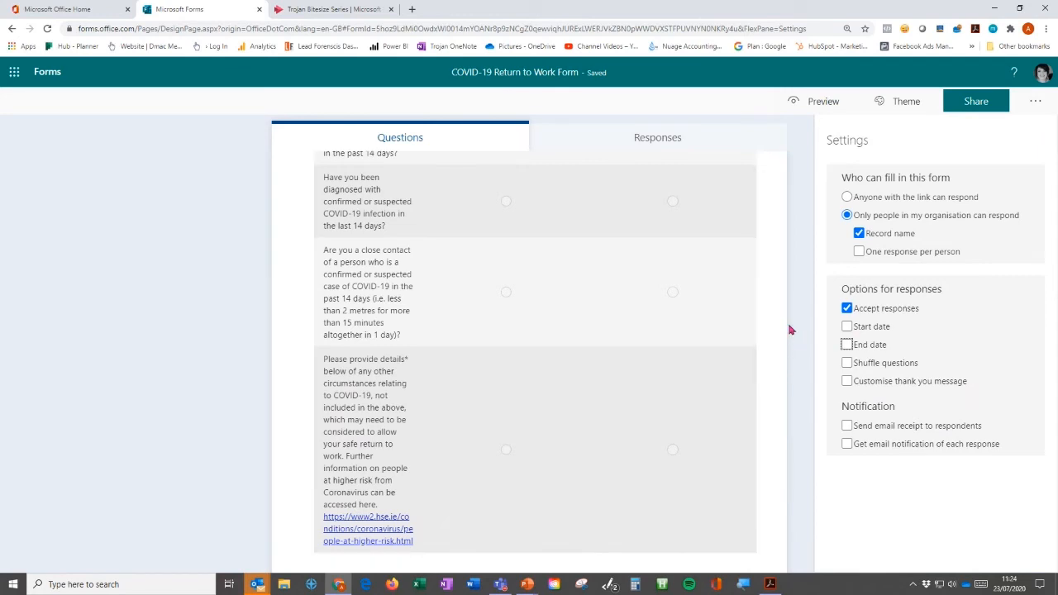
# Try the customised thank you message option, check its text field, and turn the option off again
pyautogui.click(848, 381)
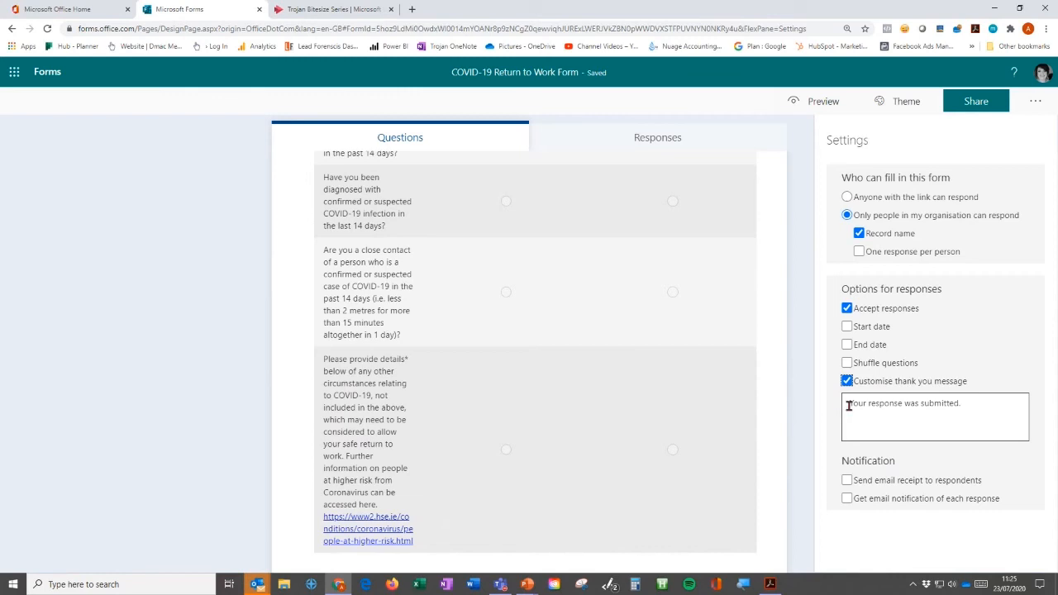
pyautogui.tripleClick(981, 404)
pyautogui.click(982, 403)
pyautogui.click(847, 382)
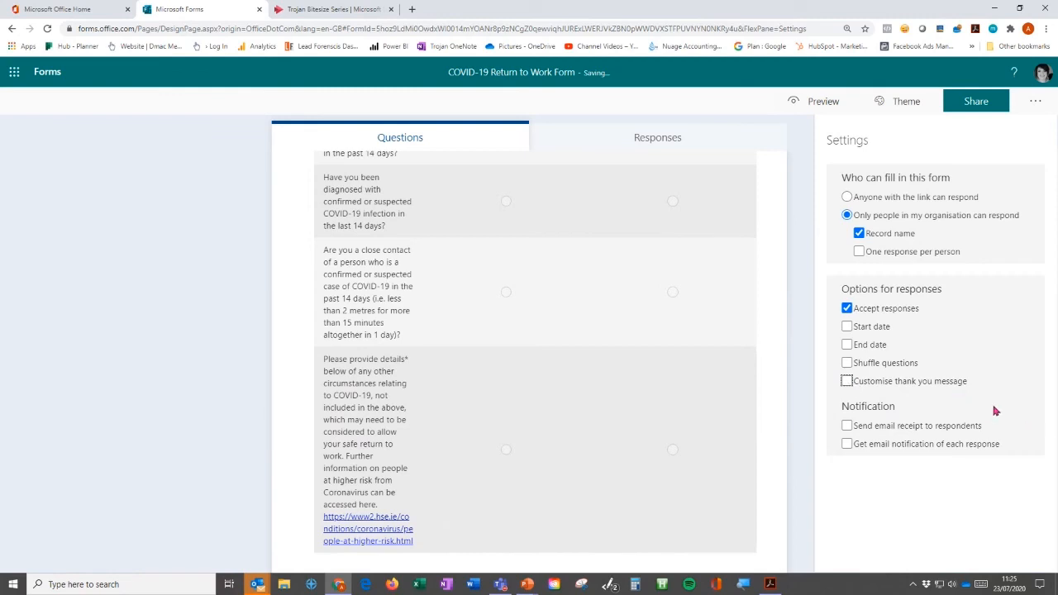
# Enable email receipts to respondents and email notification of each response, and close the settings
pyautogui.click(847, 427)
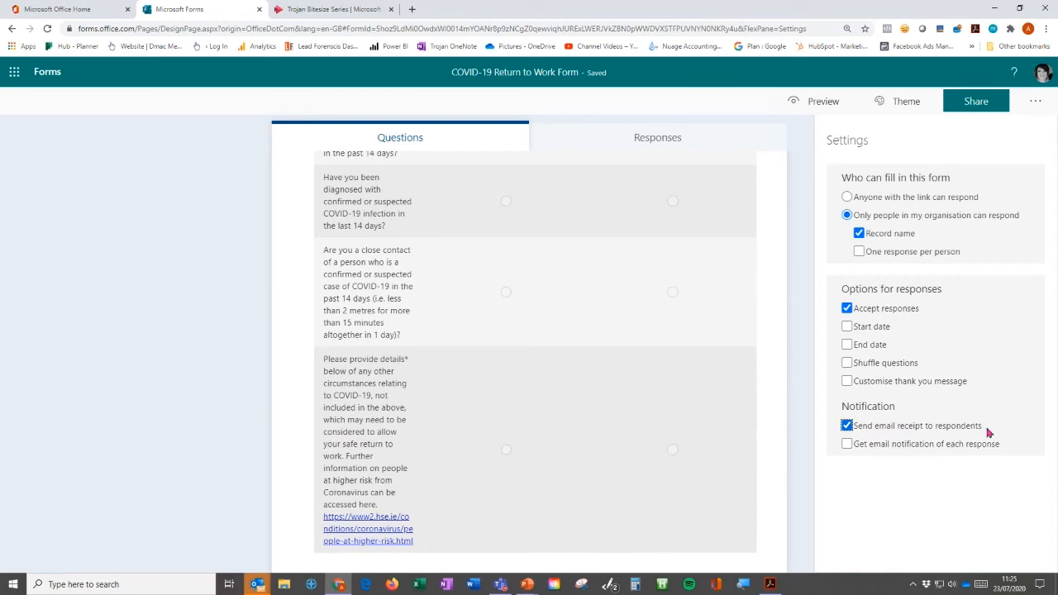
pyautogui.click(848, 445)
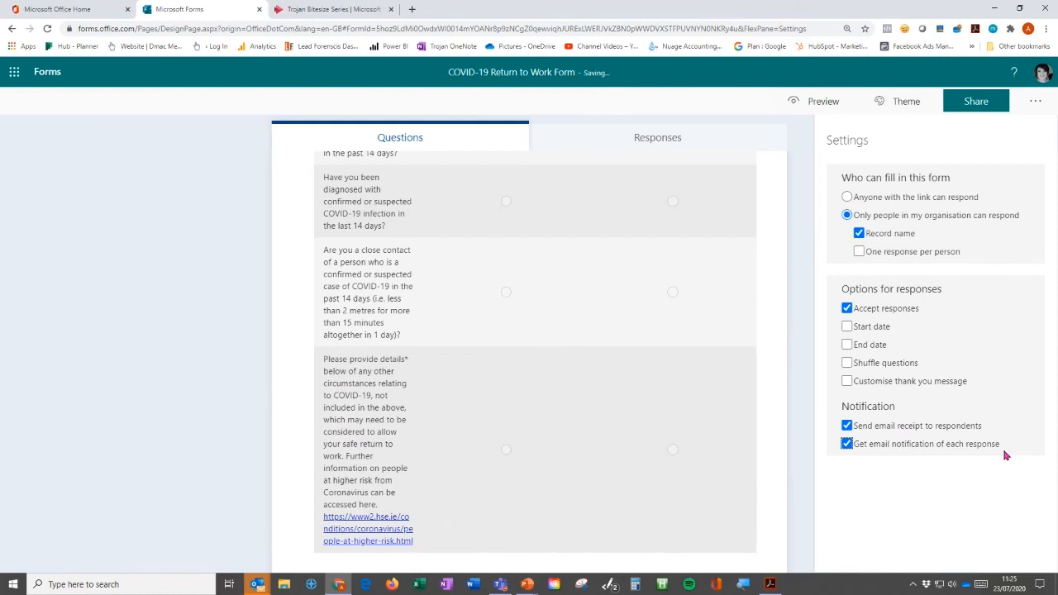
pyautogui.click(807, 472)
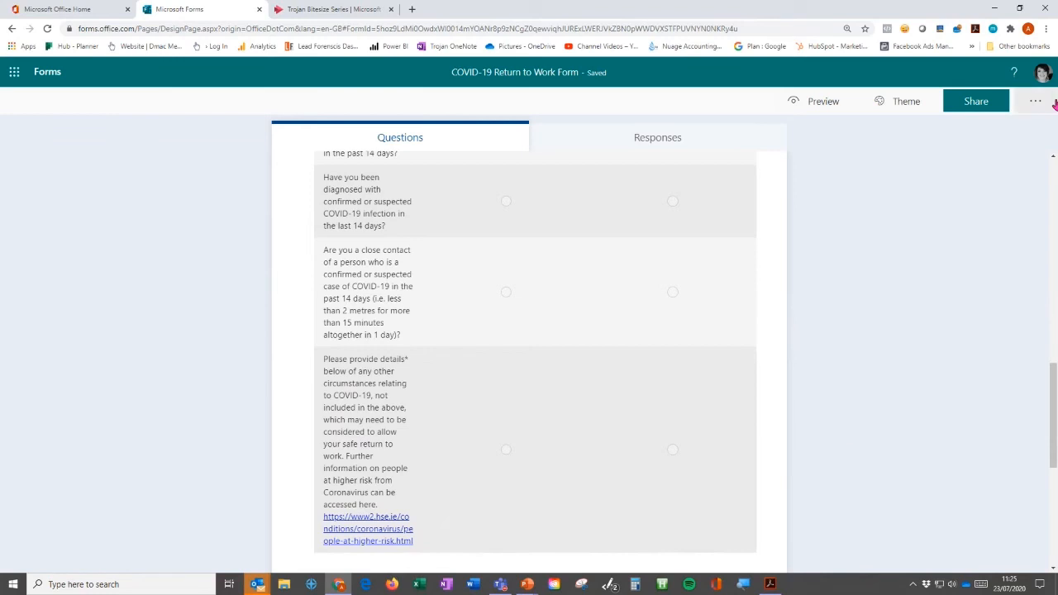
# Open the form's sharing options and copy the response link for people in the organisation
pyautogui.click(977, 104)
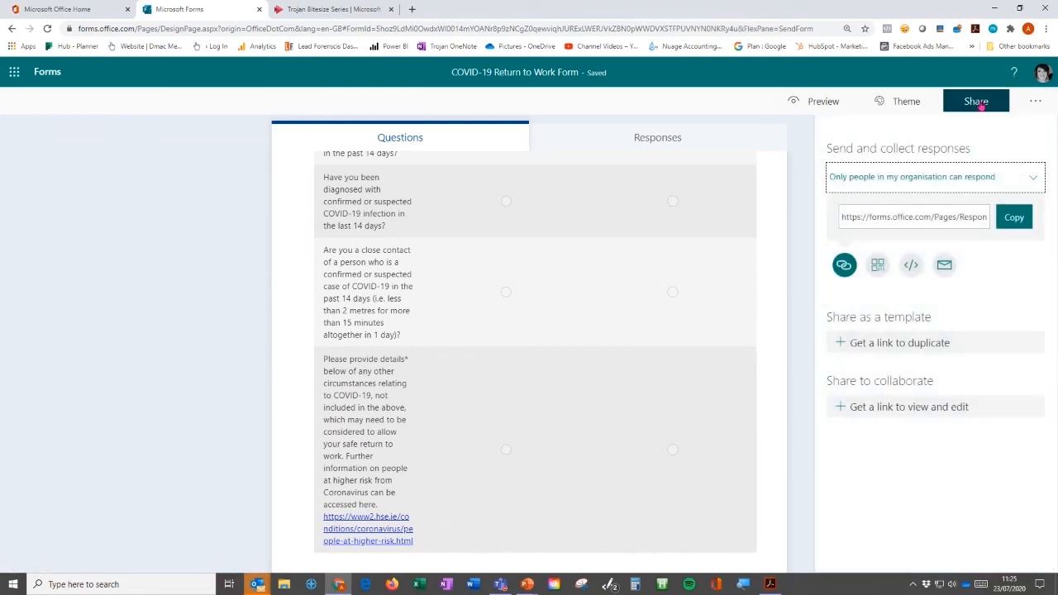
pyautogui.click(1013, 220)
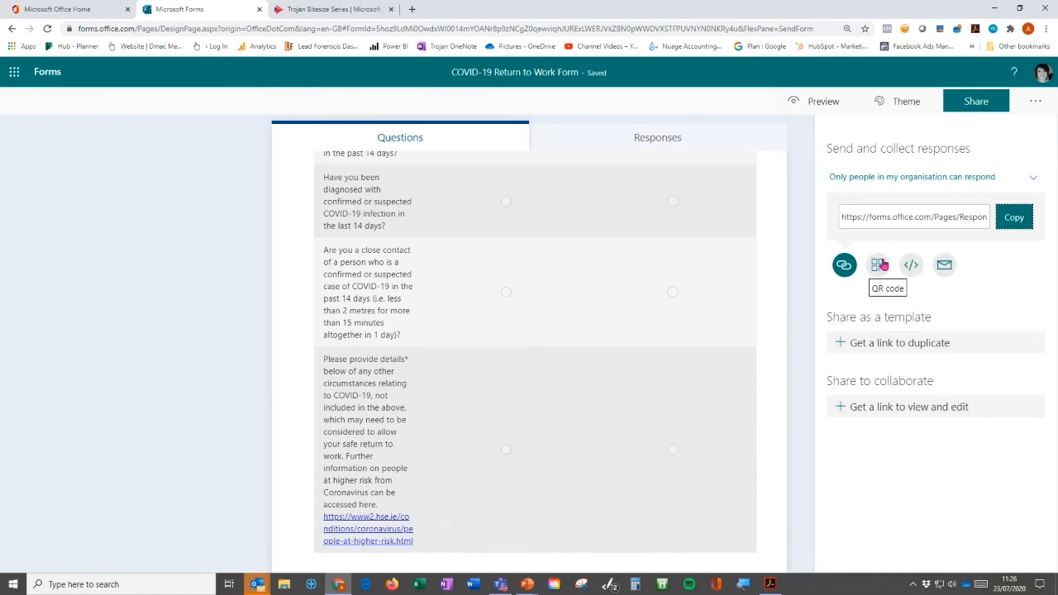
# Create an Outlook email draft sharing the form's link, check its recipient field and link, and close it without saving
pyautogui.click(945, 266)
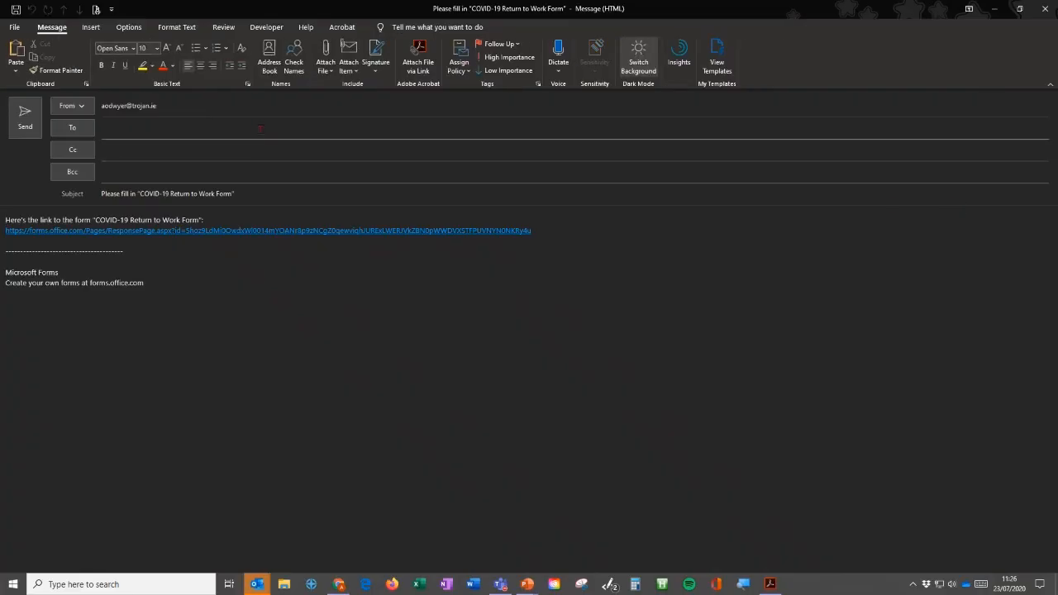
pyautogui.click(261, 128)
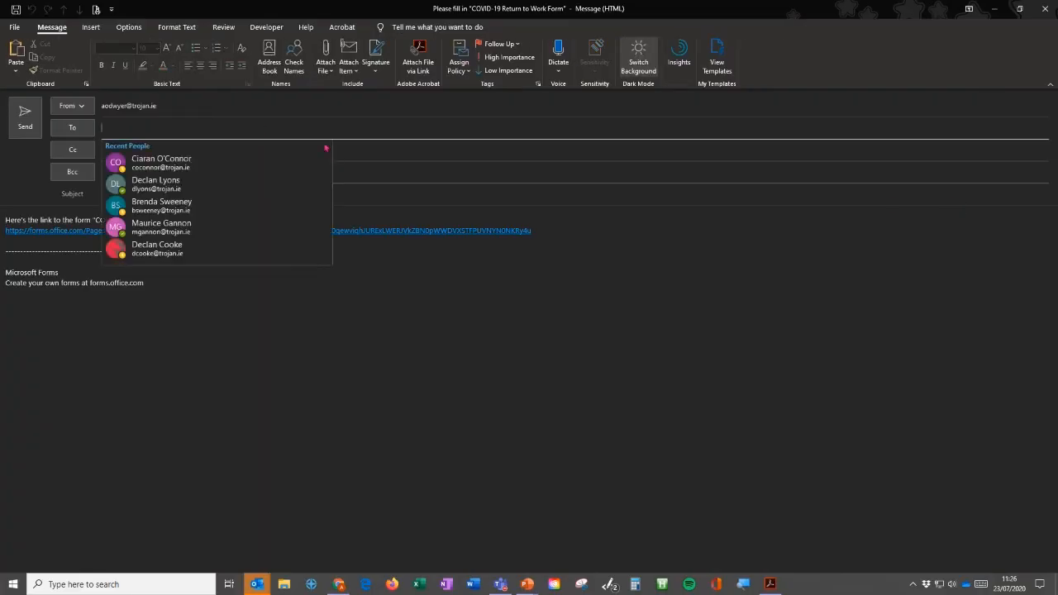
pyautogui.click(638, 235)
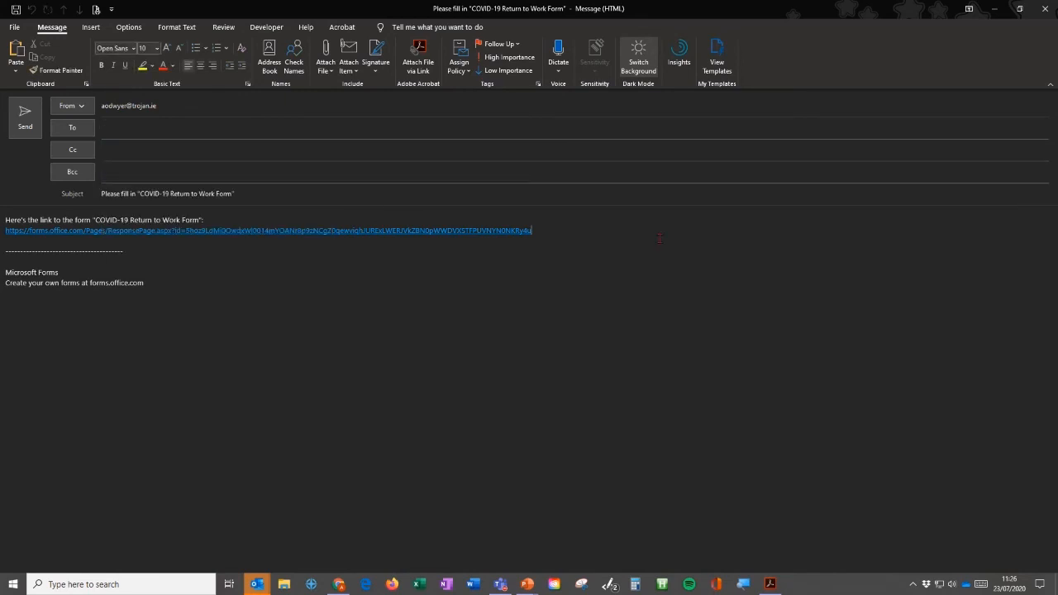
pyautogui.click(1044, 8)
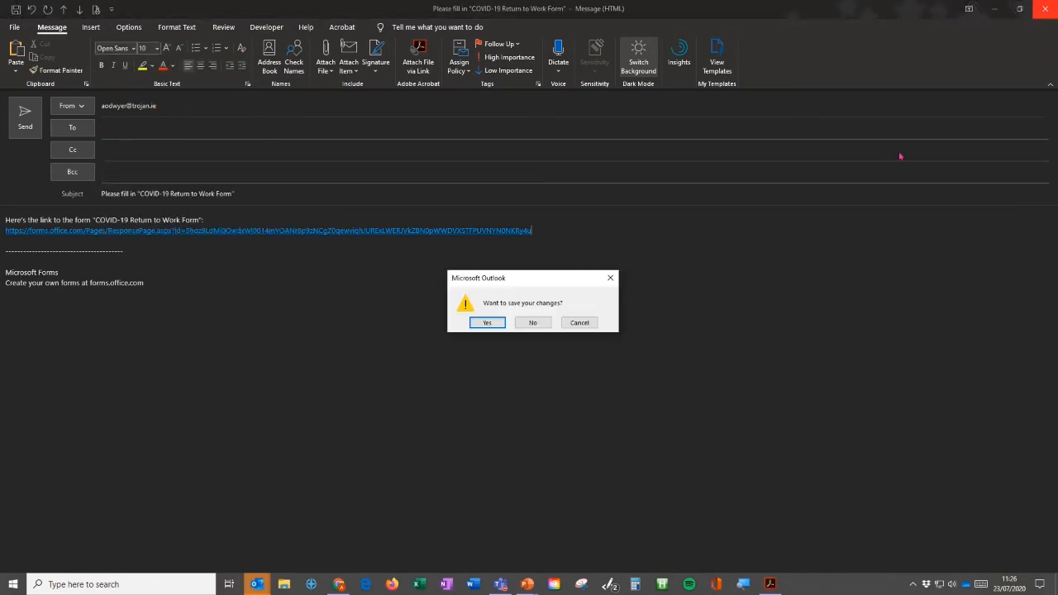
pyautogui.click(538, 324)
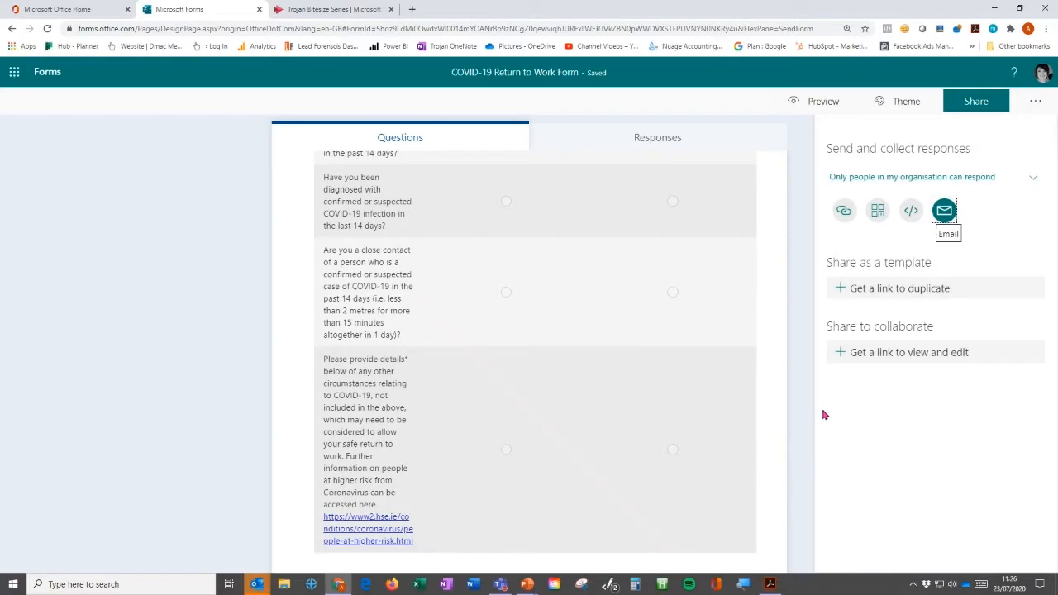
# Test the Employee Name question in the preview by entering a first name, and return to editing the form
pyautogui.click(814, 99)
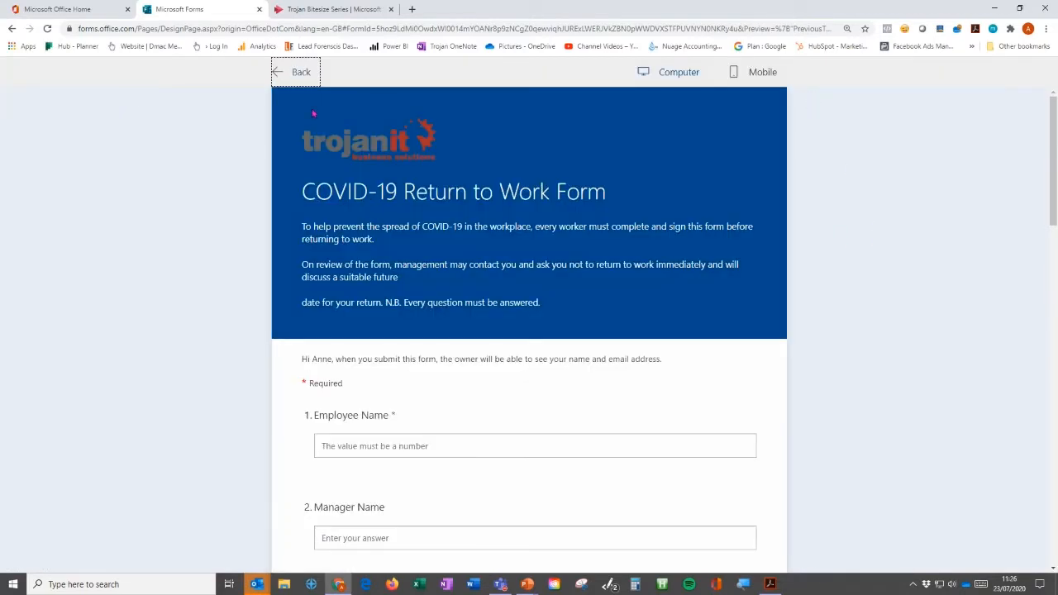
pyautogui.scroll(-2, 419, 319)
pyautogui.click(398, 285)
pyautogui.write('Anne')
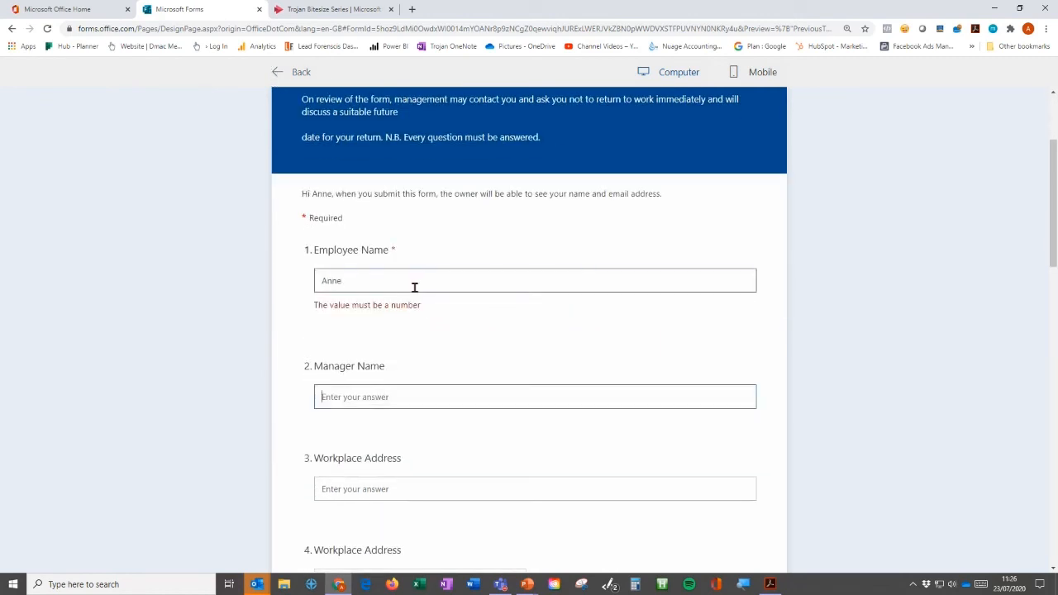
pyautogui.click(414, 288)
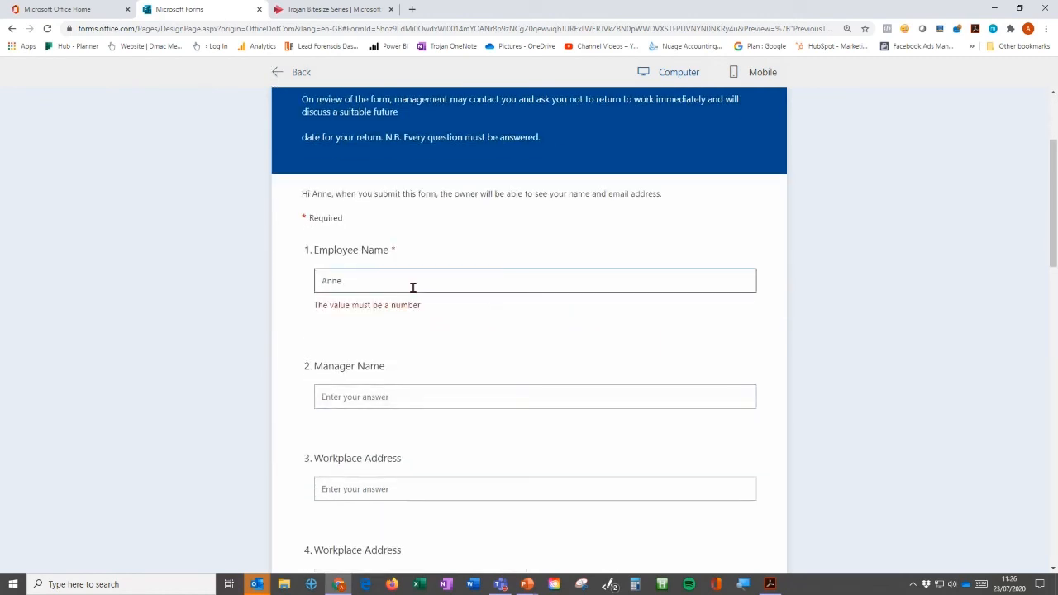
pyautogui.click(295, 72)
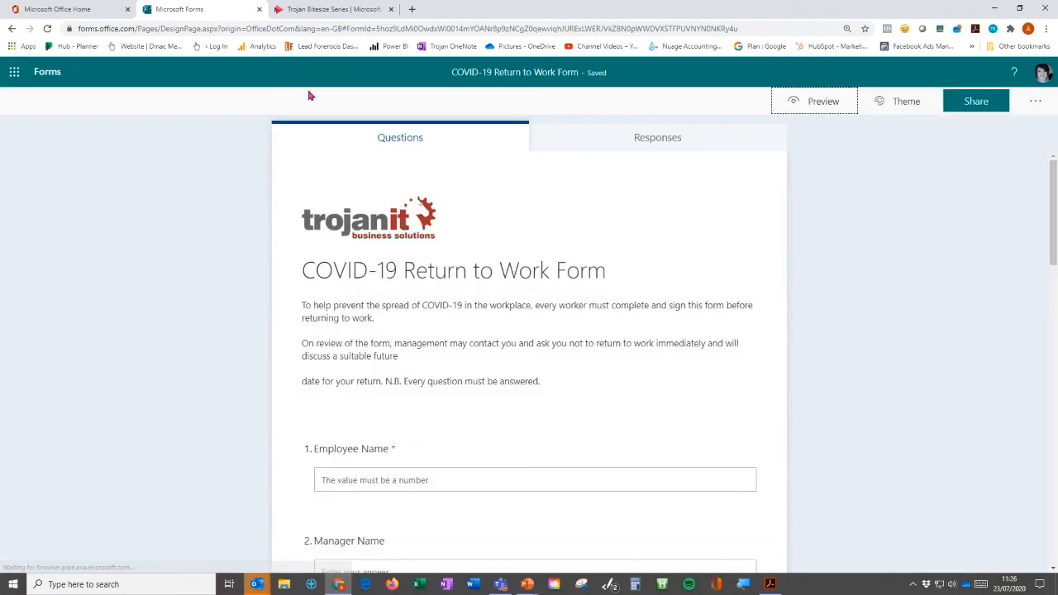
# Remove the number restriction from the Employee Name question and finish editing it
pyautogui.click(496, 300)
pyautogui.click(571, 378)
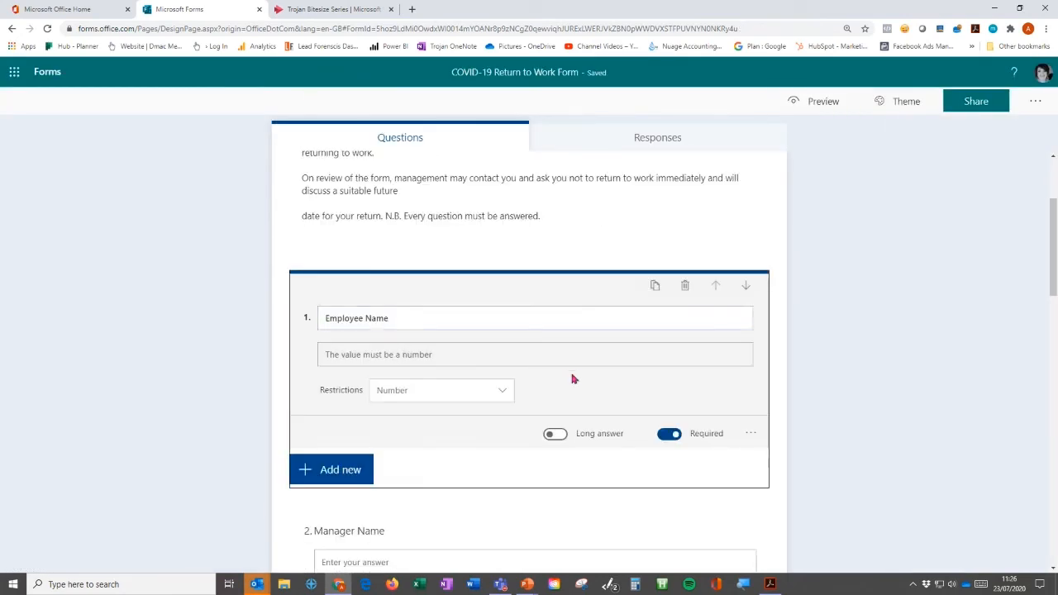
pyautogui.click(751, 434)
pyautogui.click(772, 472)
pyautogui.click(829, 400)
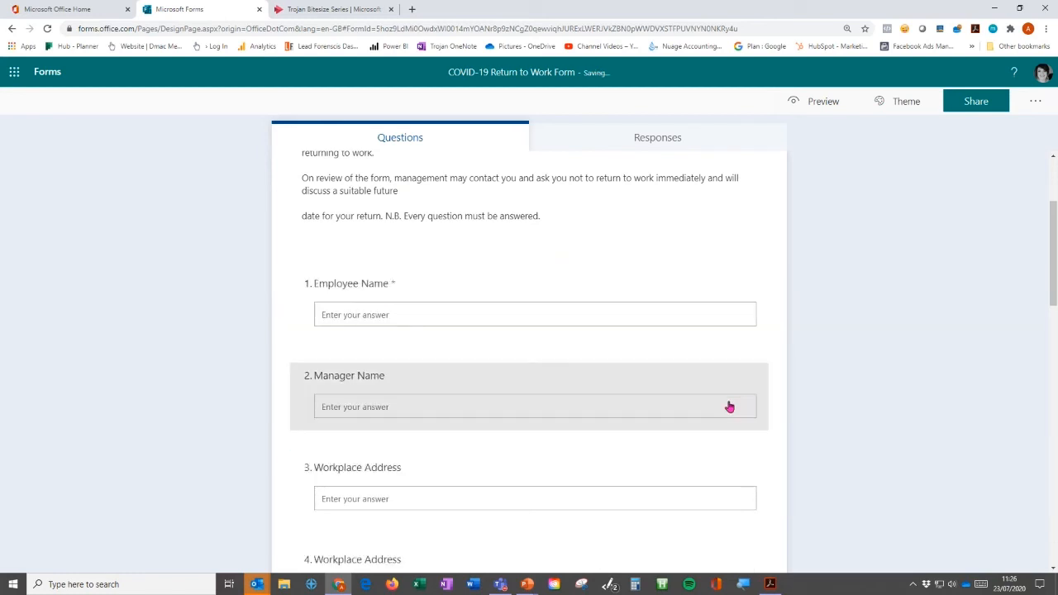
# Preview the form again and enter the employee's first name and the manager's first name
pyautogui.scroll(2, 826, 248)
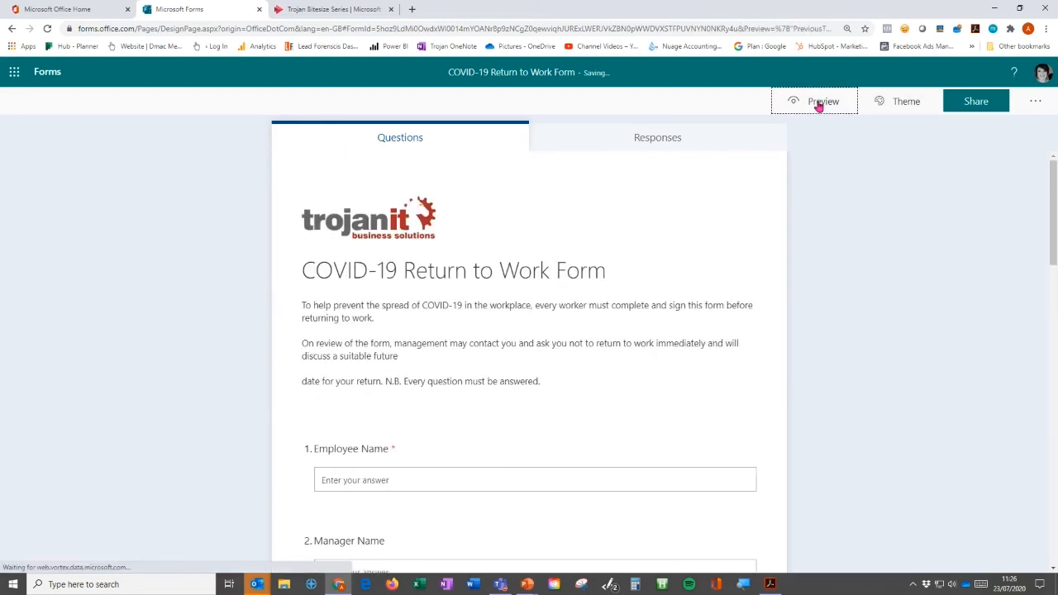
pyautogui.click(818, 102)
pyautogui.scroll(-2, 439, 314)
pyautogui.click(452, 280)
pyautogui.write('Anne')
pyautogui.press('Tab')
pyautogui.write('De')
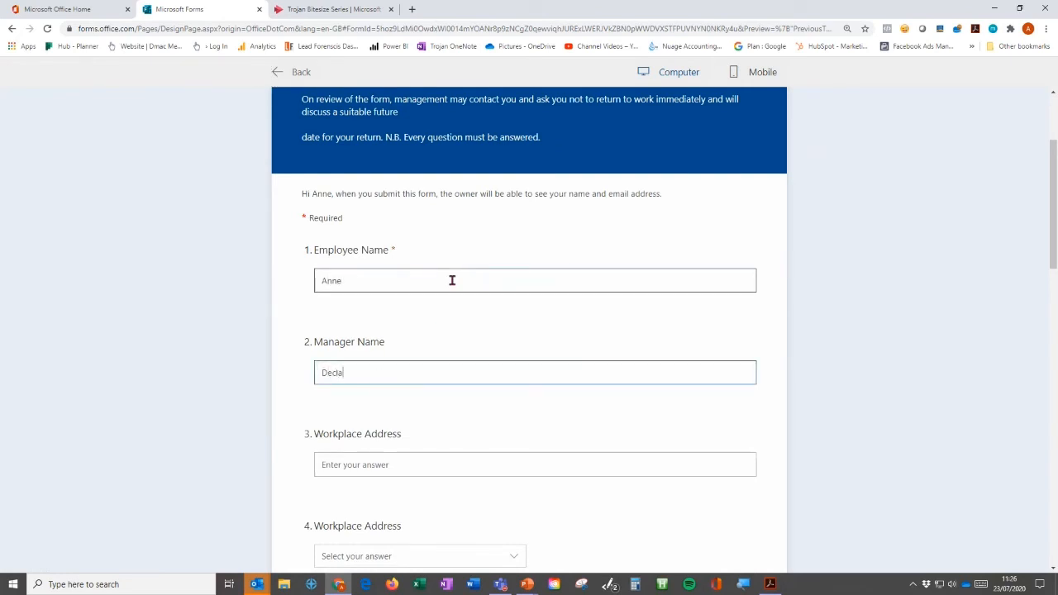
# Choose a workplace address from the answer list of question 4
pyautogui.scroll(-3, 432, 323)
pyautogui.click(416, 340)
pyautogui.click(413, 356)
# Answer No to all four COVID-19 statements in question 5
pyautogui.scroll(-2, 413, 357)
pyautogui.click(673, 349)
pyautogui.click(672, 433)
pyautogui.click(672, 524)
pyautogui.scroll(-3, 670, 517)
pyautogui.click(672, 407)
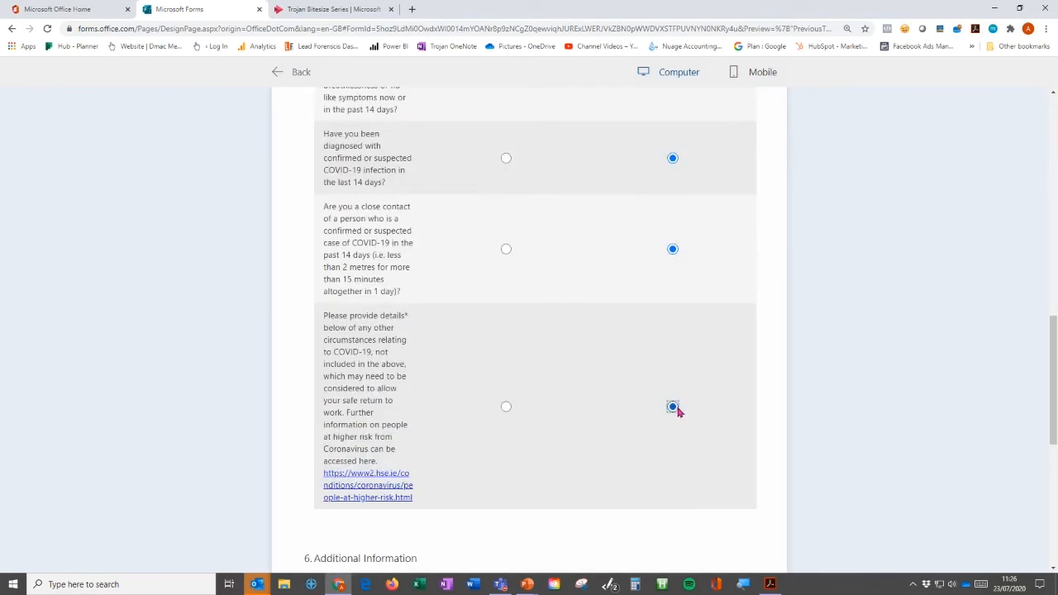
# Enter the employee's first name under Print Name and set the Date question to today, 23/07/2020
pyautogui.scroll(-4, 676, 409)
pyautogui.click(413, 377)
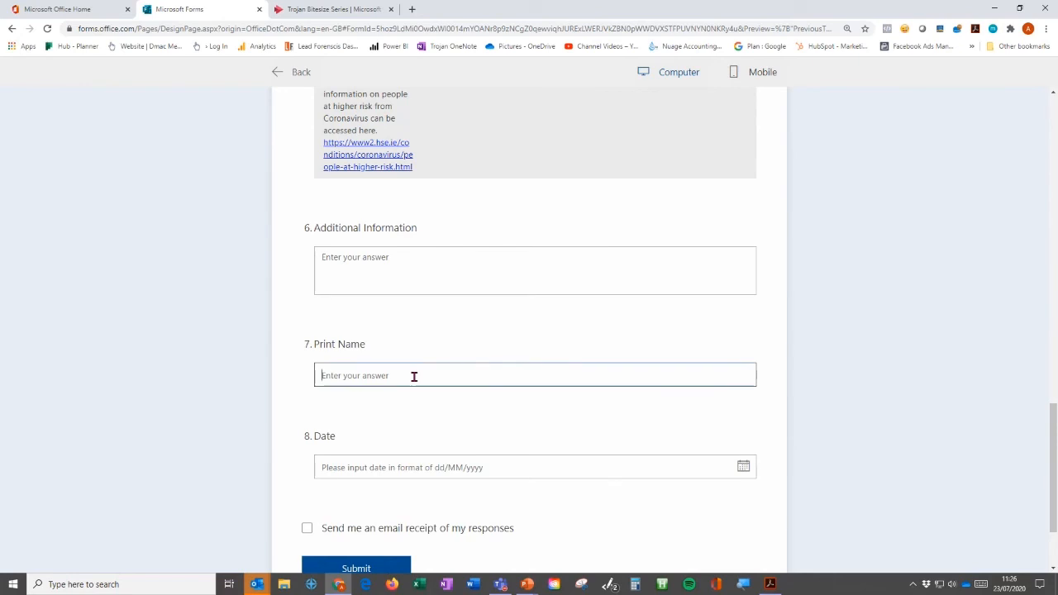
pyautogui.write('Anne')
pyautogui.press('Tab')
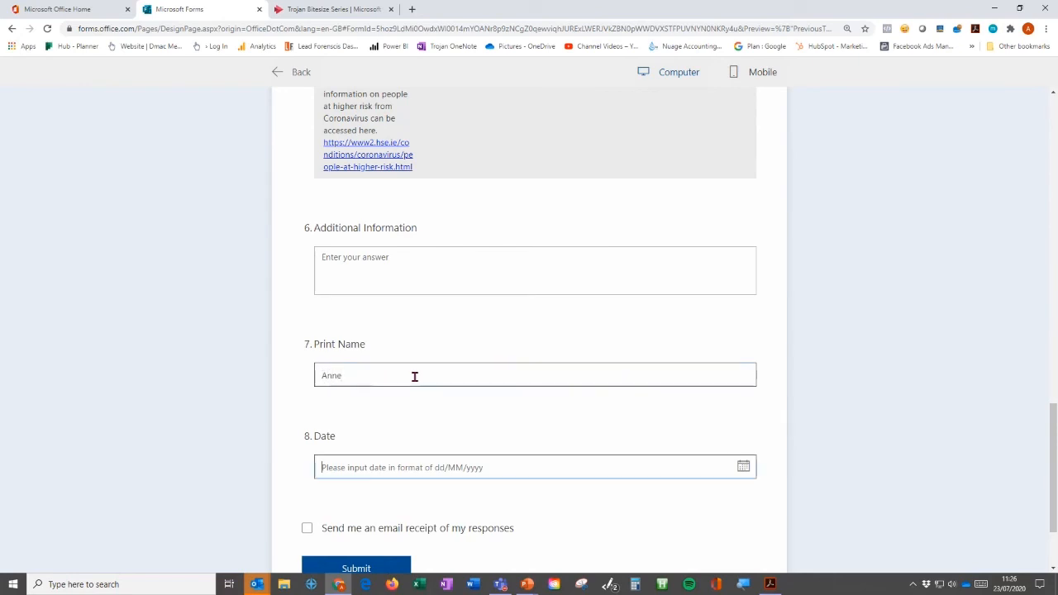
pyautogui.click(743, 467)
pyautogui.scroll(-2, 460, 494)
pyautogui.click(376, 536)
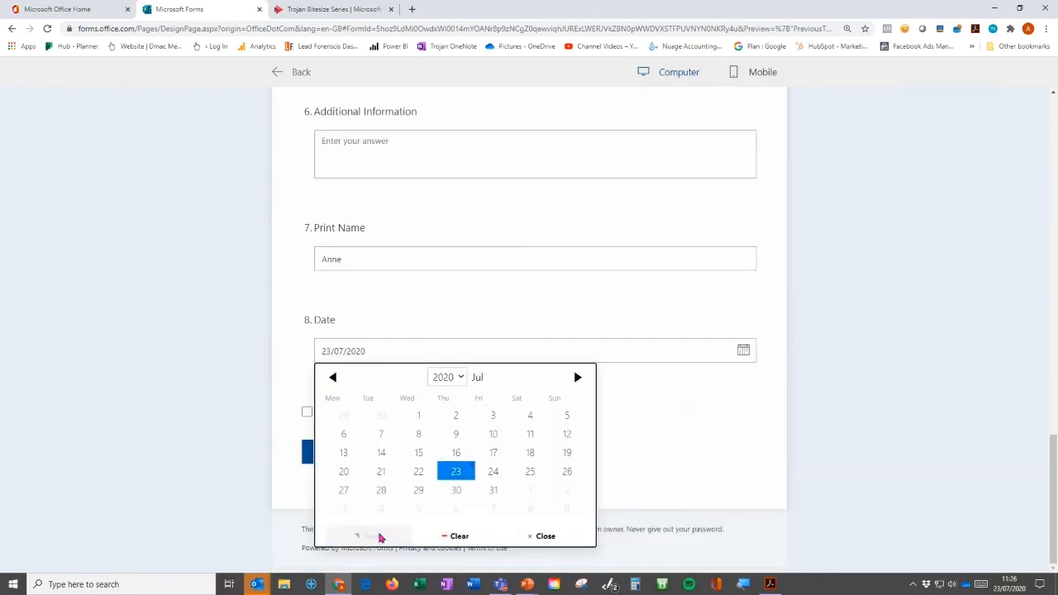
# Request an email receipt of the responses, submit the form and return to the form editor
pyautogui.click(306, 412)
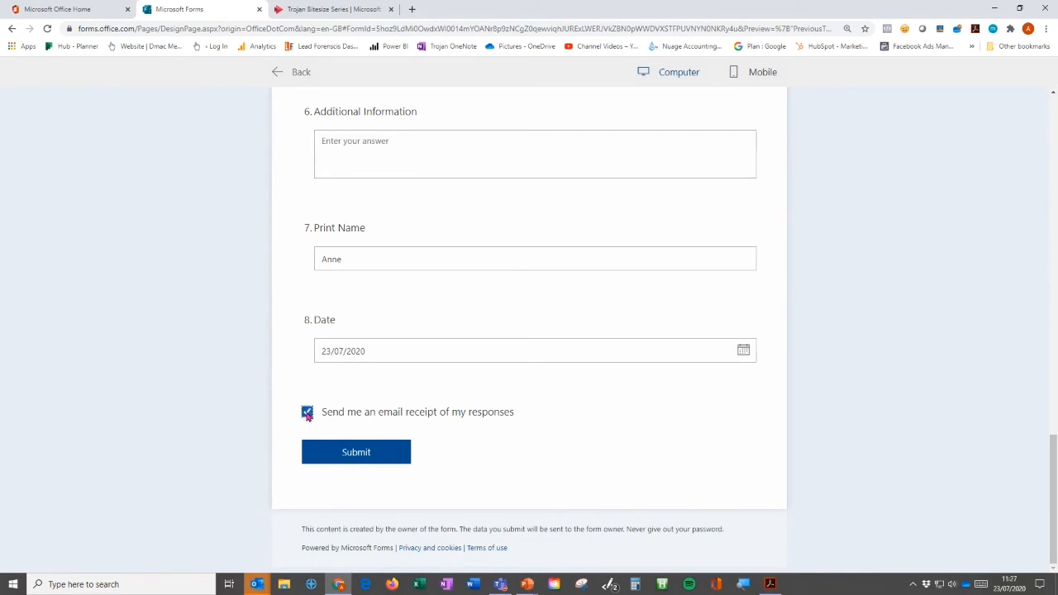
pyautogui.click(351, 453)
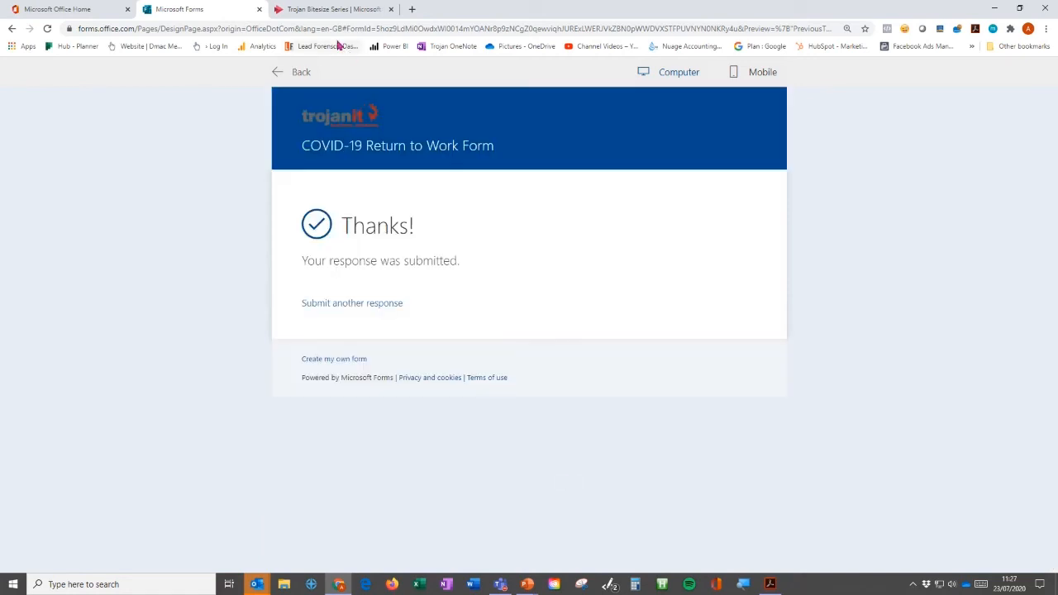
pyautogui.click(295, 73)
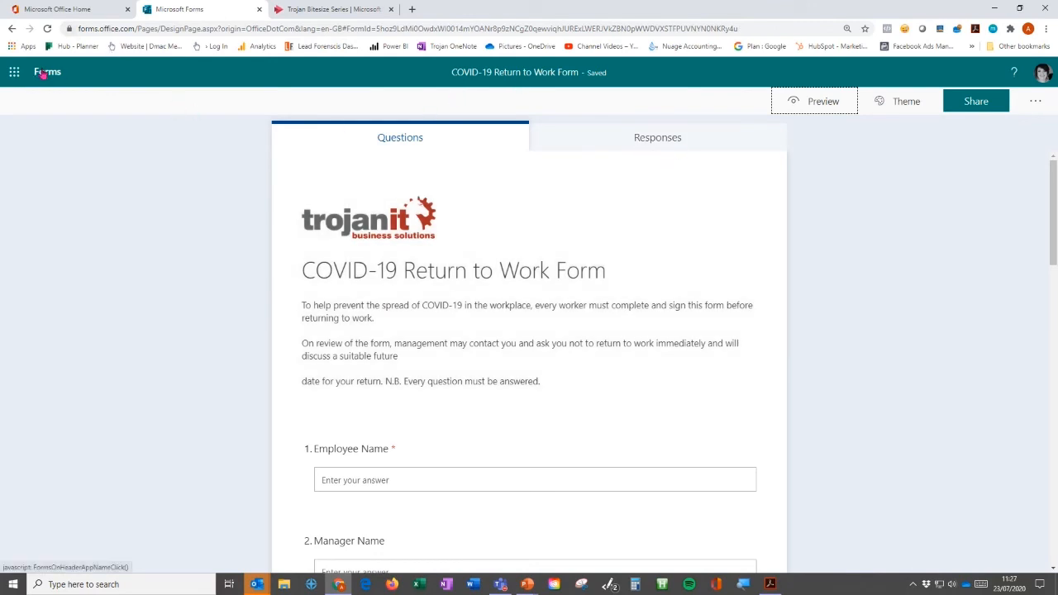
# Refresh the list of forms, reopen the COVID-19 Return to Work Form and look through its response summary
pyautogui.click(43, 72)
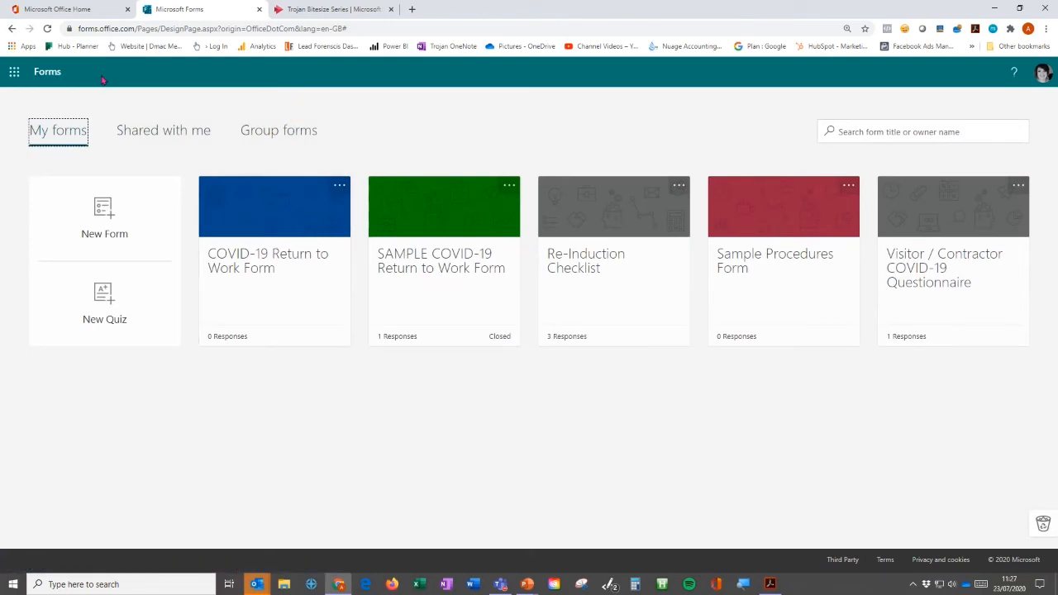
pyautogui.click(47, 28)
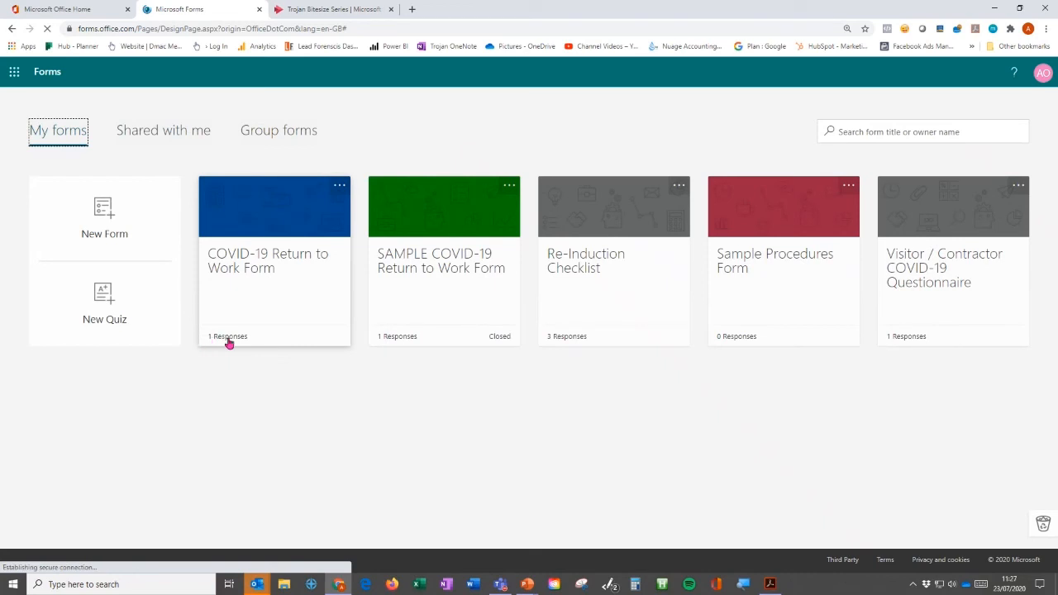
pyautogui.click(276, 277)
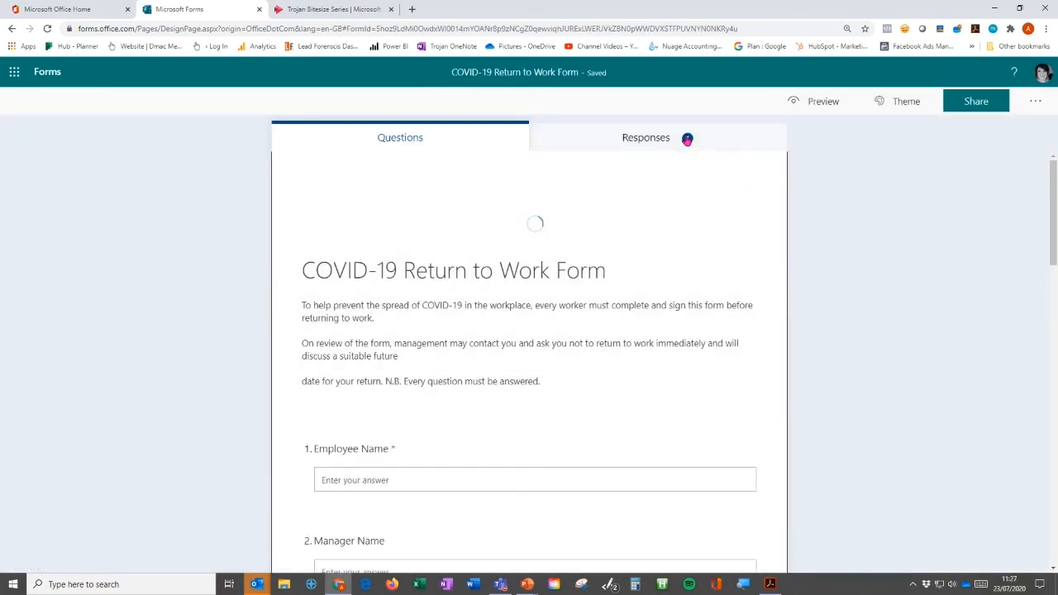
pyautogui.click(652, 139)
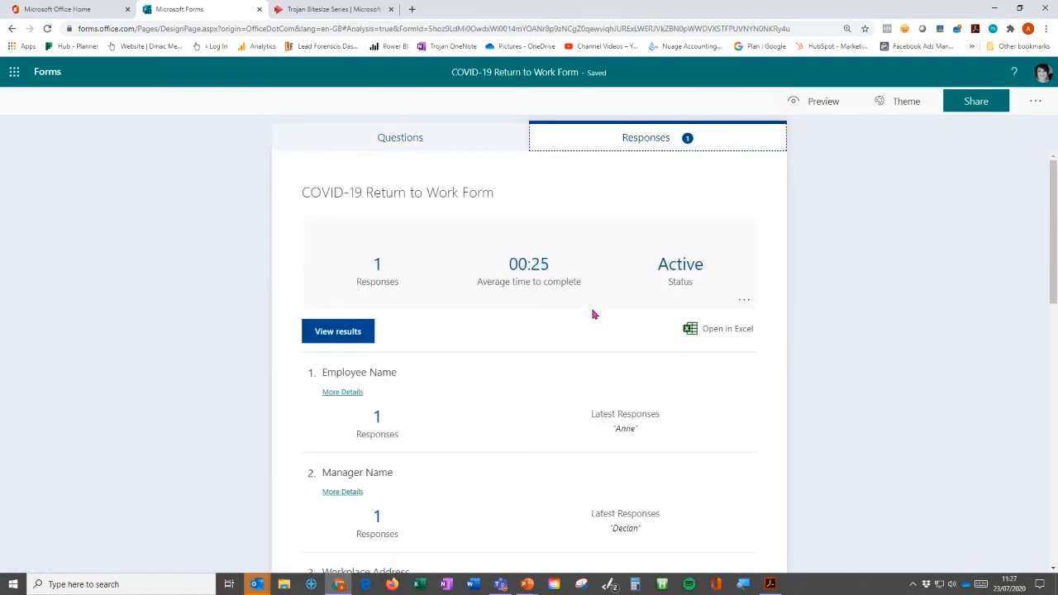
pyautogui.scroll(-5, 592, 314)
pyautogui.scroll(-5, 592, 314)
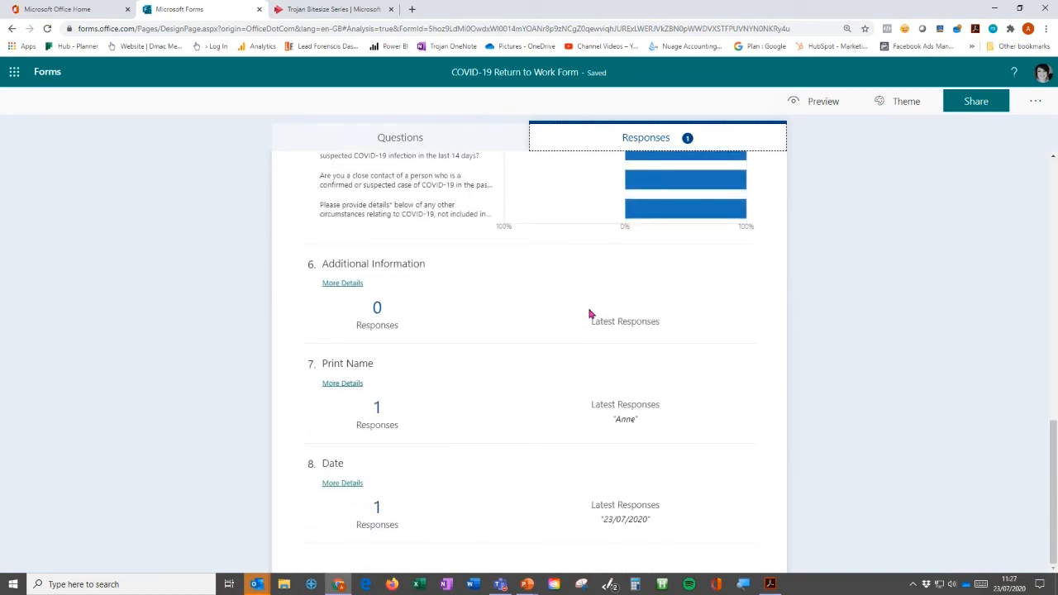
pyautogui.scroll(10, 624, 487)
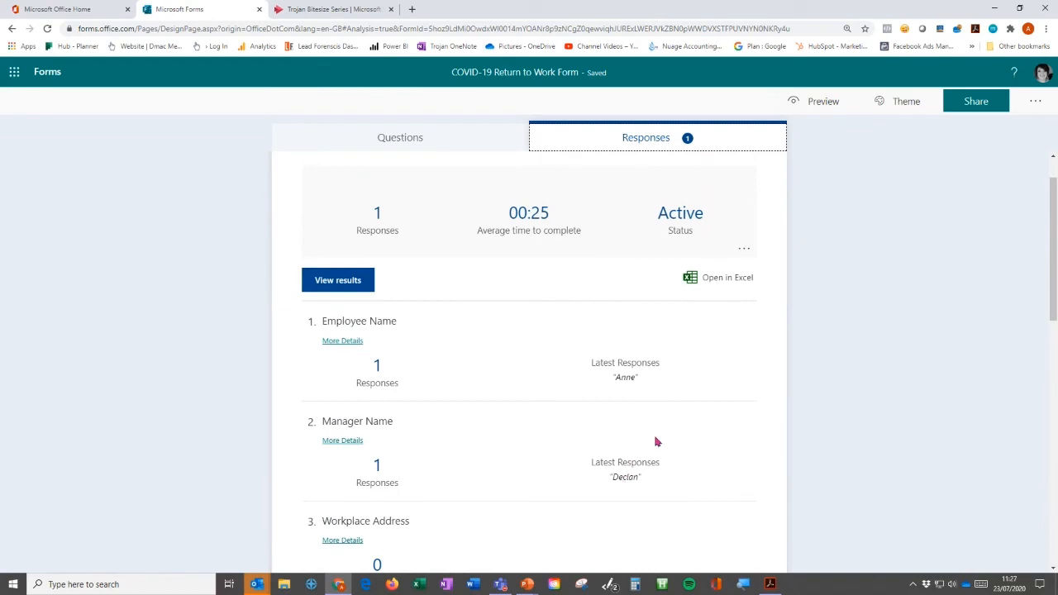
# Look over the print preview of the response summary and close it without saving
pyautogui.click(744, 252)
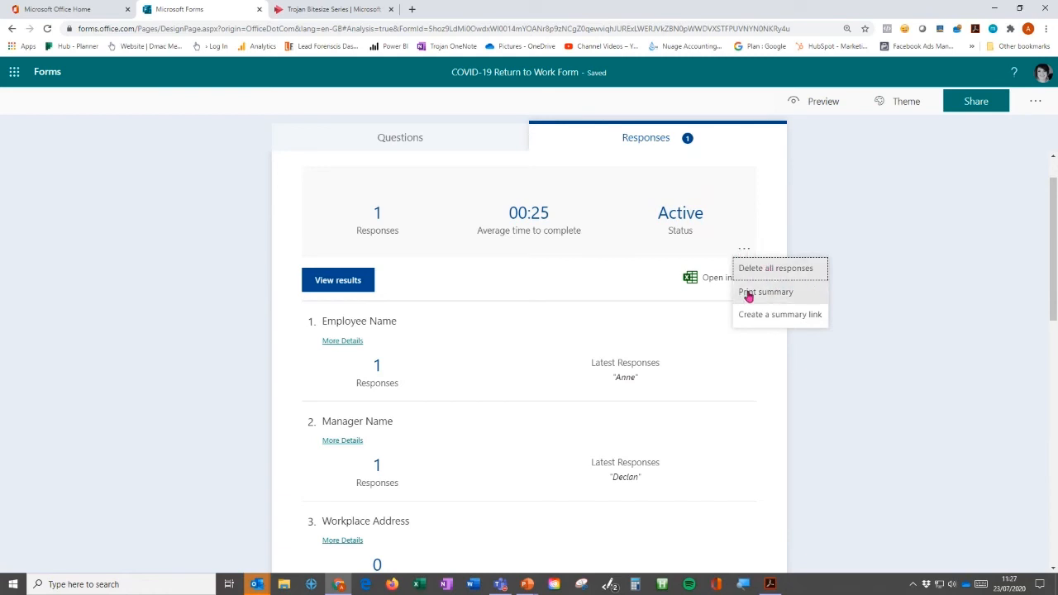
pyautogui.click(788, 295)
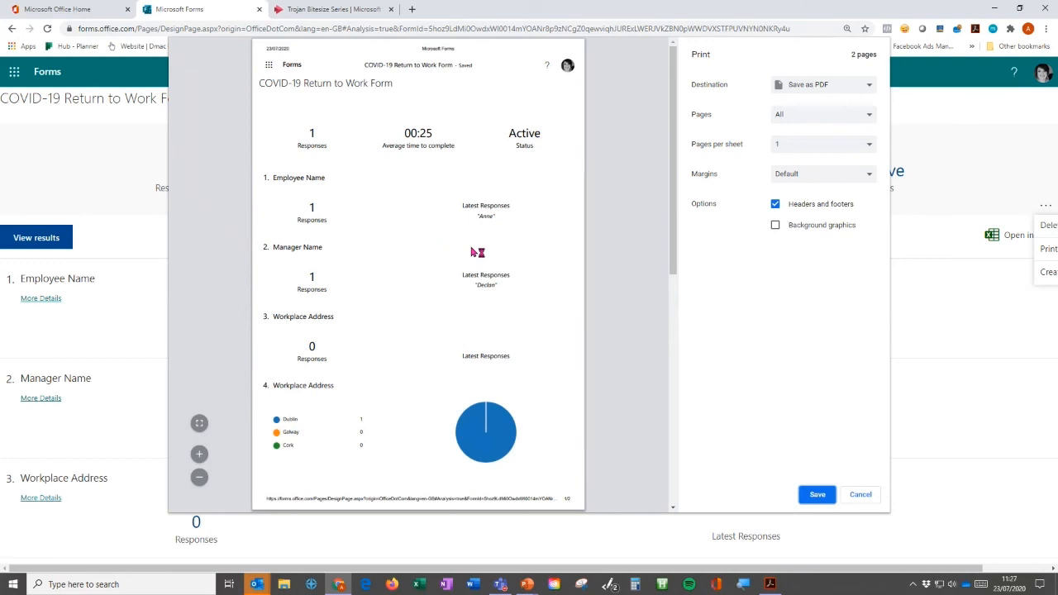
pyautogui.scroll(-6, 473, 252)
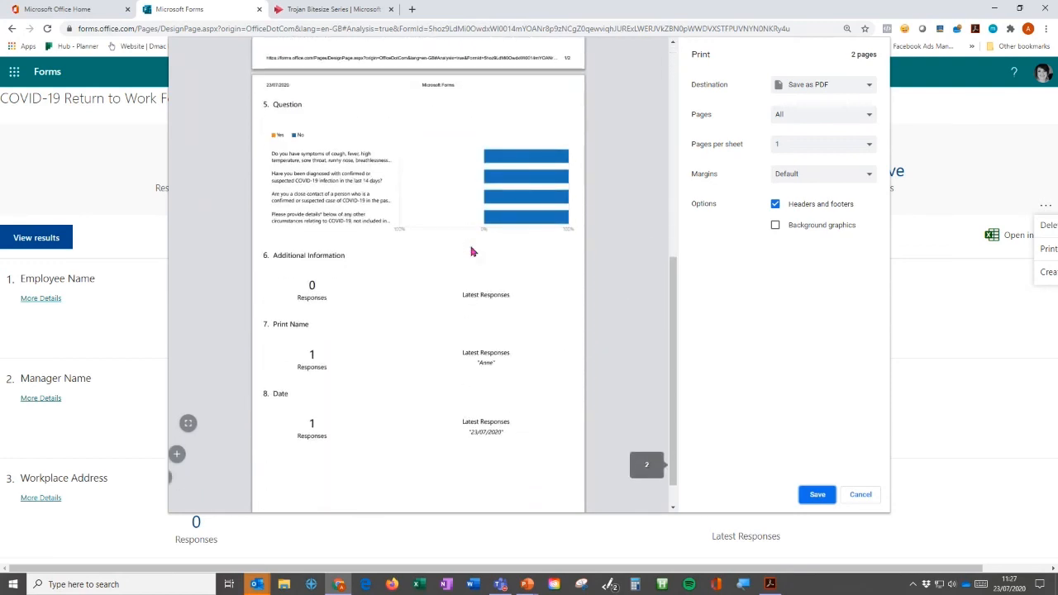
pyautogui.scroll(-1, 473, 252)
pyautogui.scroll(3, 473, 252)
pyautogui.scroll(3, 472, 252)
pyautogui.click(861, 495)
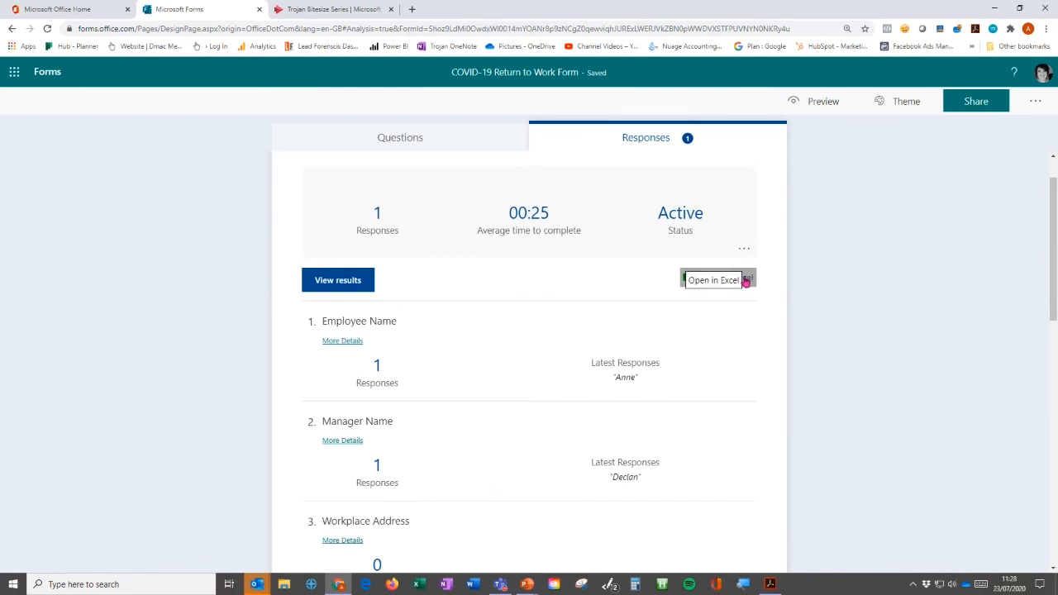
# Export the form's responses to an Excel workbook and review the individual respondent's answers
pyautogui.click(743, 282)
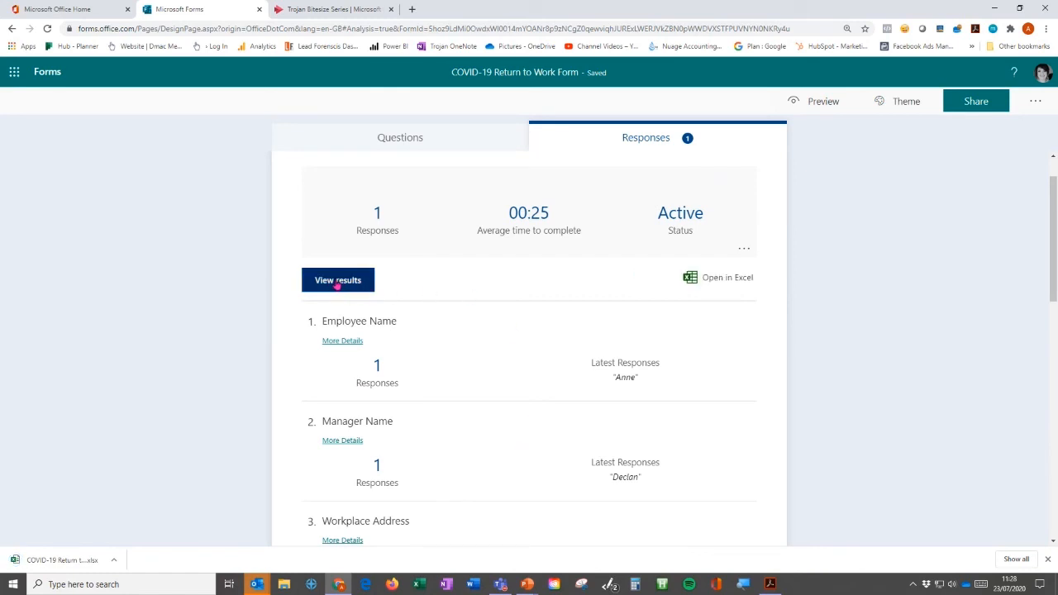
pyautogui.click(338, 281)
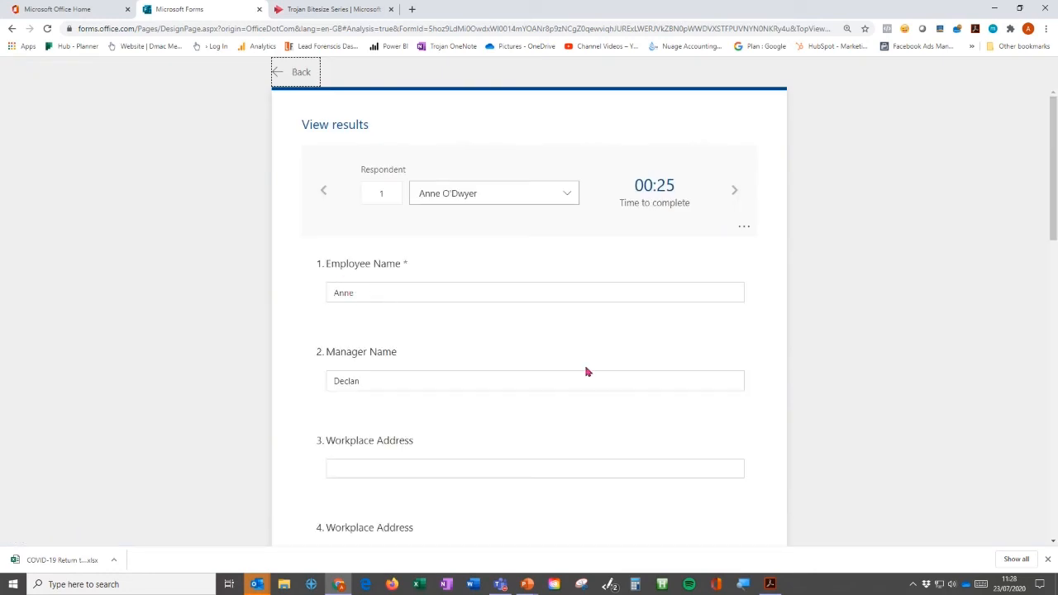
pyautogui.scroll(-3, 585, 372)
pyautogui.scroll(3, 586, 371)
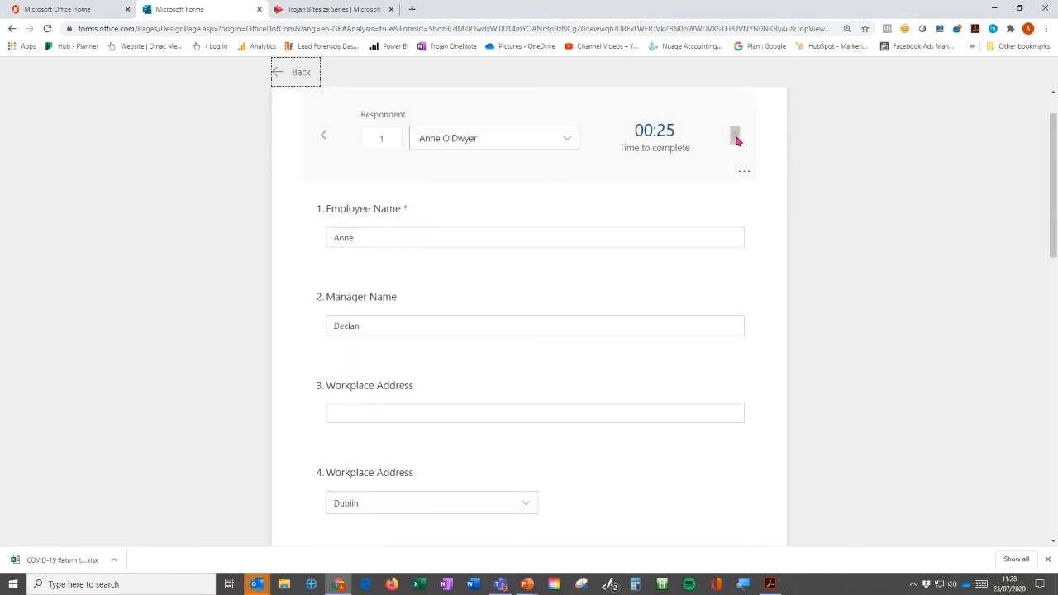
pyautogui.click(566, 139)
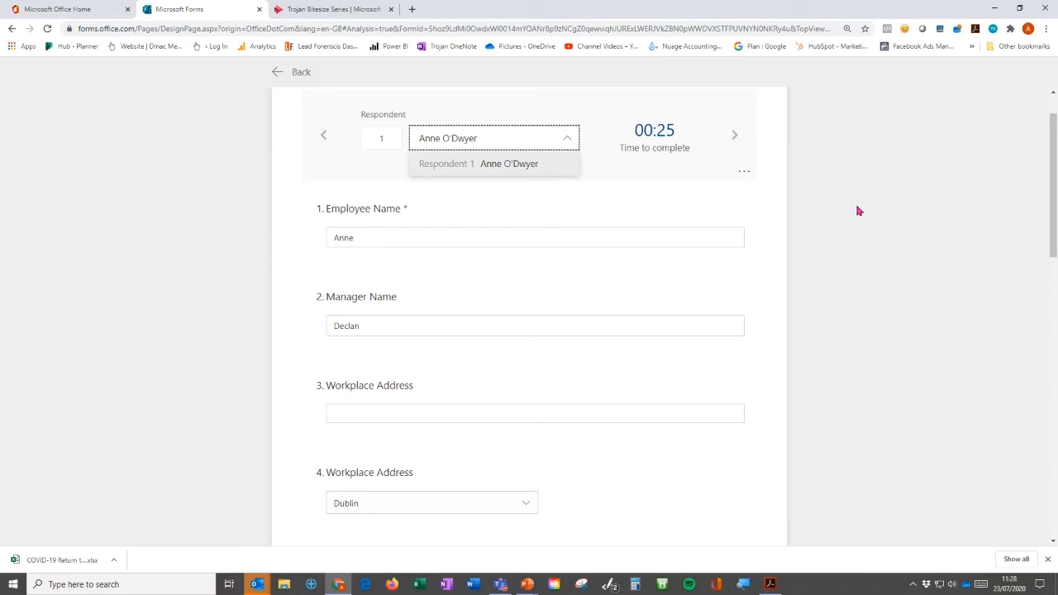
pyautogui.click(774, 191)
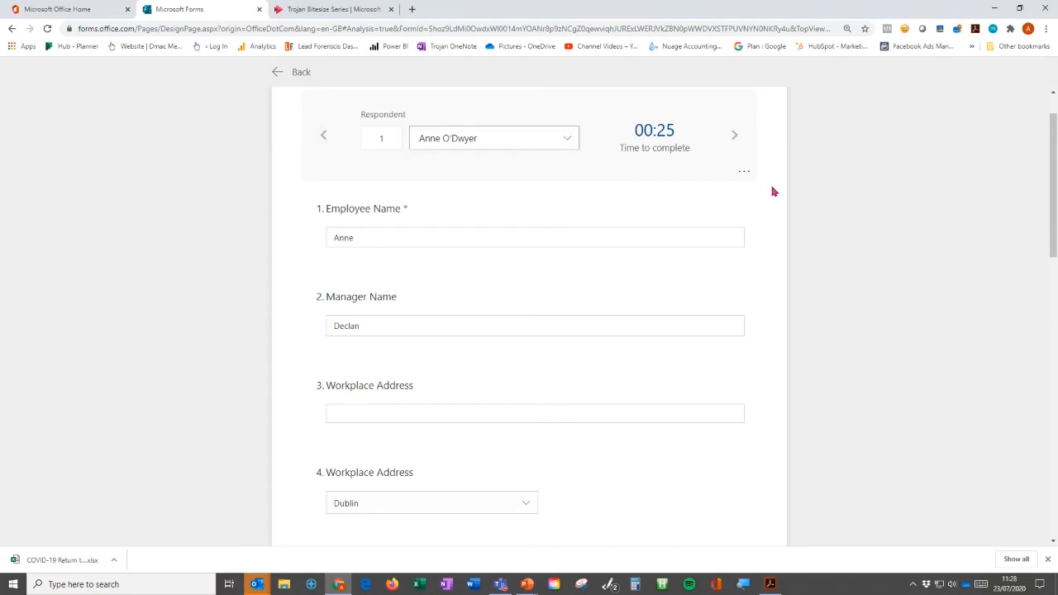
pyautogui.click(290, 72)
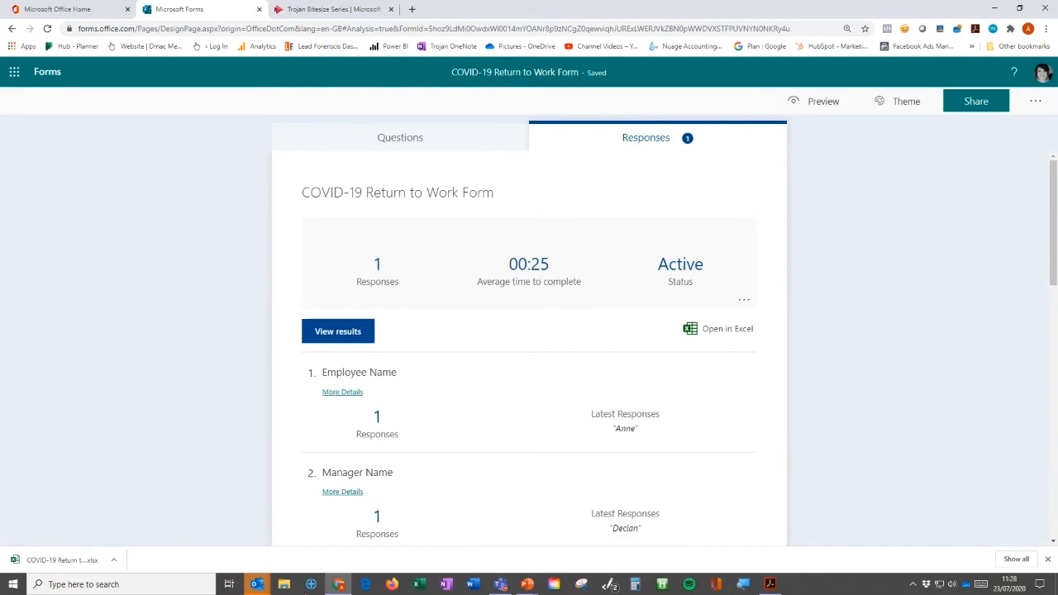
# Switch to Outlook and read the new-response notification and the respondent's receipt for the COVID-19 Return to Work Form
pyautogui.moveTo(257, 587)
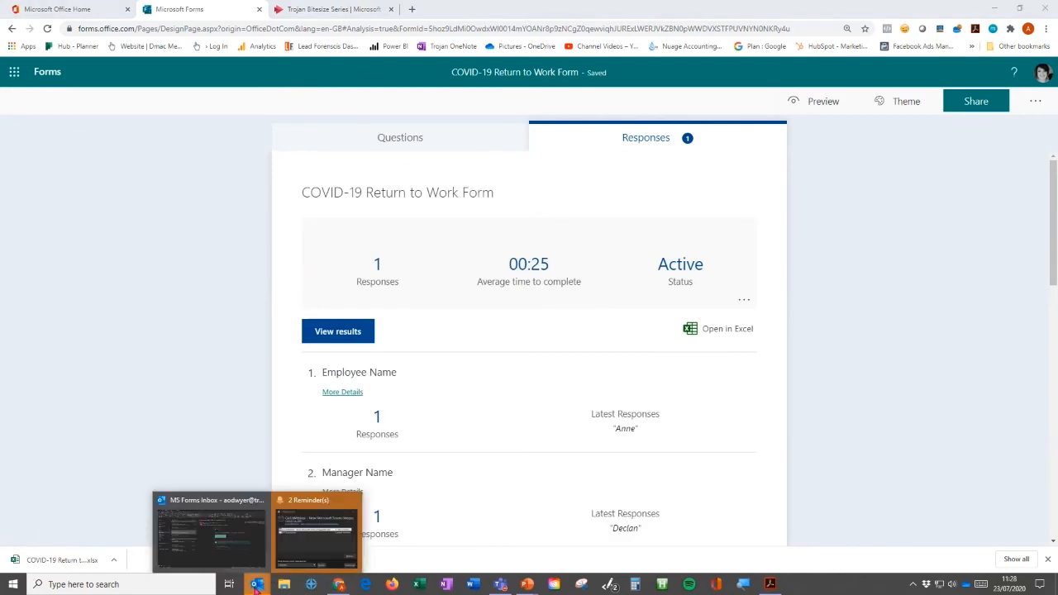
pyautogui.click(217, 548)
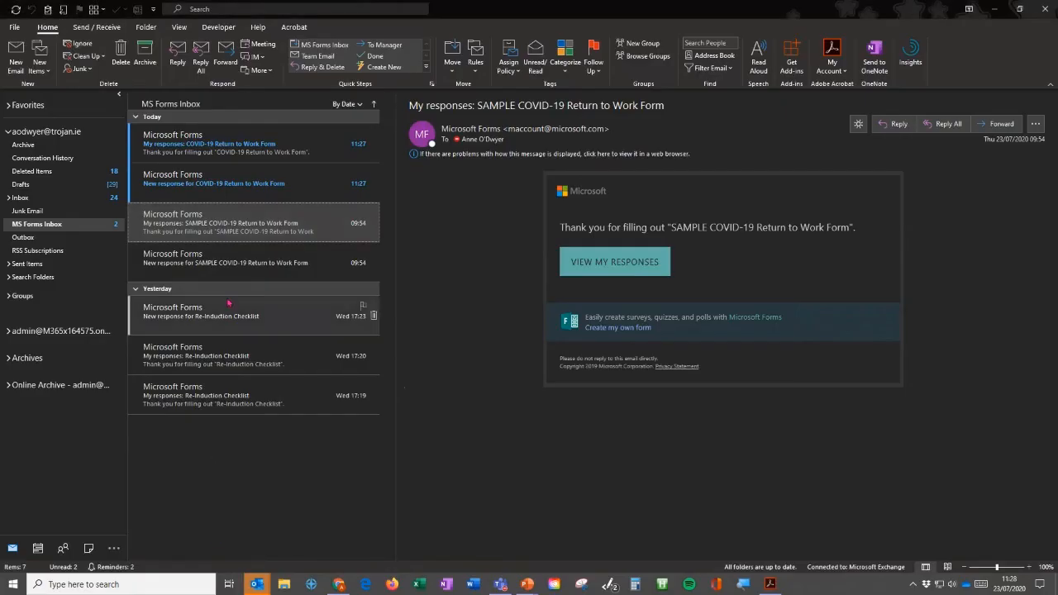
pyautogui.click(172, 189)
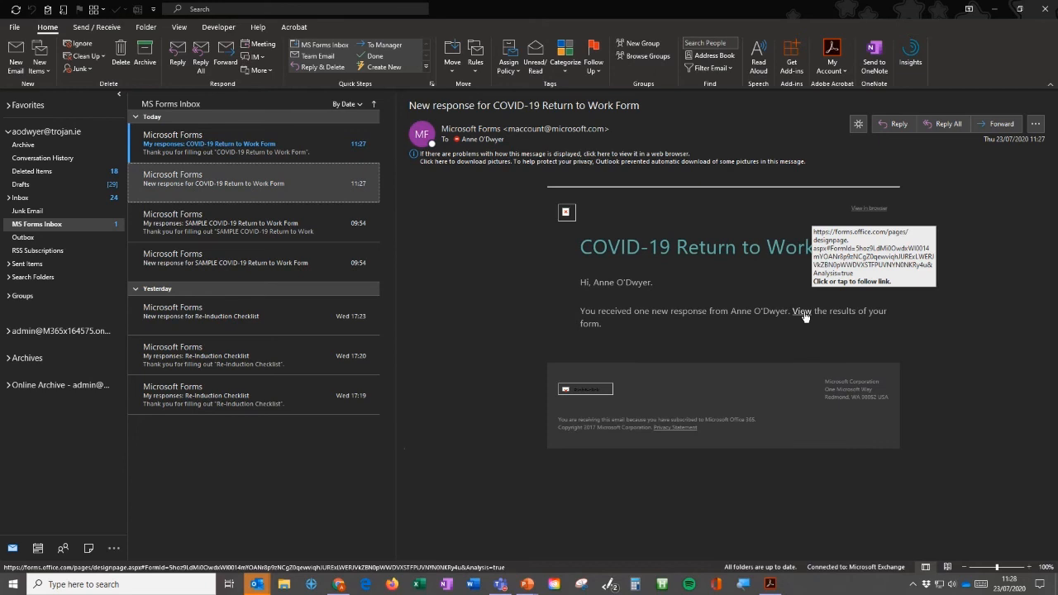
pyautogui.click(190, 145)
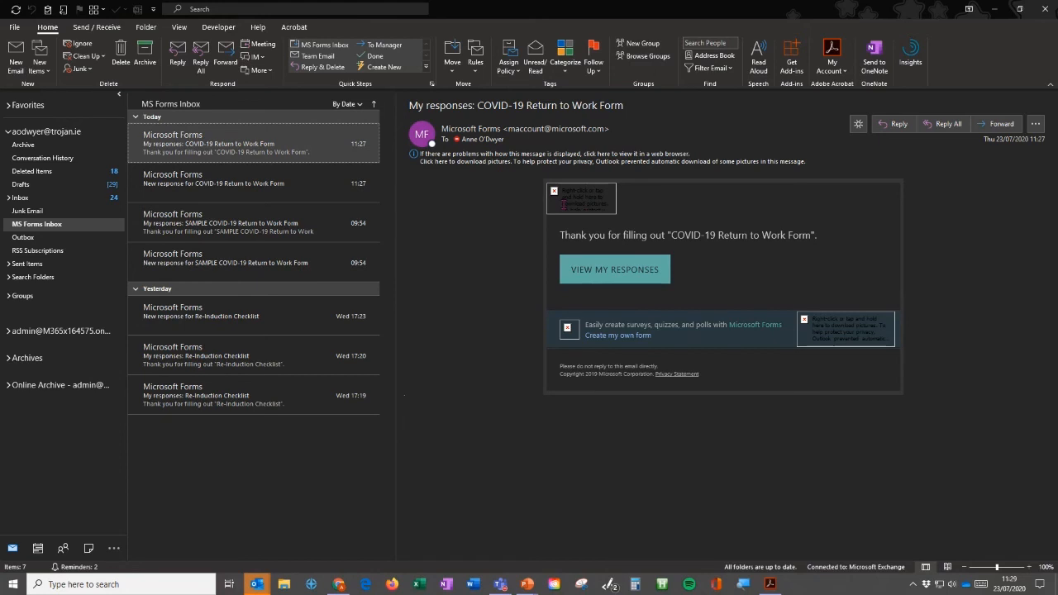
pyautogui.click(232, 188)
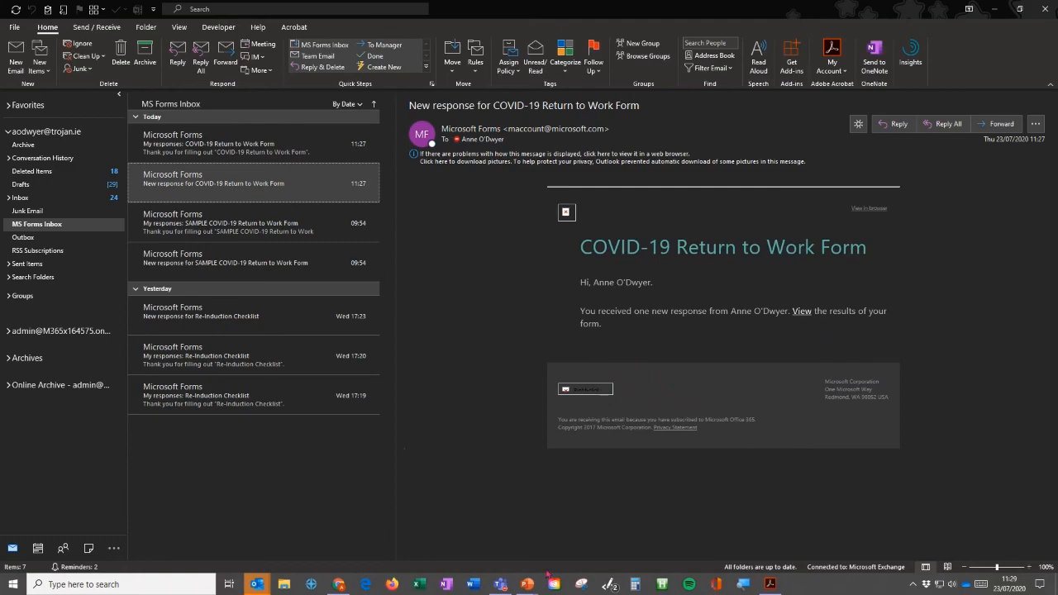
# Switch back to Microsoft Forms in the browser, look through the form's questions down to Date, and return to the forms list
pyautogui.click(338, 584)
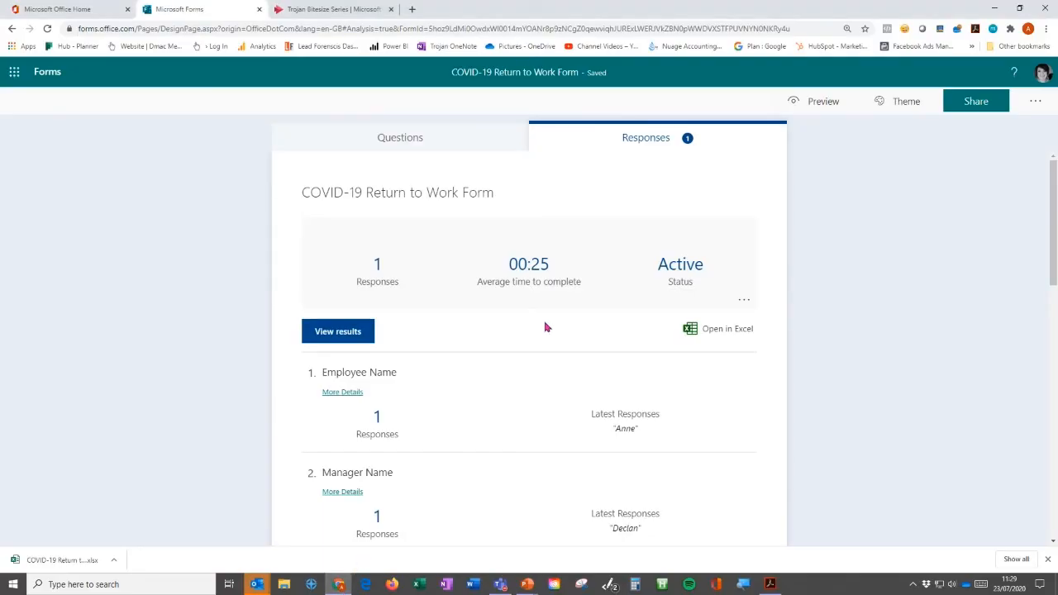
pyautogui.click(377, 141)
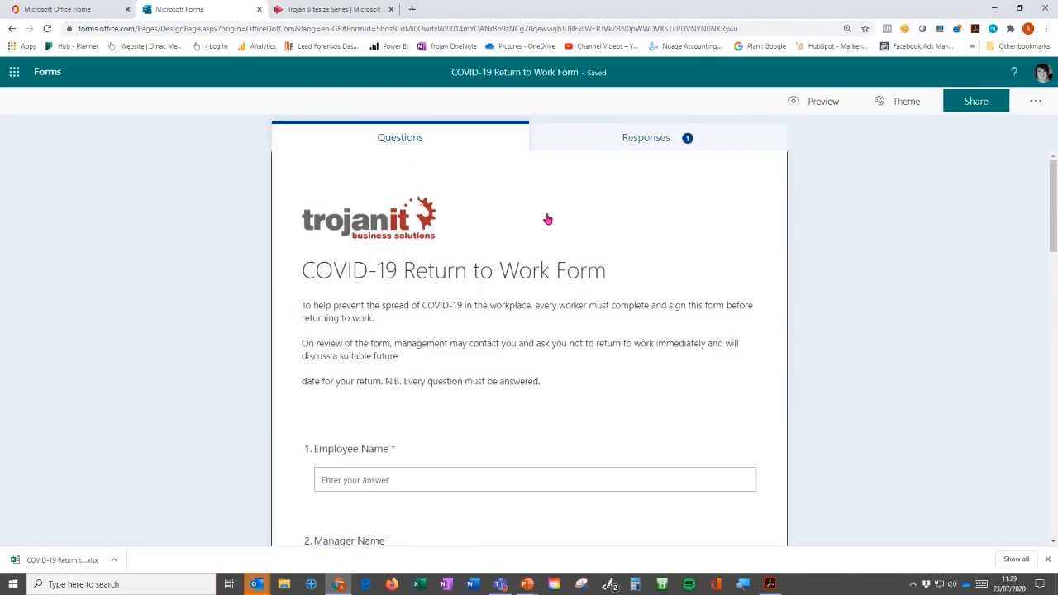
pyautogui.scroll(-6, 942, 355)
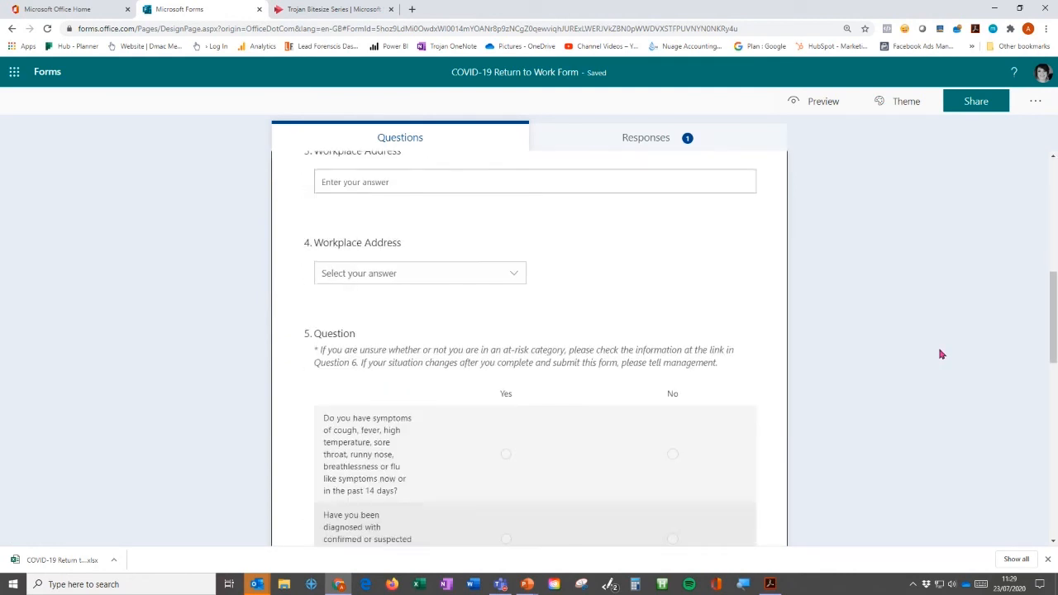
pyautogui.scroll(-2, 941, 353)
pyautogui.scroll(-3, 937, 356)
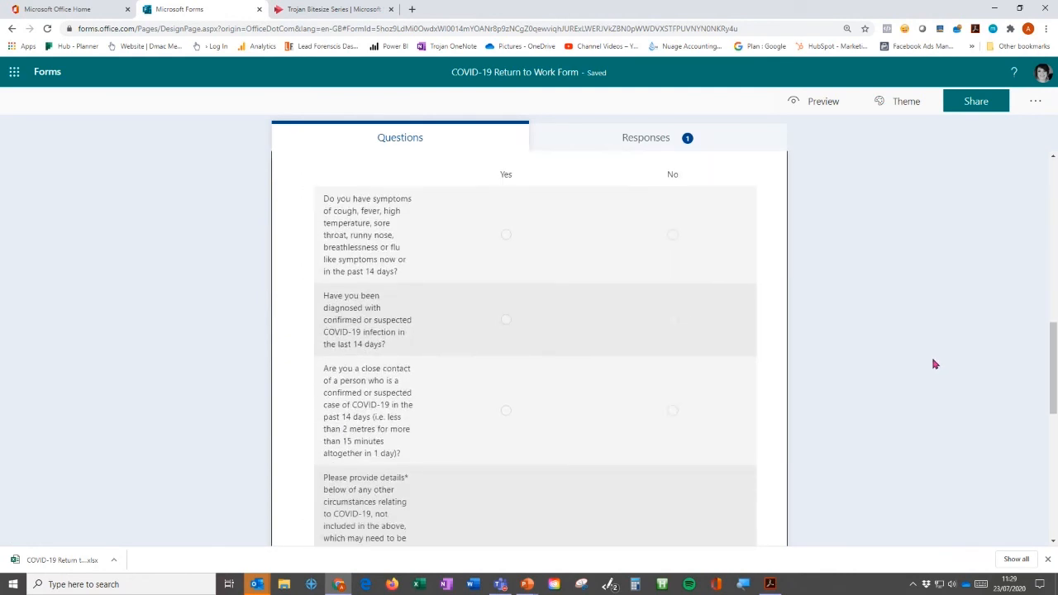
pyautogui.scroll(-5, 934, 365)
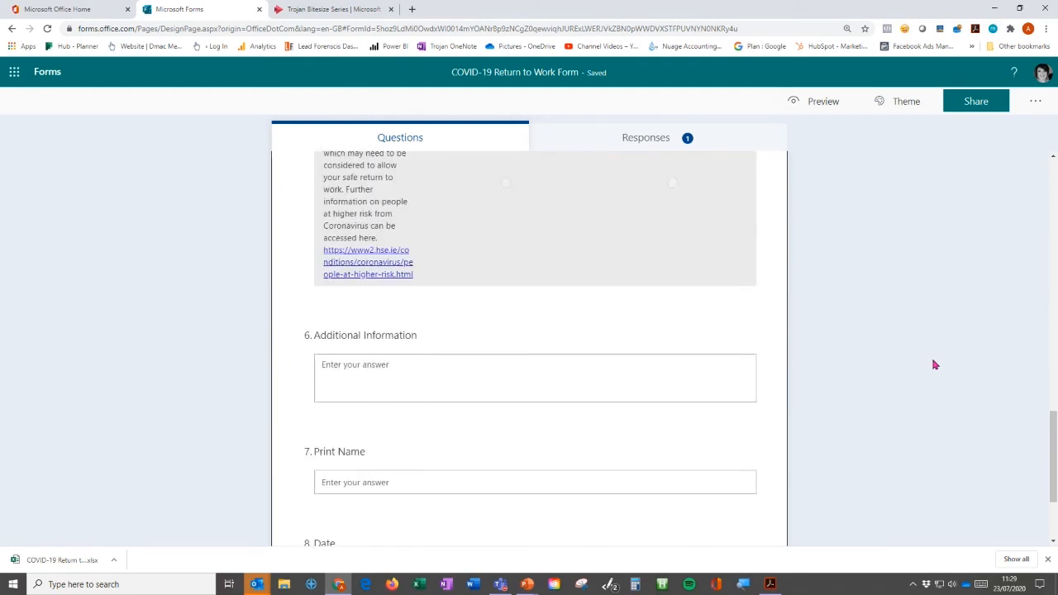
pyautogui.scroll(-1, 934, 365)
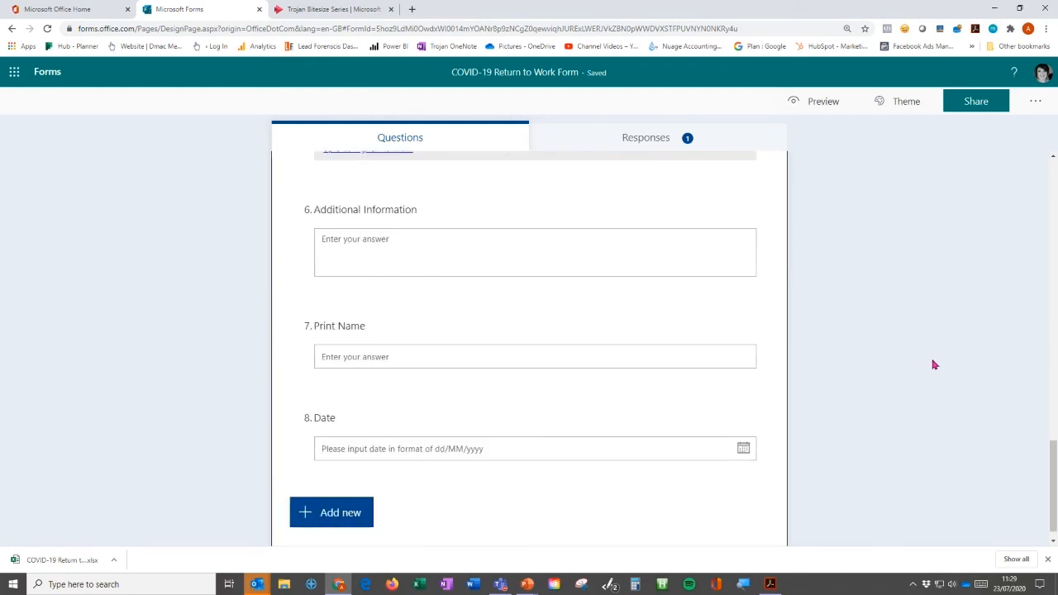
pyautogui.scroll(-1, 931, 364)
pyautogui.scroll(-1, 929, 364)
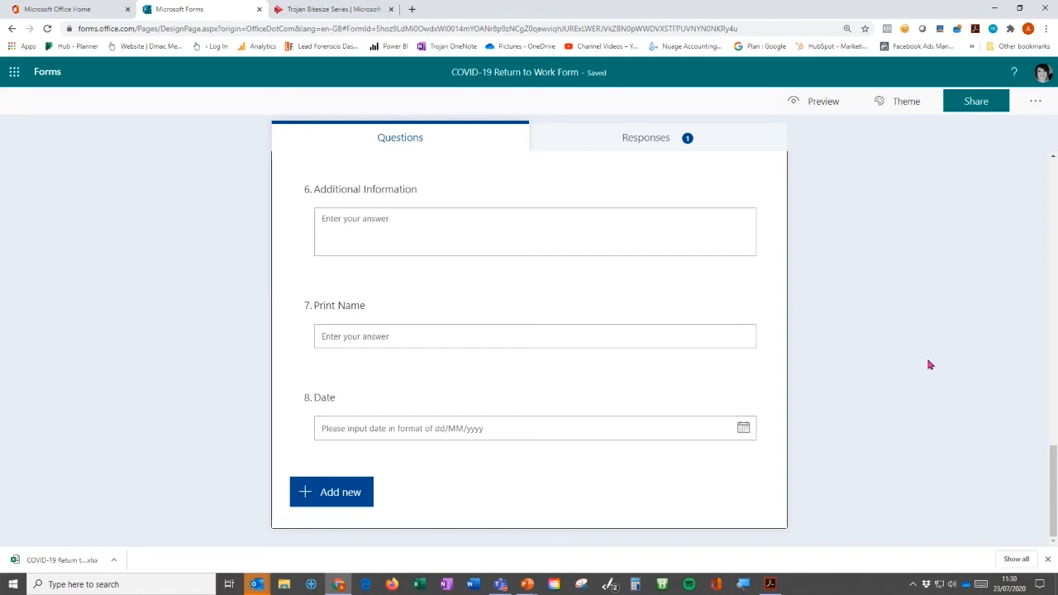
pyautogui.click(42, 77)
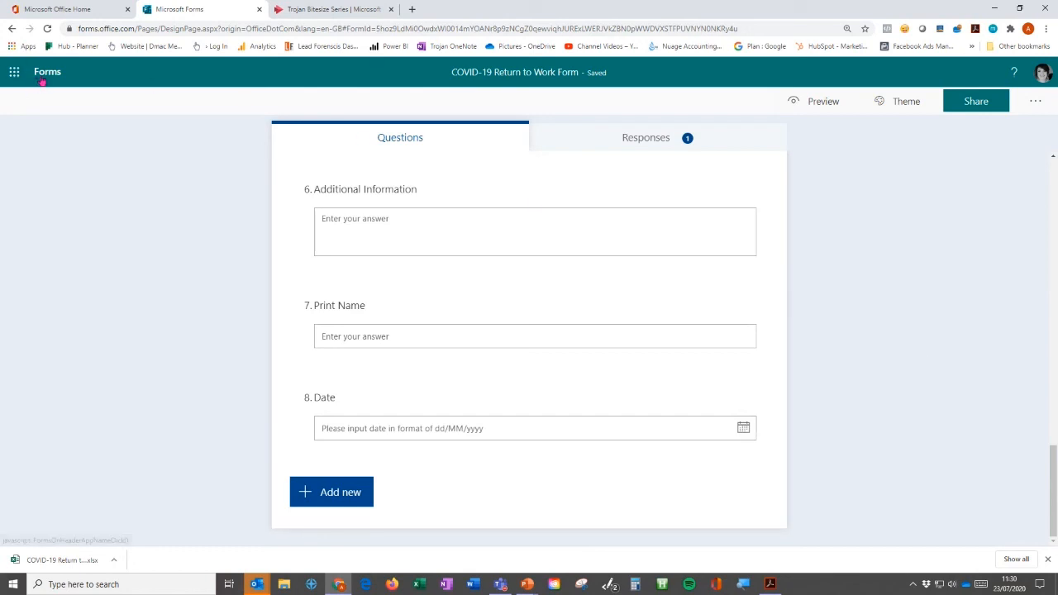
# Open the Sample Procedures Form, look through its video question and the choice question below it, and return to the forms list
pyautogui.click(772, 278)
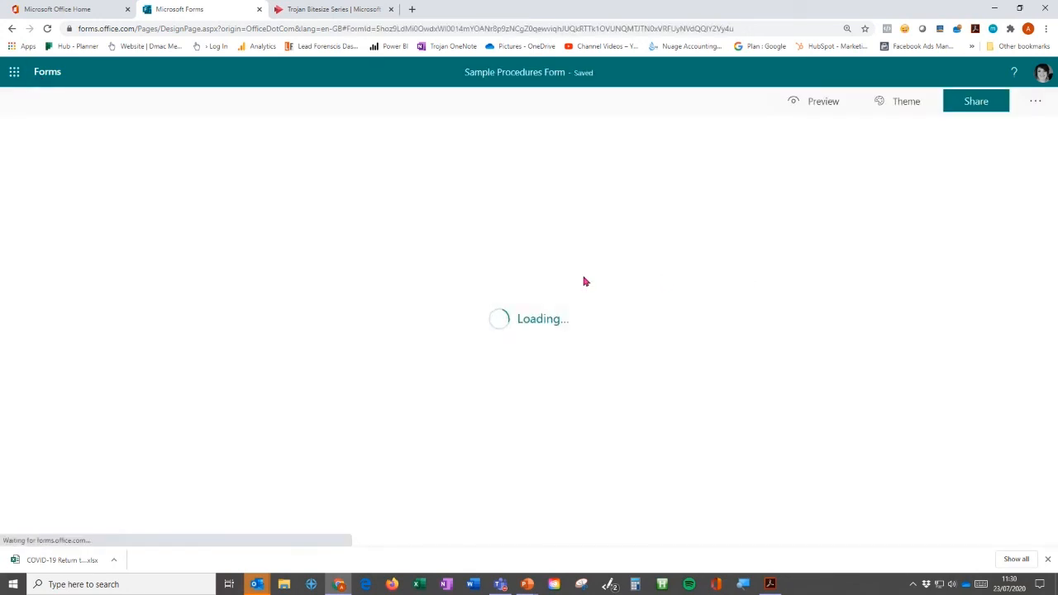
pyautogui.scroll(-2, 585, 282)
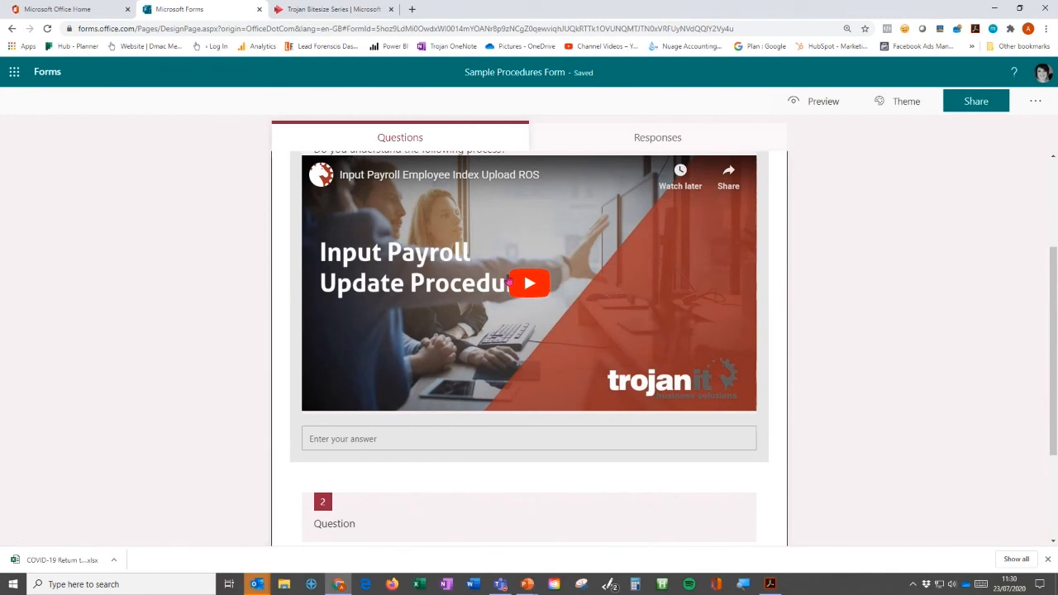
pyautogui.scroll(-2, 471, 303)
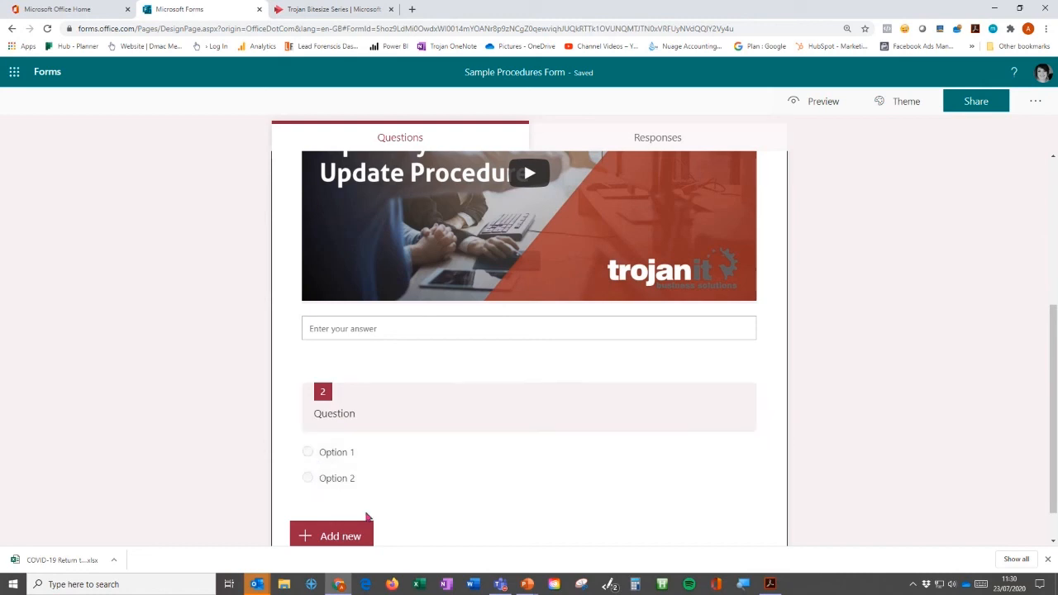
pyautogui.scroll(1, 358, 453)
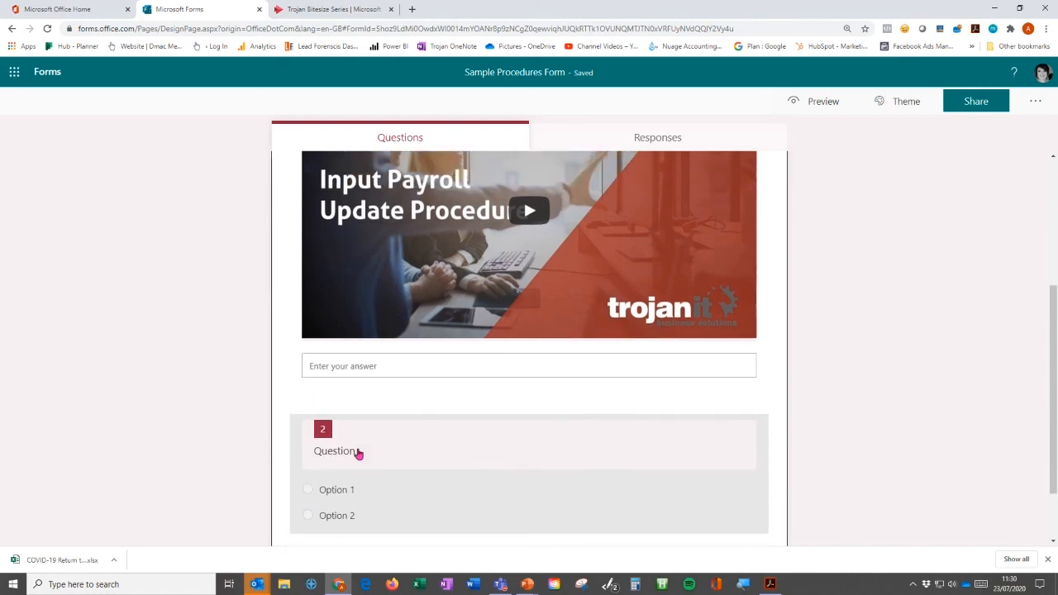
pyautogui.scroll(-1, 358, 454)
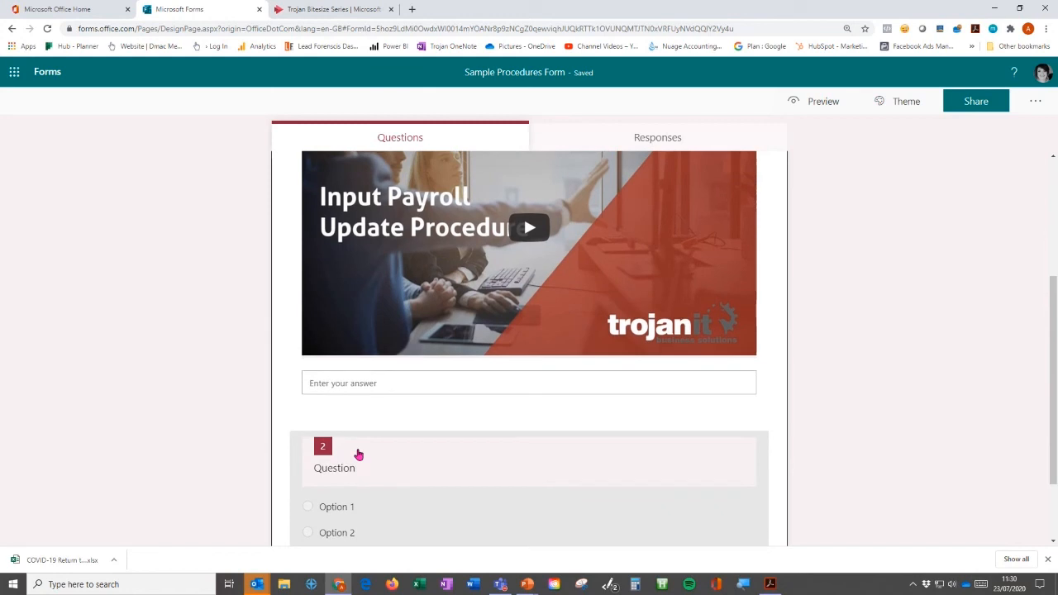
pyautogui.scroll(2, 358, 454)
pyautogui.scroll(-1, 358, 454)
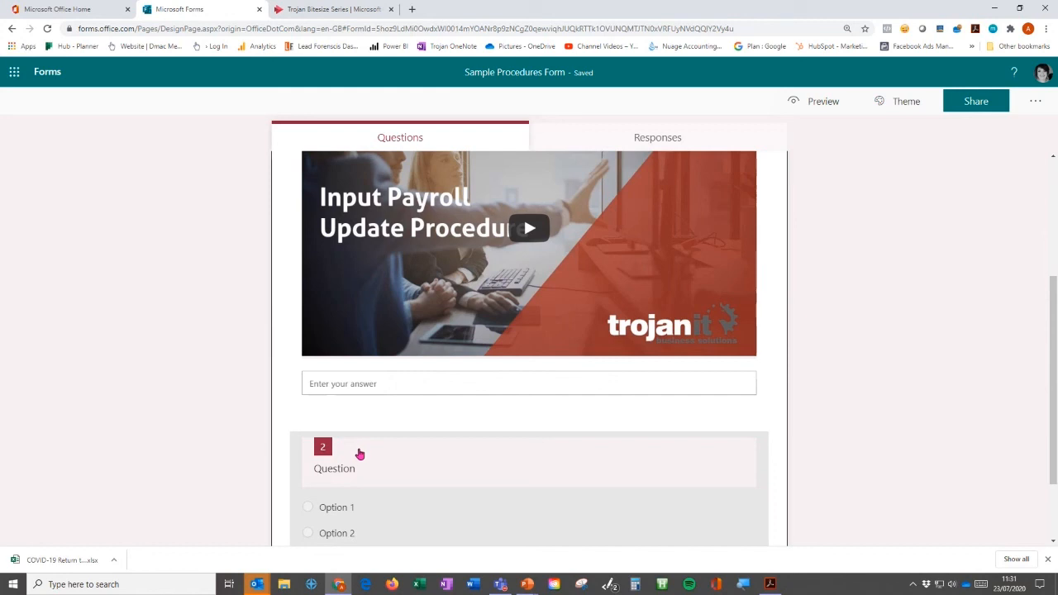
pyautogui.scroll(2, 360, 456)
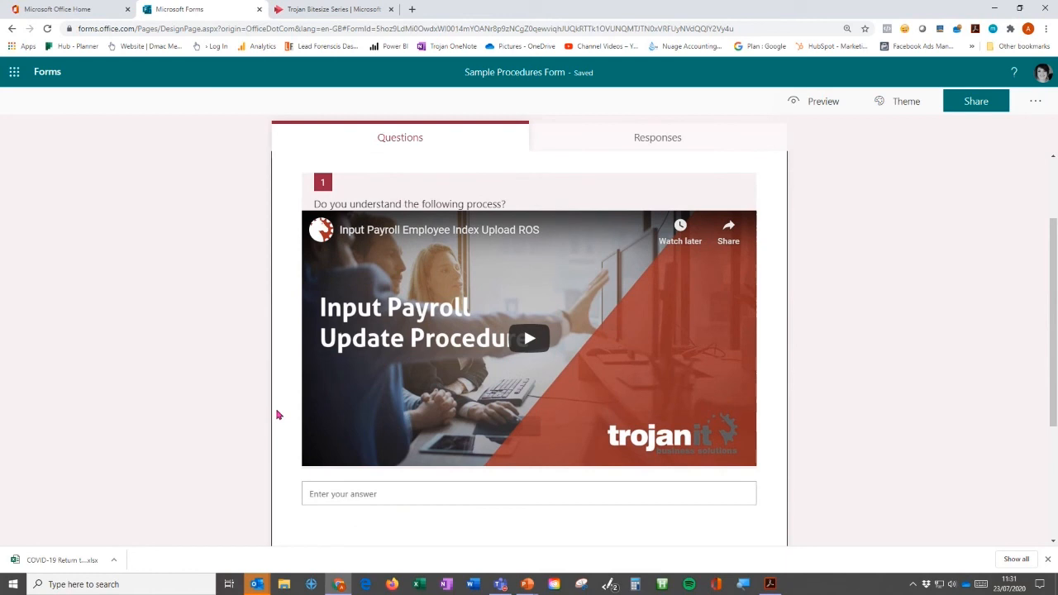
pyautogui.scroll(-2, 862, 420)
pyautogui.scroll(-1, 862, 420)
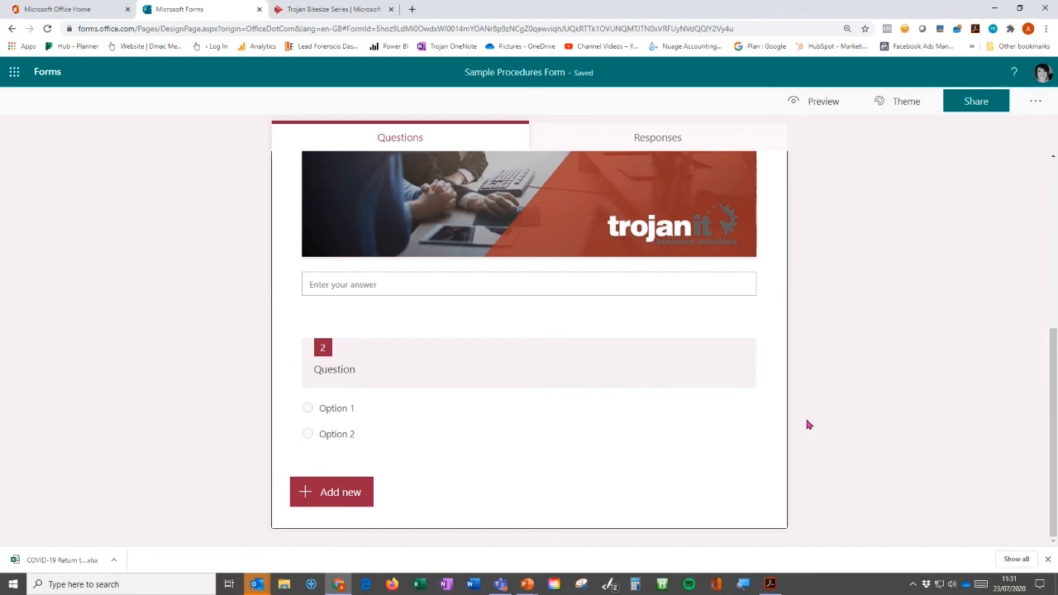
pyautogui.click(52, 75)
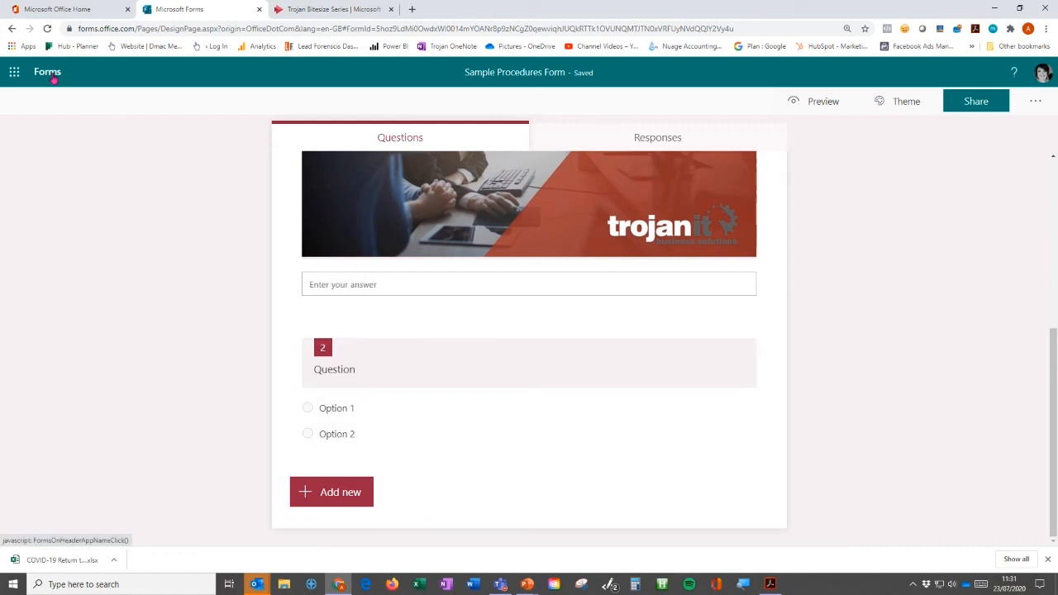
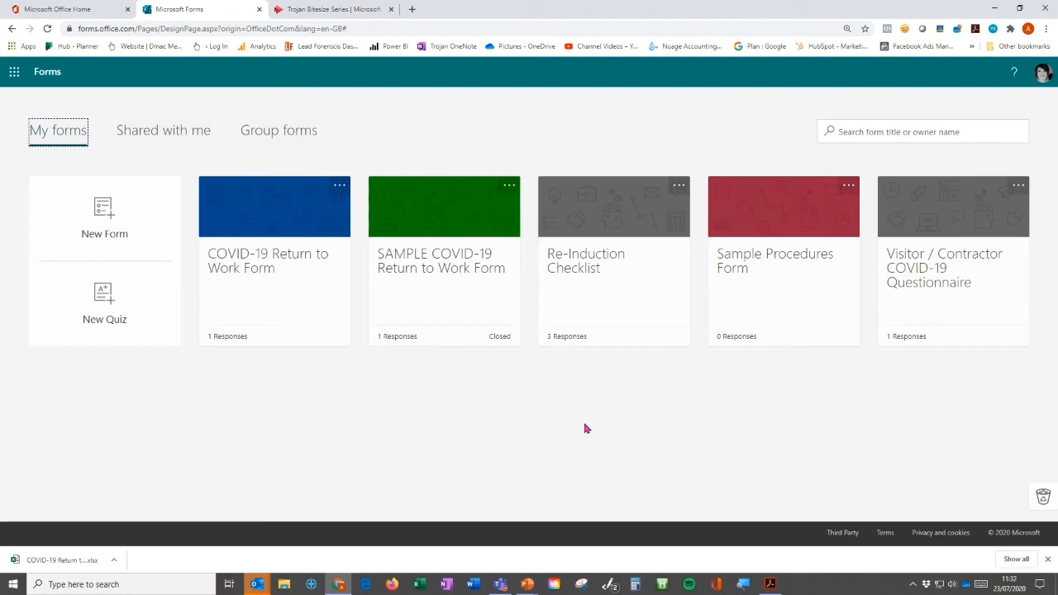
# Open the COVID-19 Return to Work Form and add a new choice question after the Date question
pyautogui.click(280, 270)
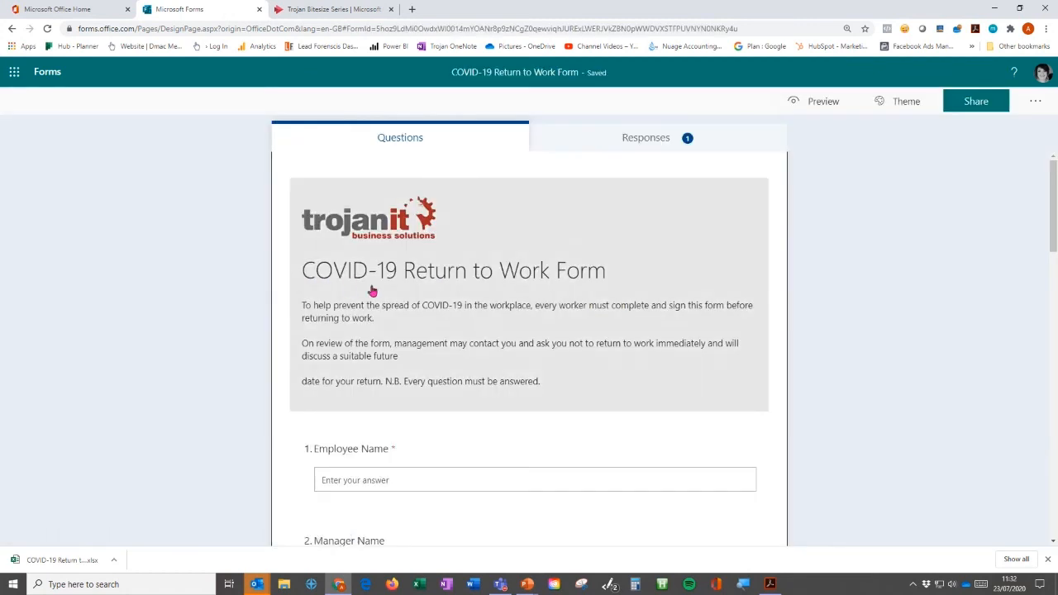
pyautogui.scroll(-12, 370, 293)
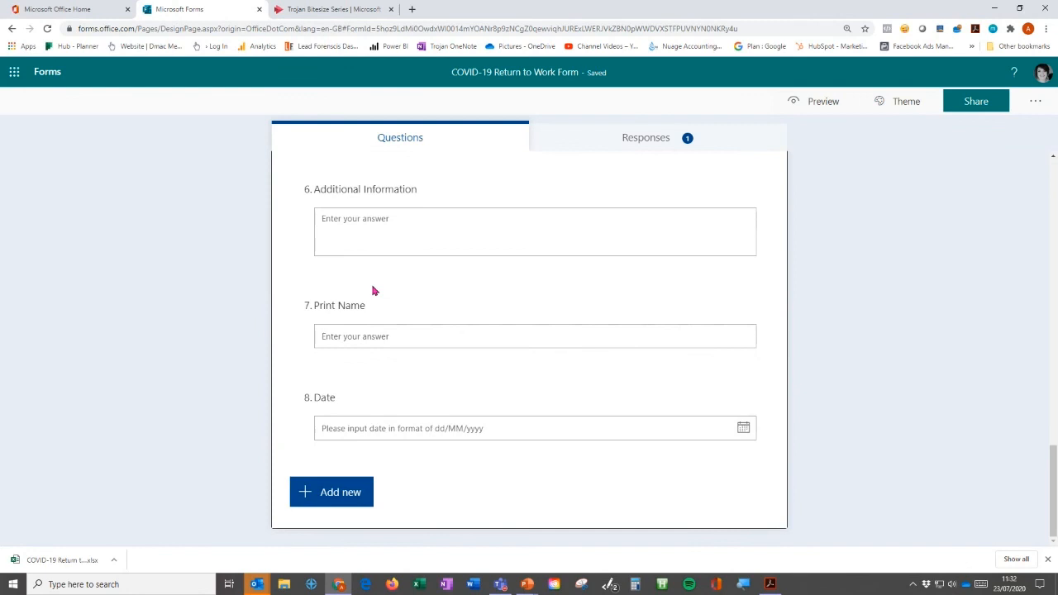
pyautogui.click(331, 493)
pyautogui.click(289, 458)
pyautogui.click(326, 505)
pyautogui.click(367, 497)
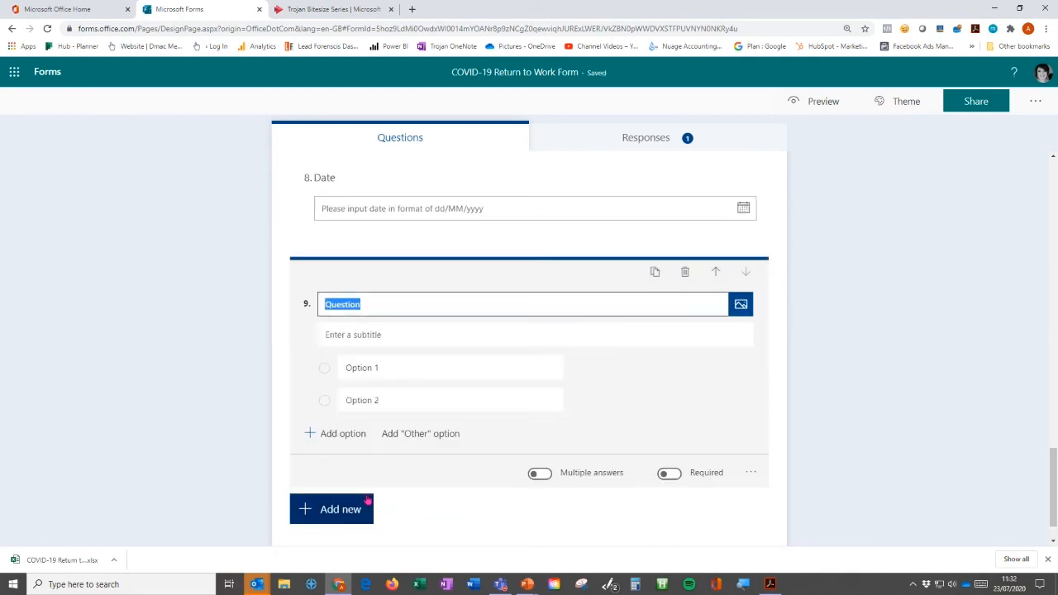
pyautogui.write('Do you a')
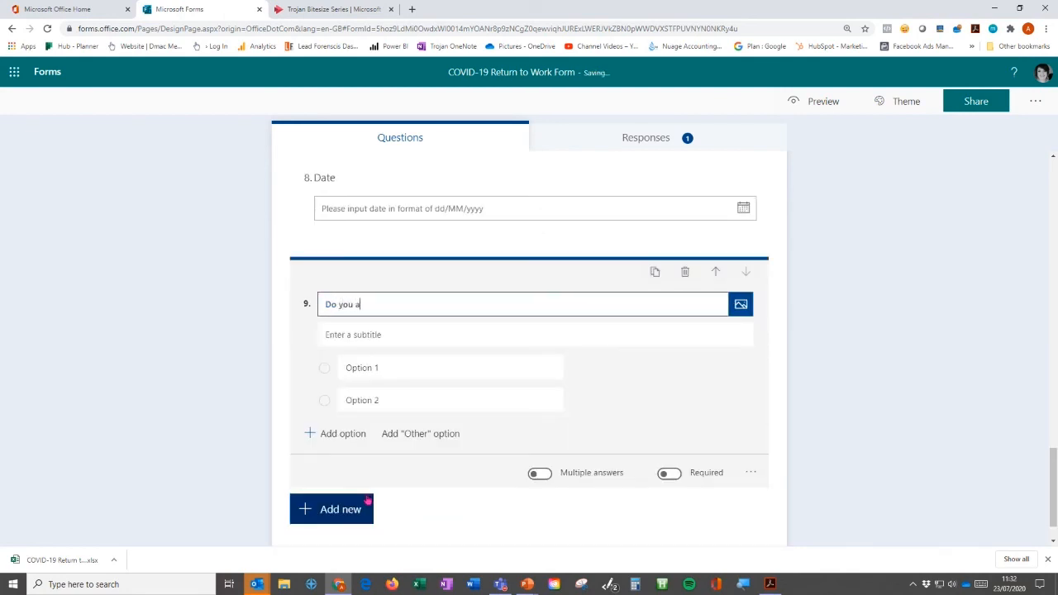
pyautogui.write('gree to our T&C')
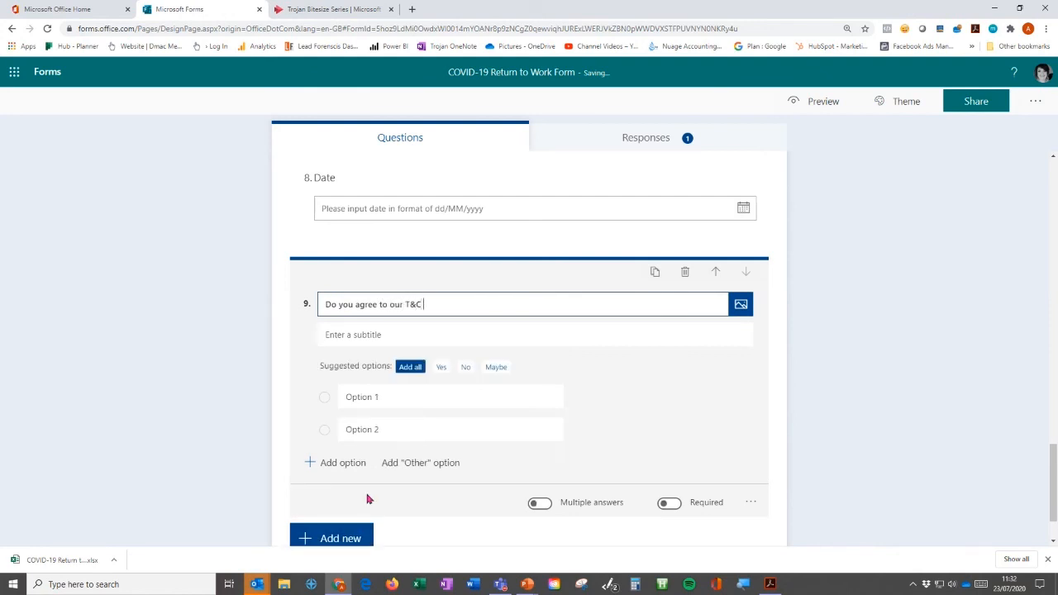
pyautogui.write(' ww.trojan.ie')
pyautogui.click(436, 305)
pyautogui.write('w')
pyautogui.click(421, 304)
pyautogui.write('. View our T&C')
# Set the two answer options of the T&C question to Yes and No and finish editing it
pyautogui.click(388, 397)
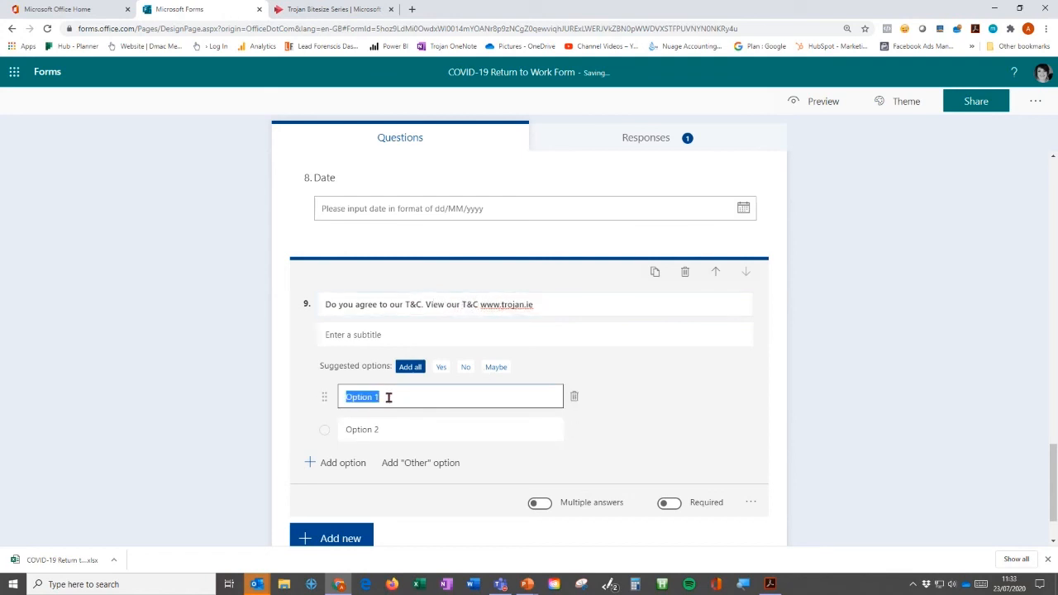
pyautogui.write('Yes')
pyautogui.click(396, 437)
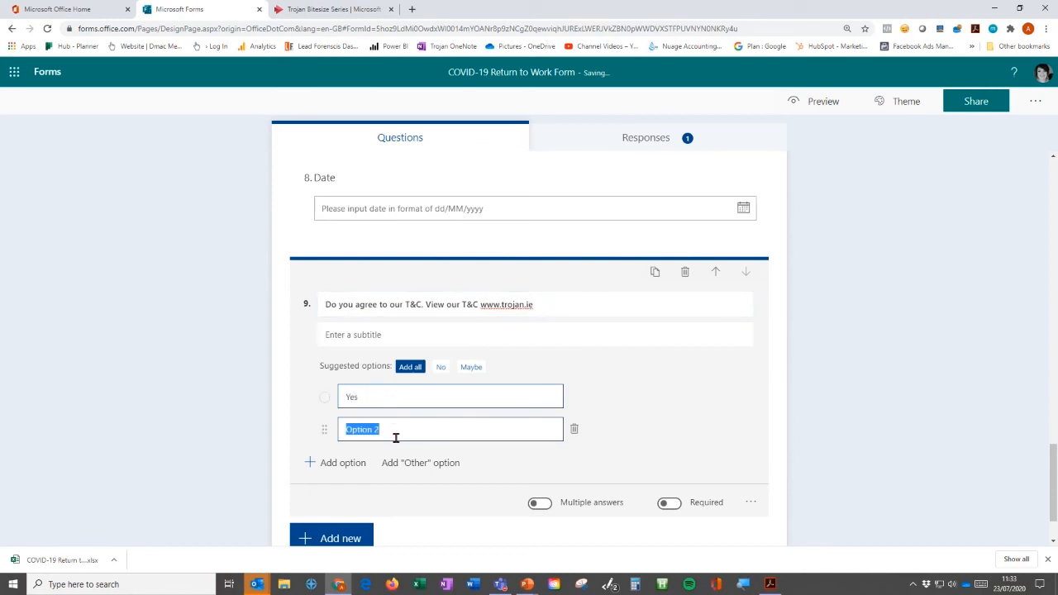
pyautogui.write('No')
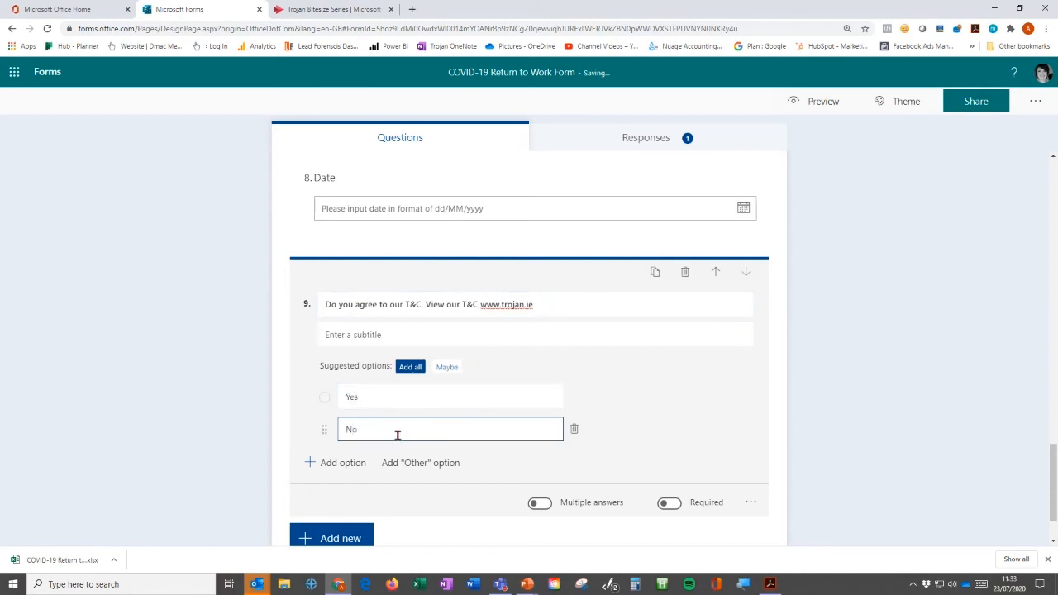
pyautogui.click(930, 426)
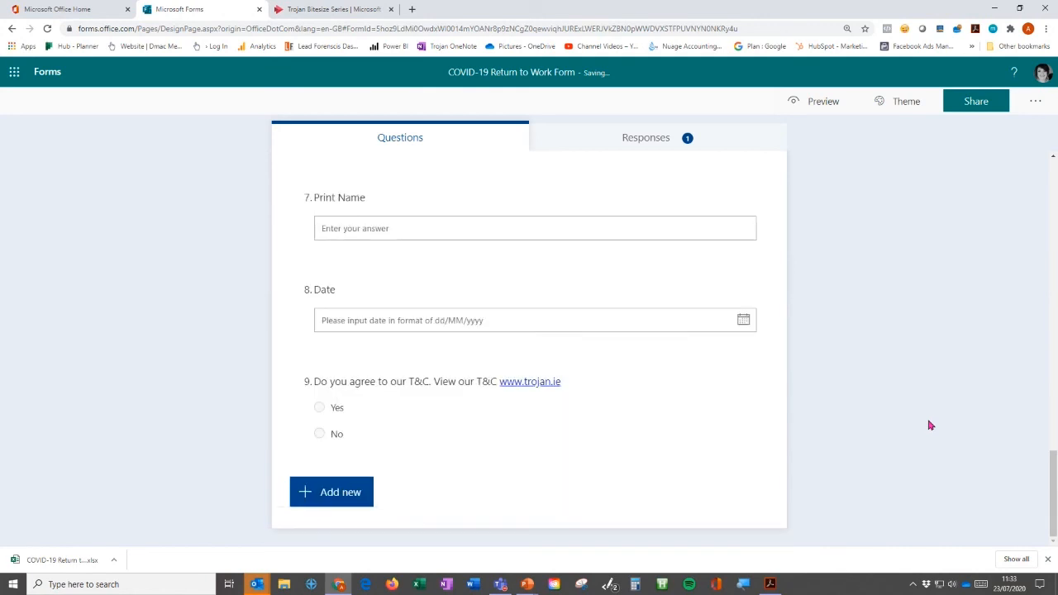
# Make the T&C agreement question required
pyautogui.click(390, 407)
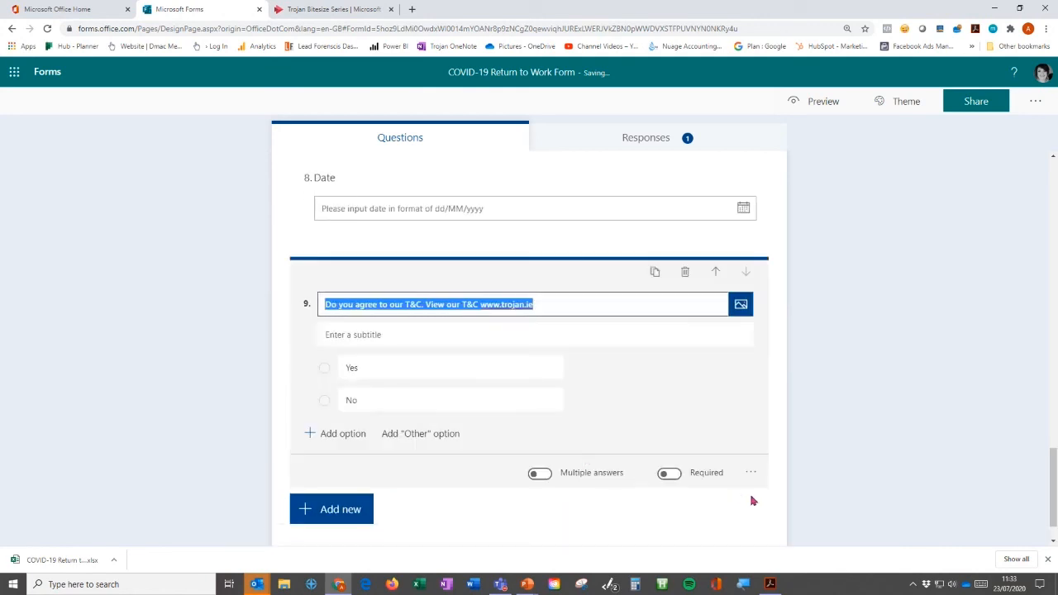
pyautogui.click(669, 504)
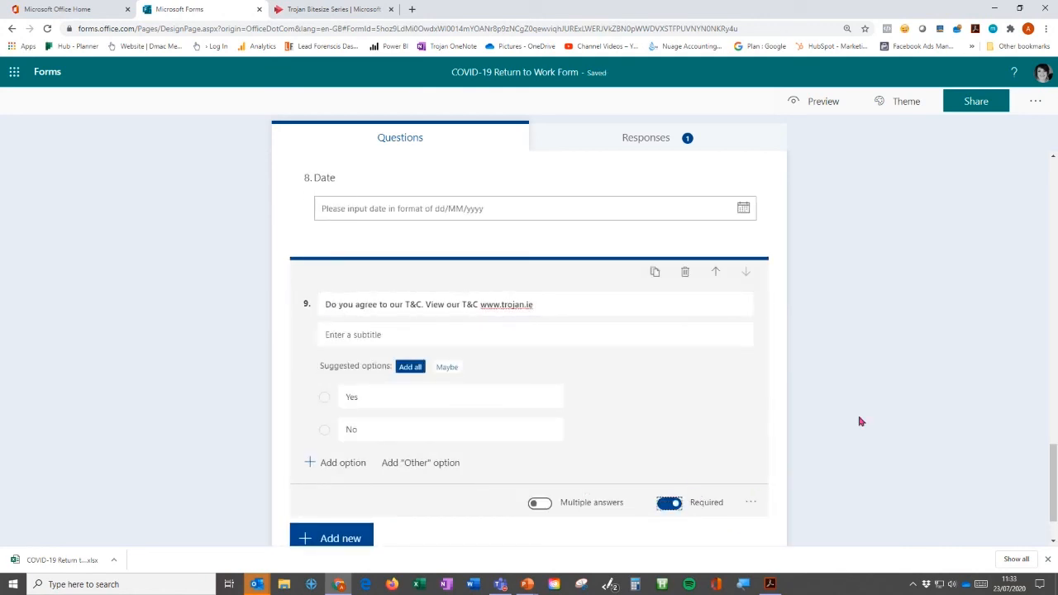
pyautogui.click(860, 421)
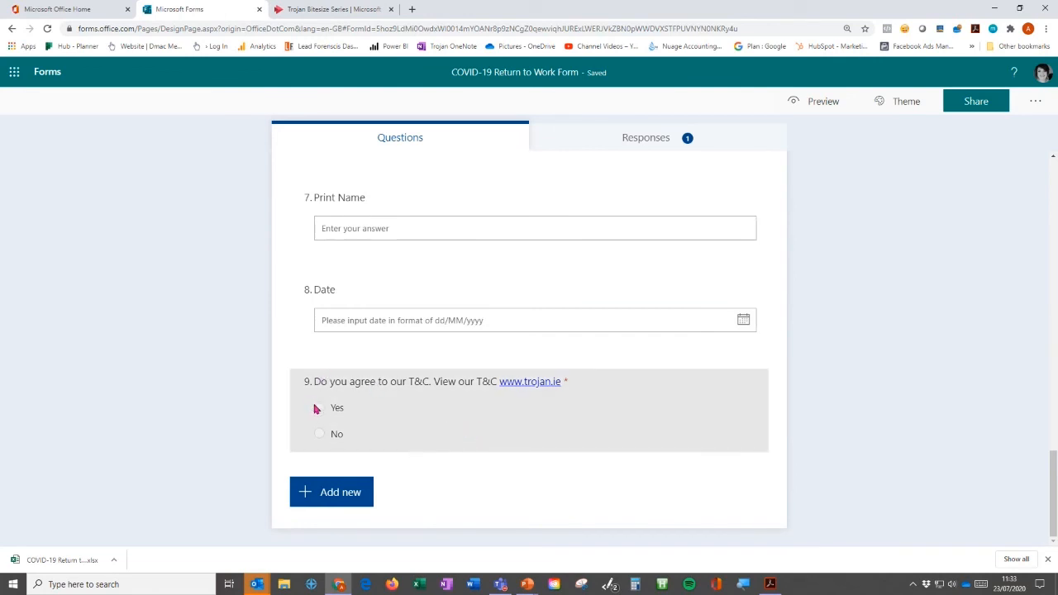